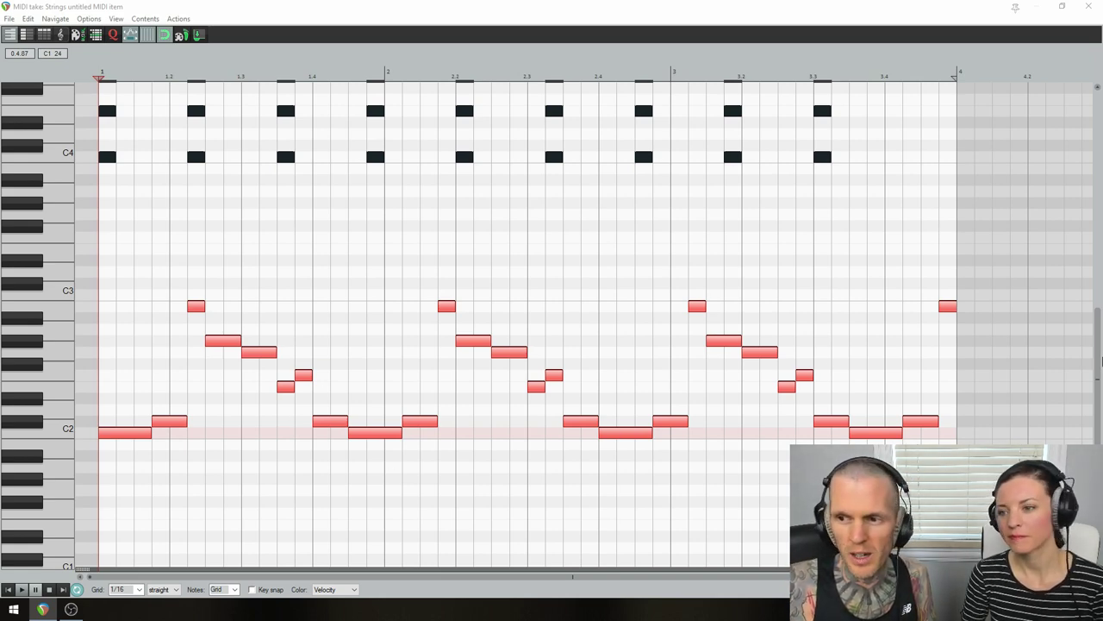
Step: Bring the bass and drum rows into view and play the loop once
scroll(327, 144, up, 5)
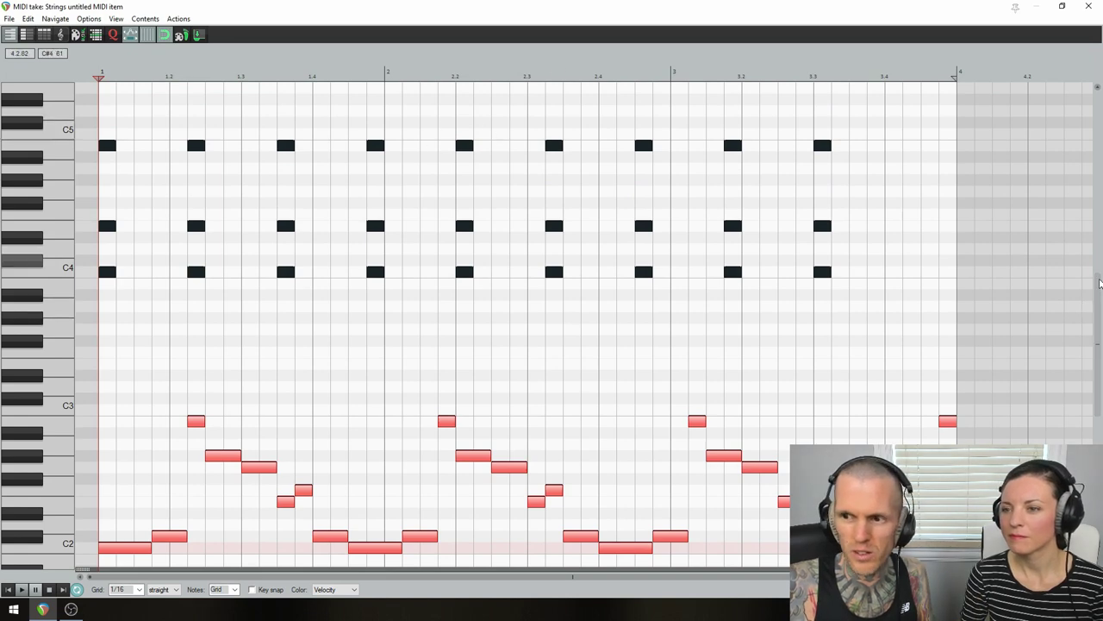
mouse_move(1099, 284)
mouse_down()
mouse_move(1097, 317)
mouse_move(1096, 305)
mouse_up()
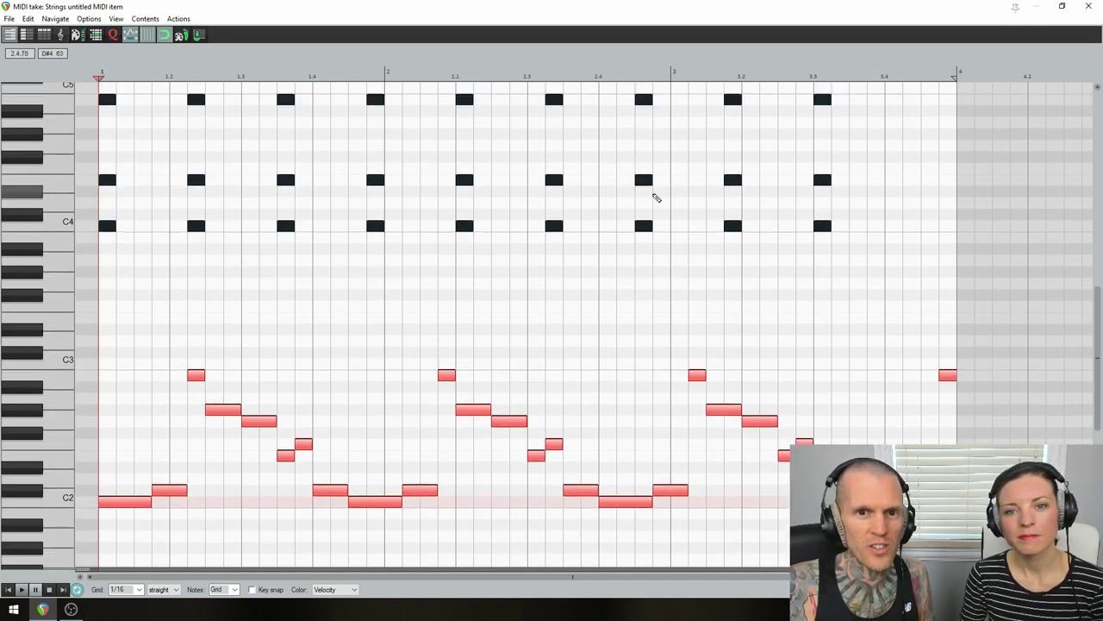
drag(1099, 321, 1100, 351)
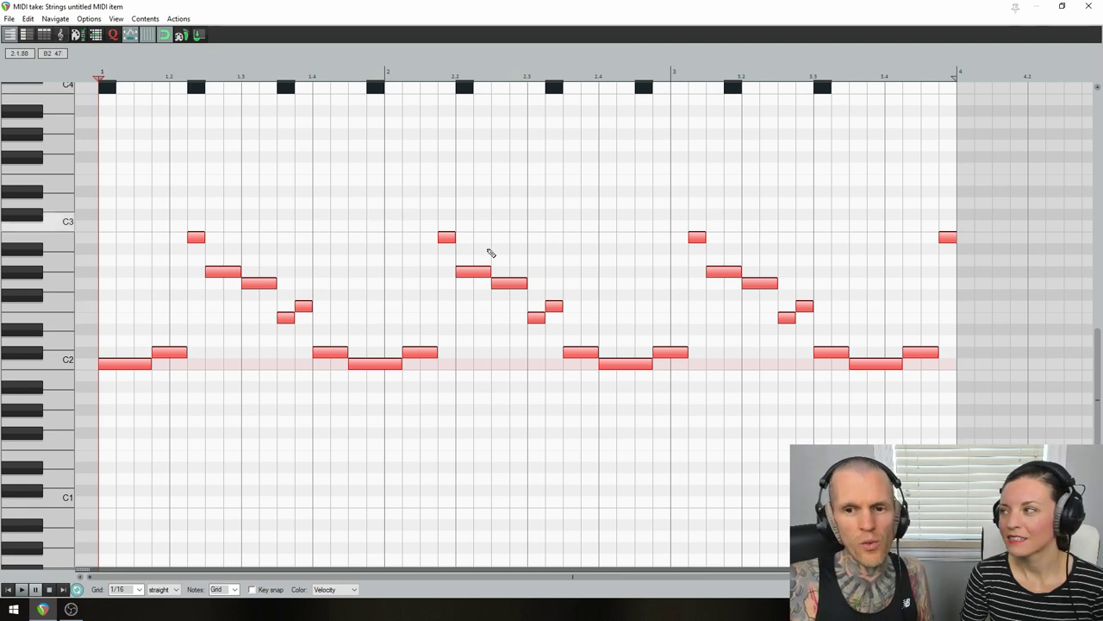
drag(1099, 381, 1097, 360)
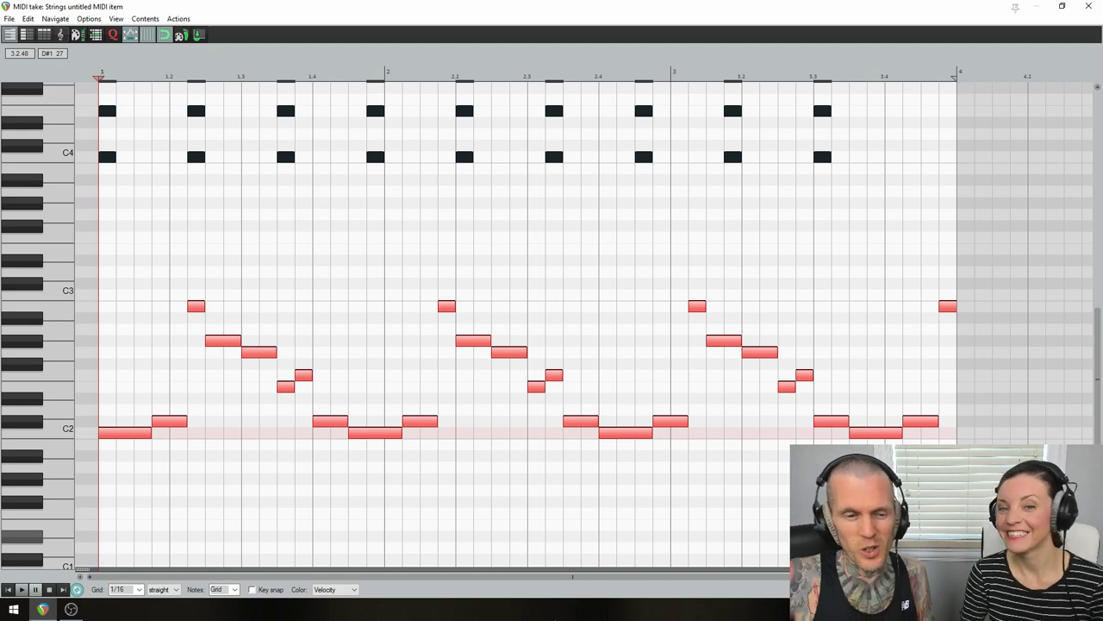
key(space)
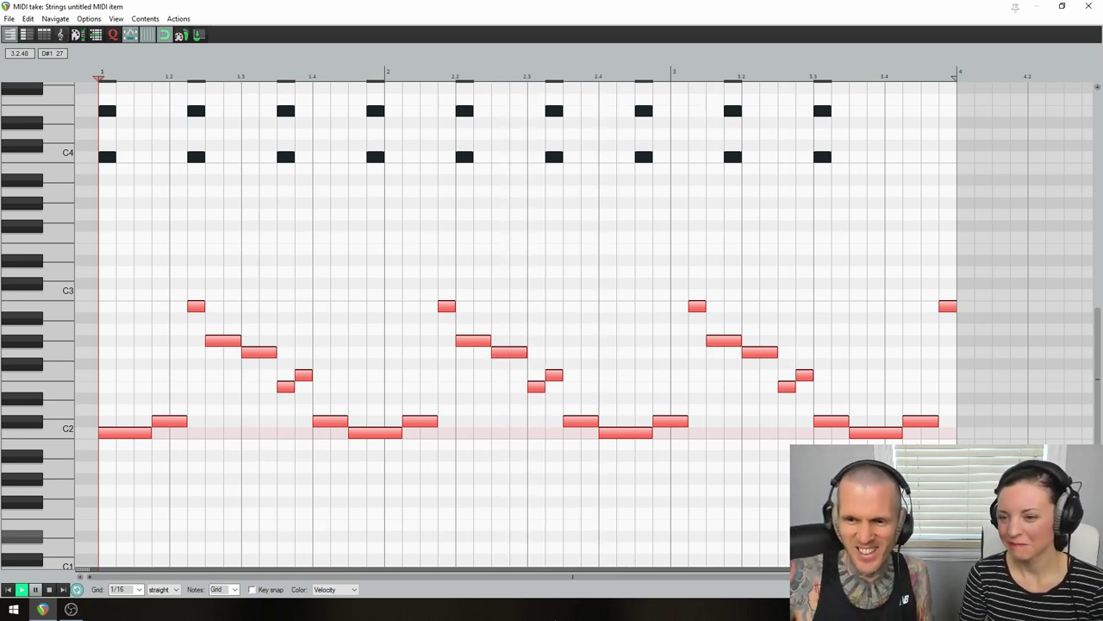
key(space)
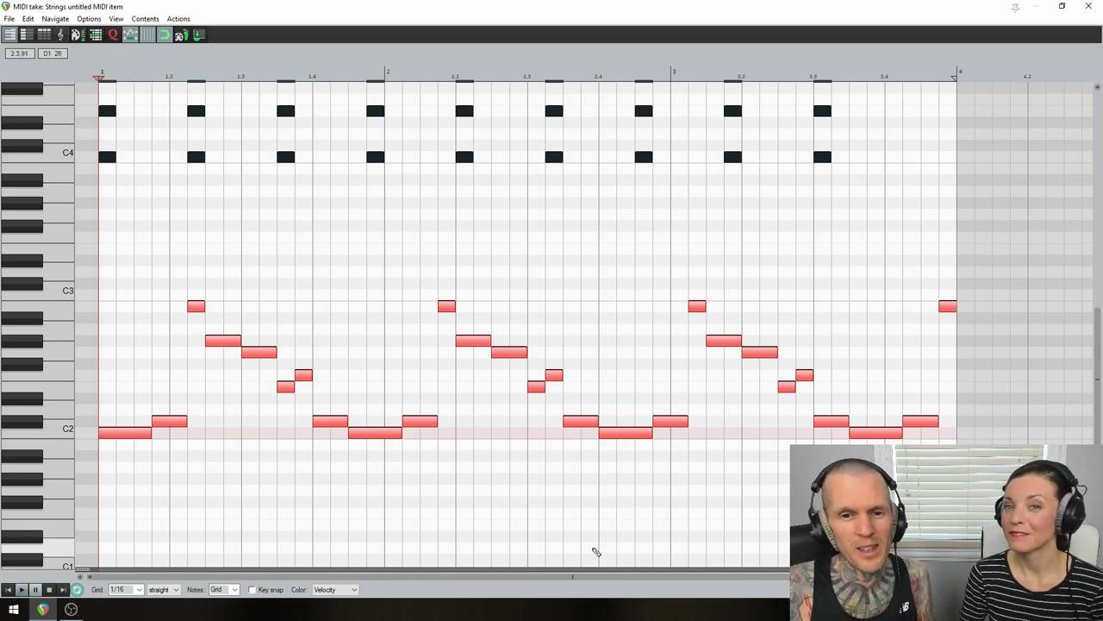
Step: Deselect the notes, play the loop again, then return to the item start
click(599, 402)
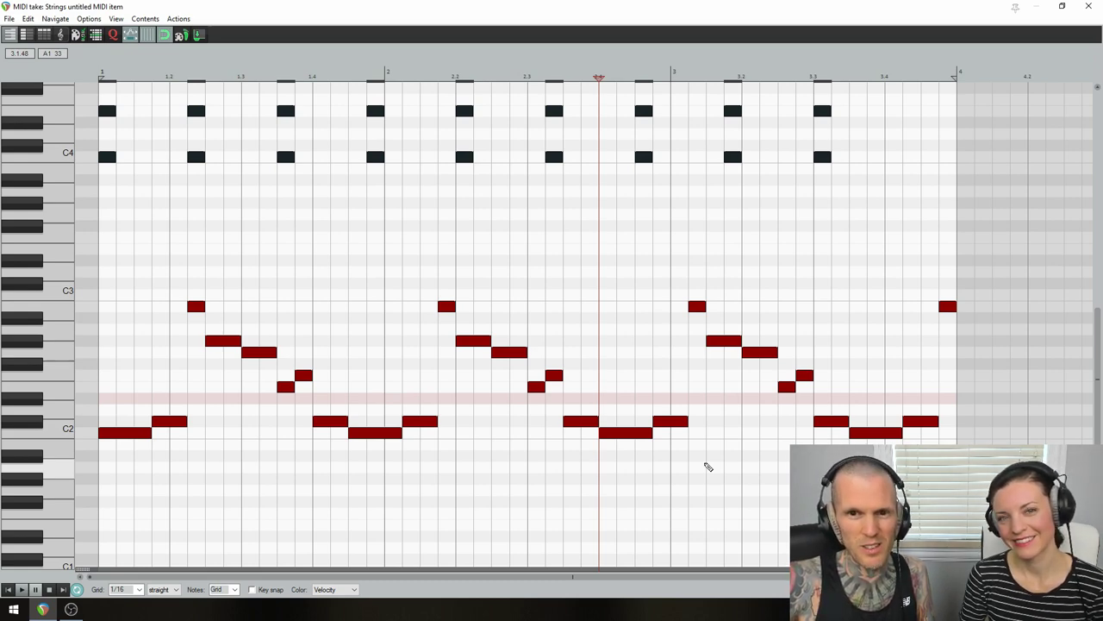
key(space)
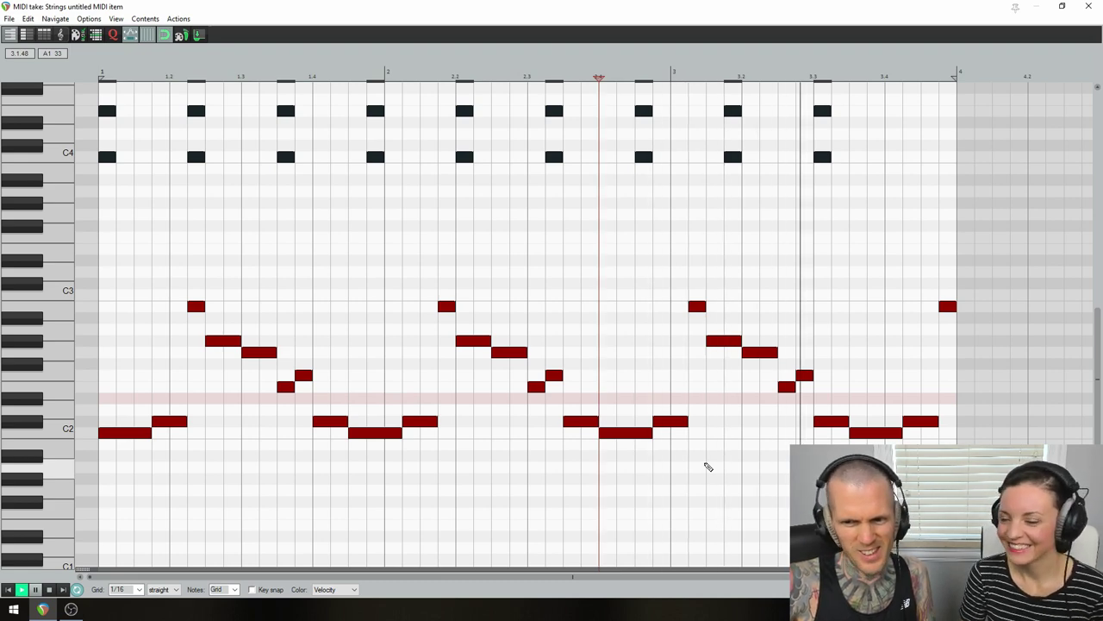
key(space)
key(Home)
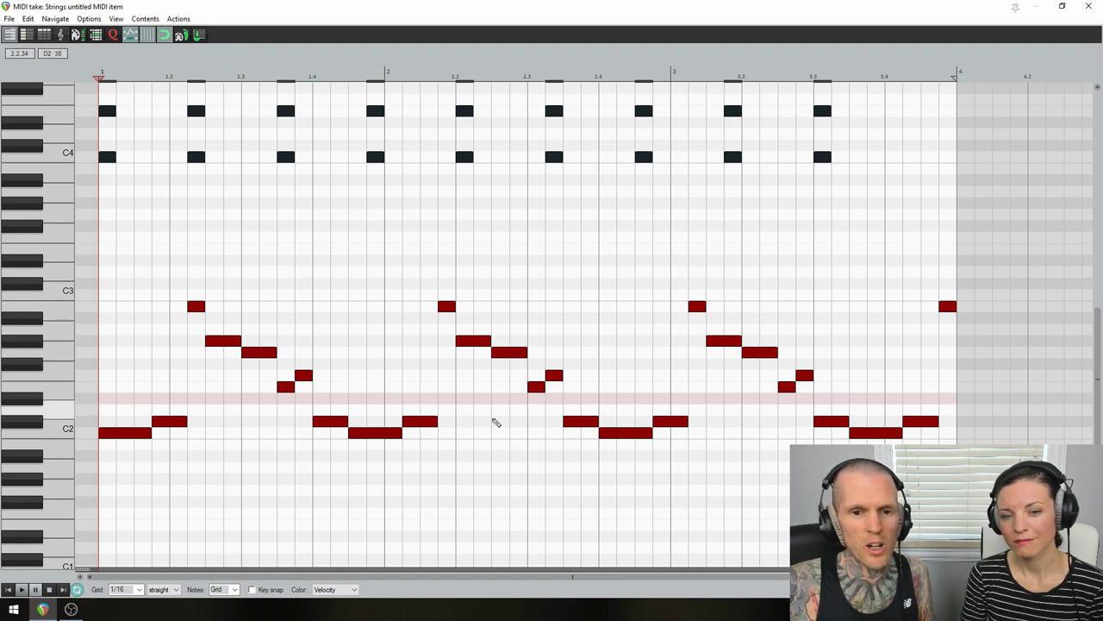
drag(107, 269, 338, 477)
drag(385, 303, 578, 481)
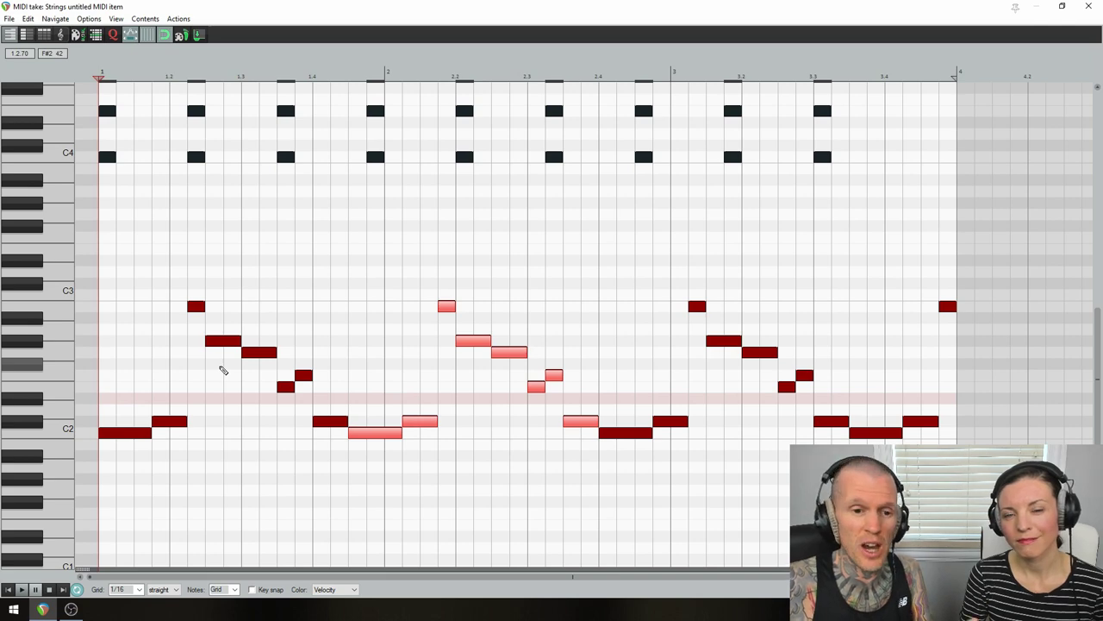
click(68, 435)
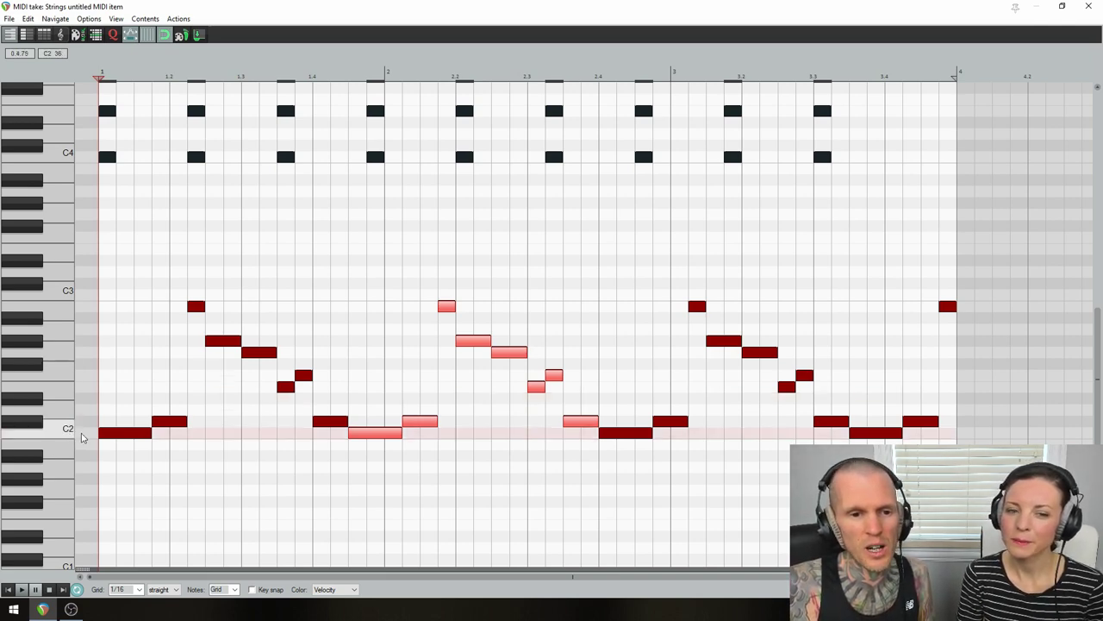
click(28, 422)
click(56, 388)
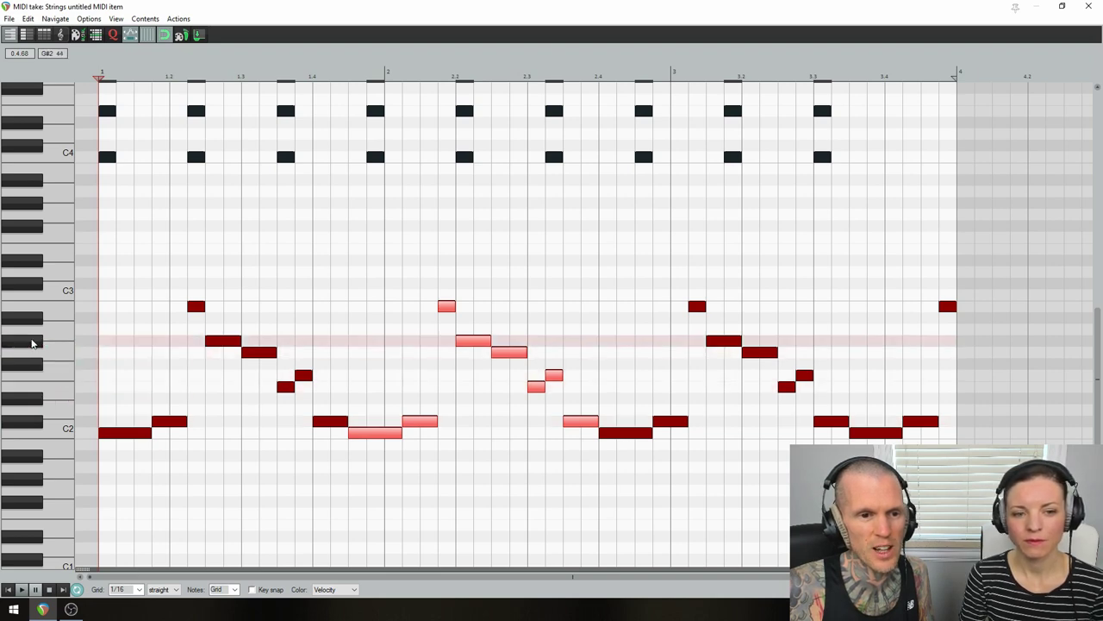
click(61, 317)
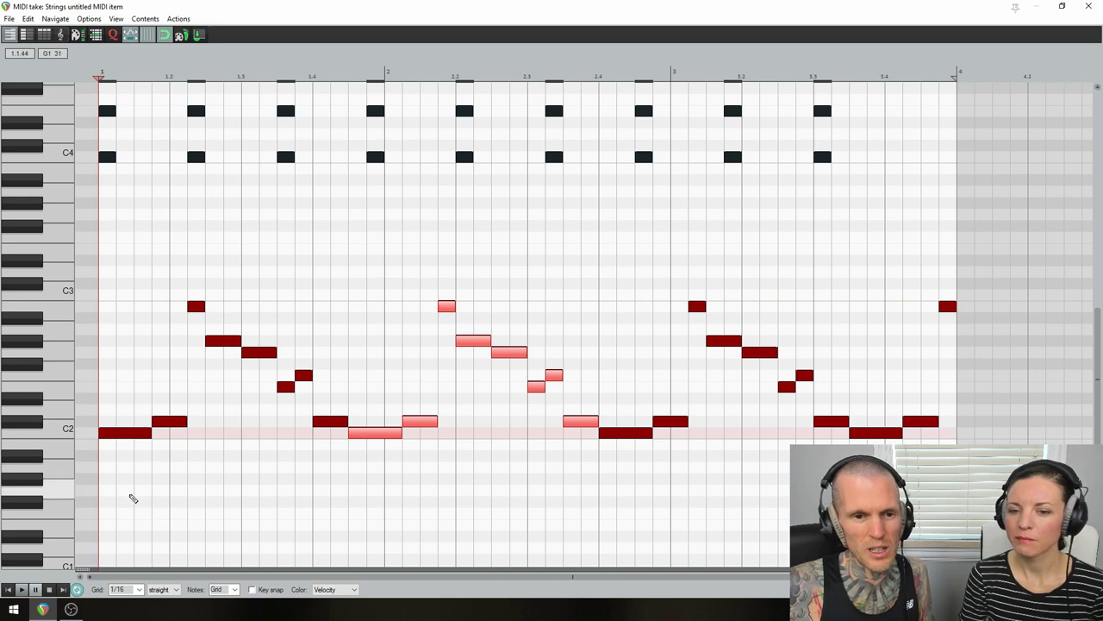
Step: Play the bassline against the drums, then deselect all notes with the edit point at bar 2
key(space)
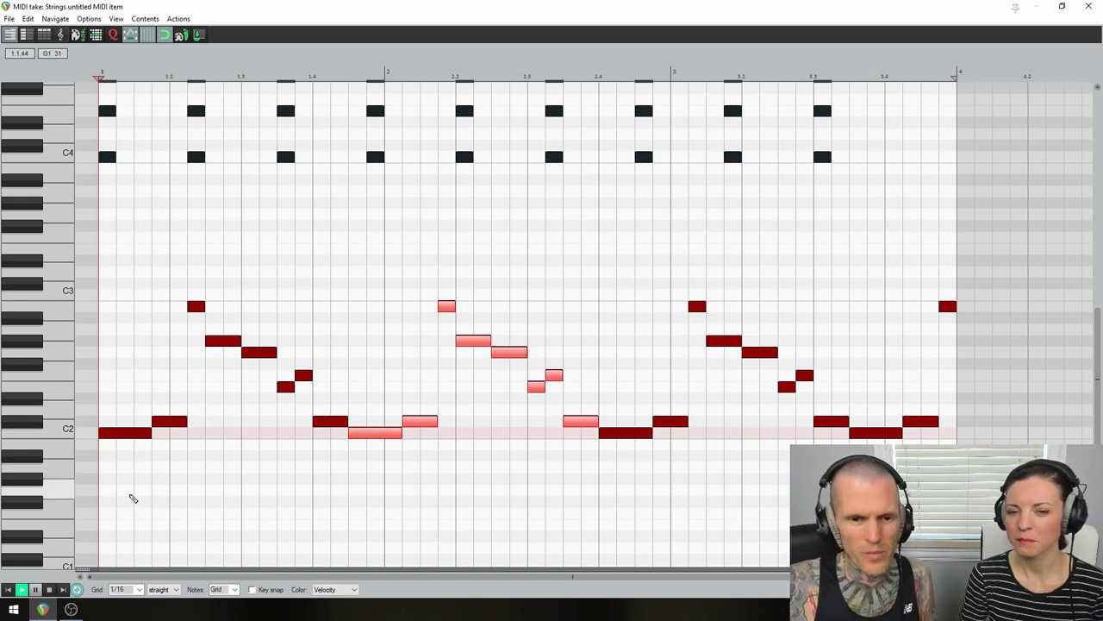
key(space)
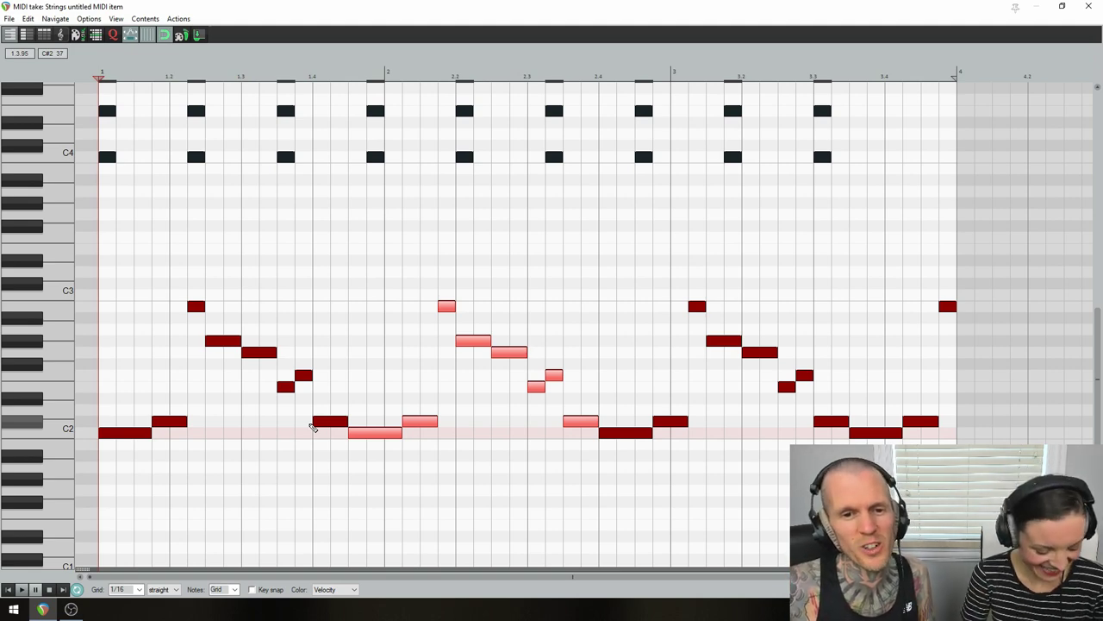
click(371, 178)
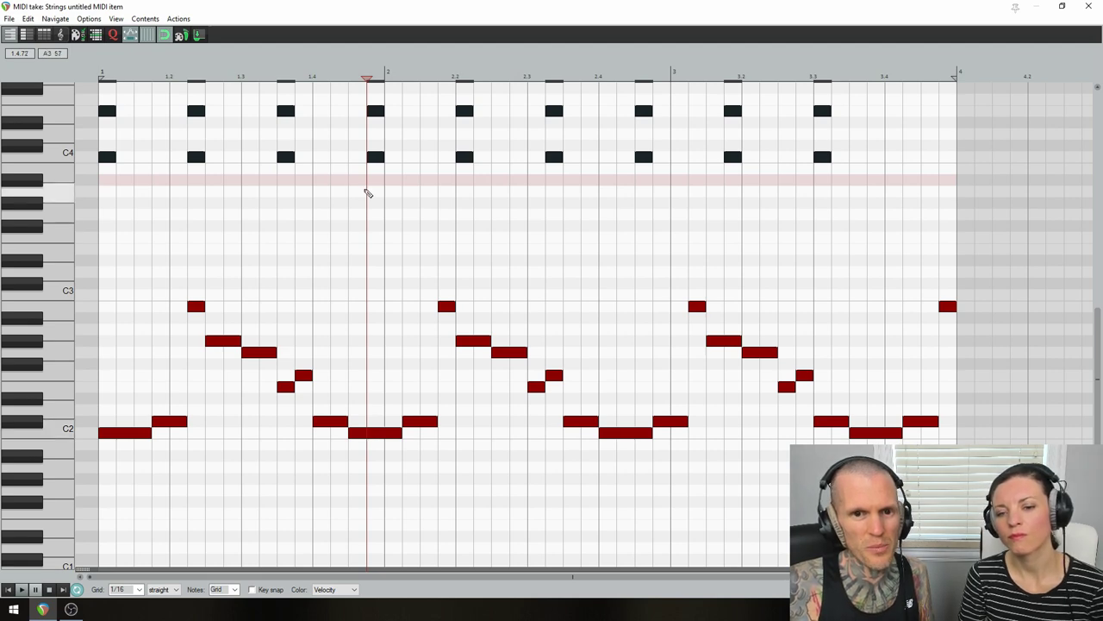
Step: Select the C2 notes around bar 2, audition from the start, and split them at the bar line
click(370, 436)
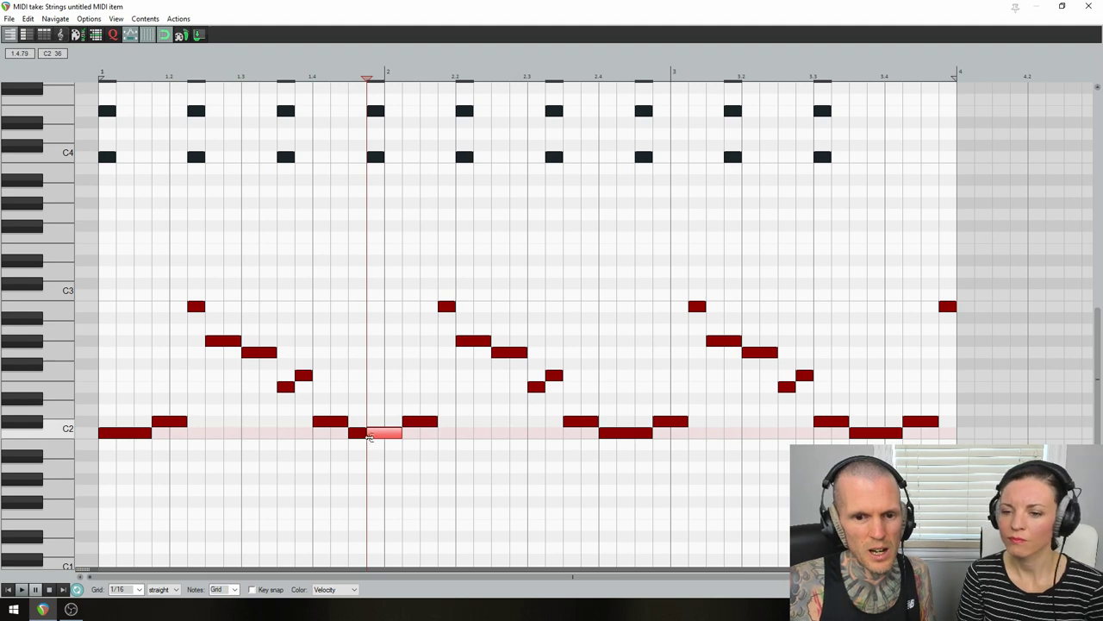
ctrl+click(355, 431)
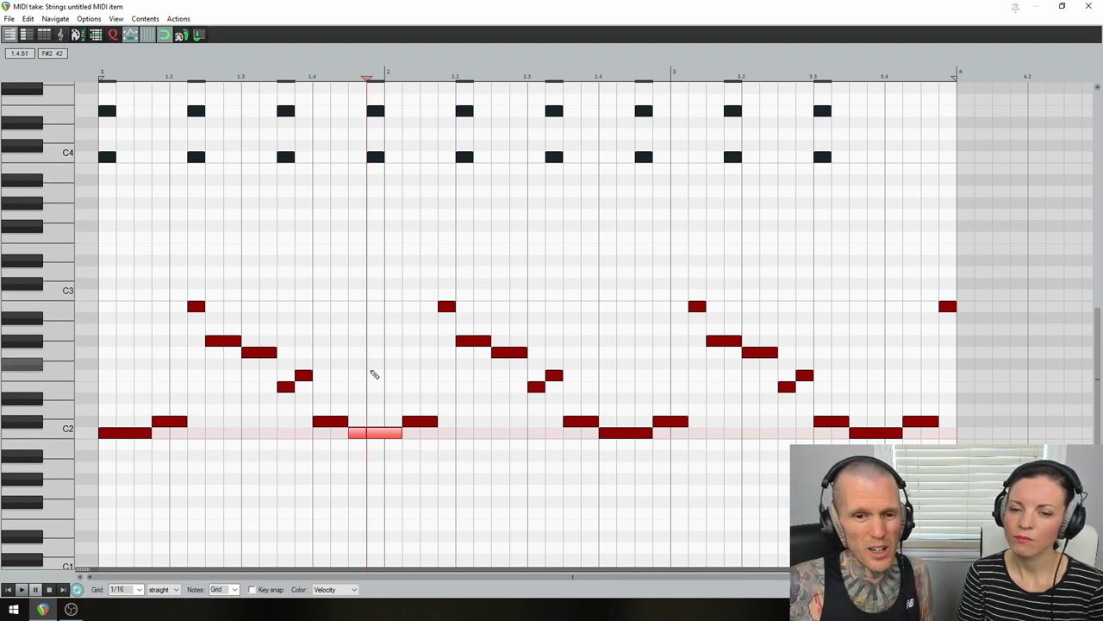
key(Home)
key(space)
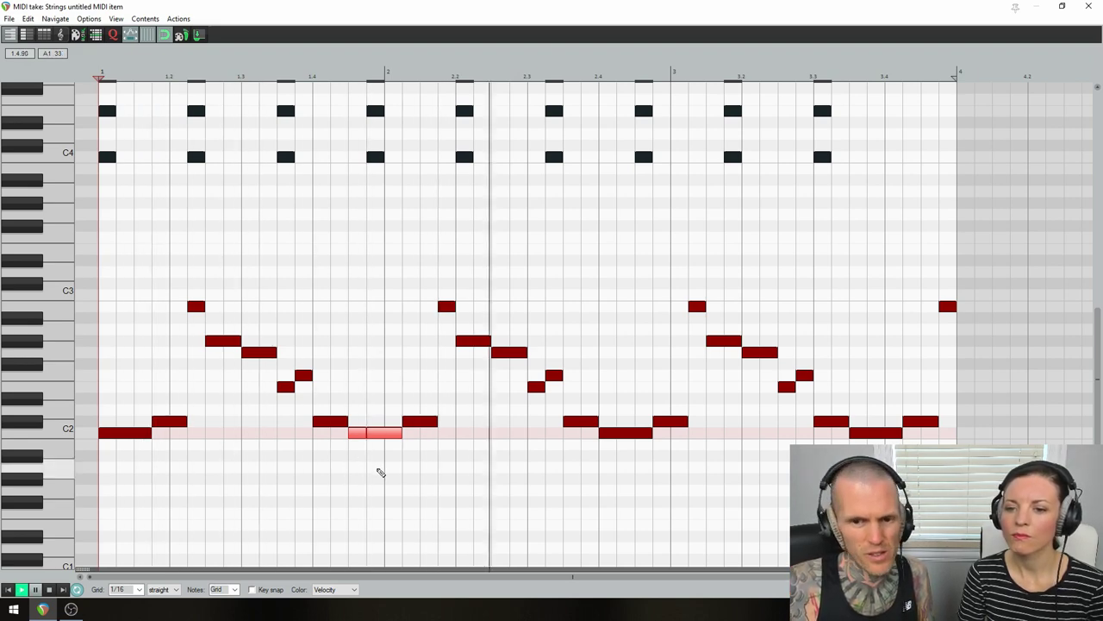
key(space)
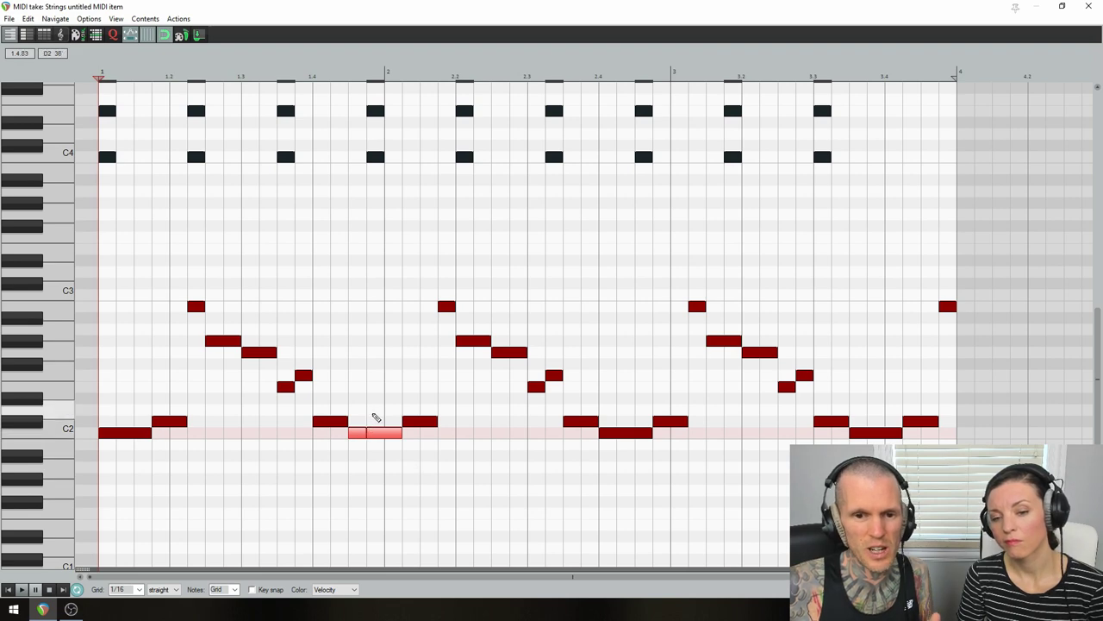
key(s)
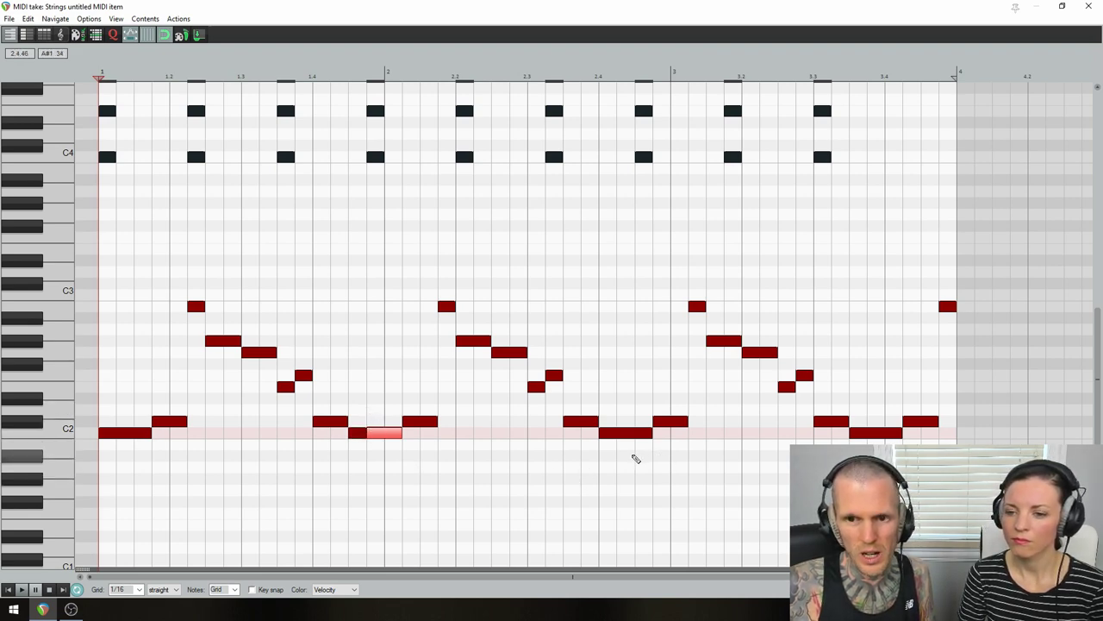
click(619, 421)
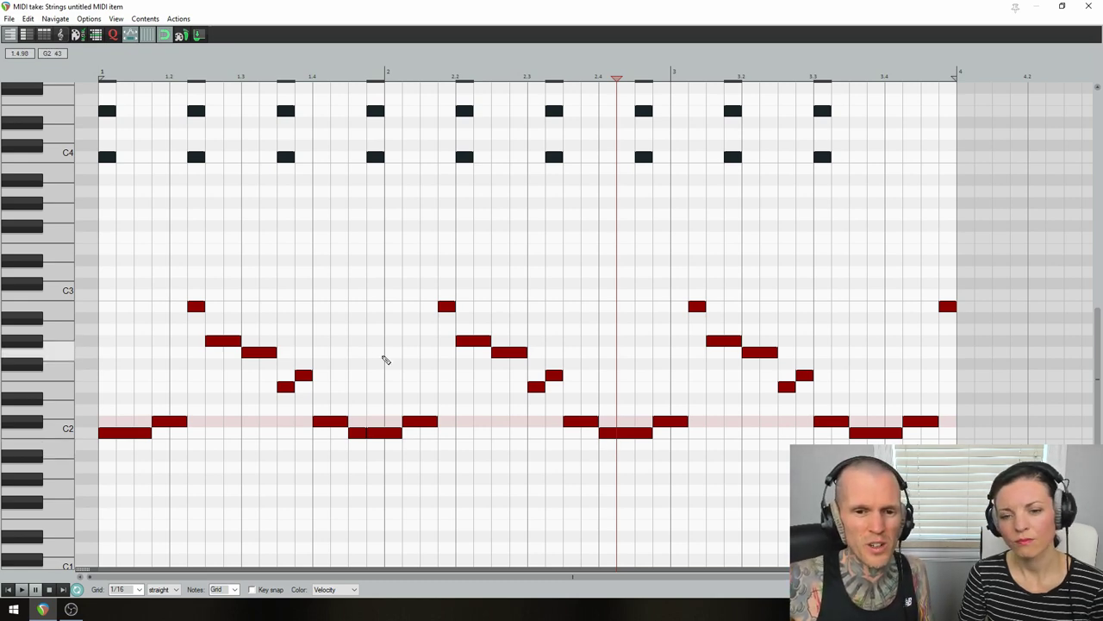
drag(350, 401, 365, 439)
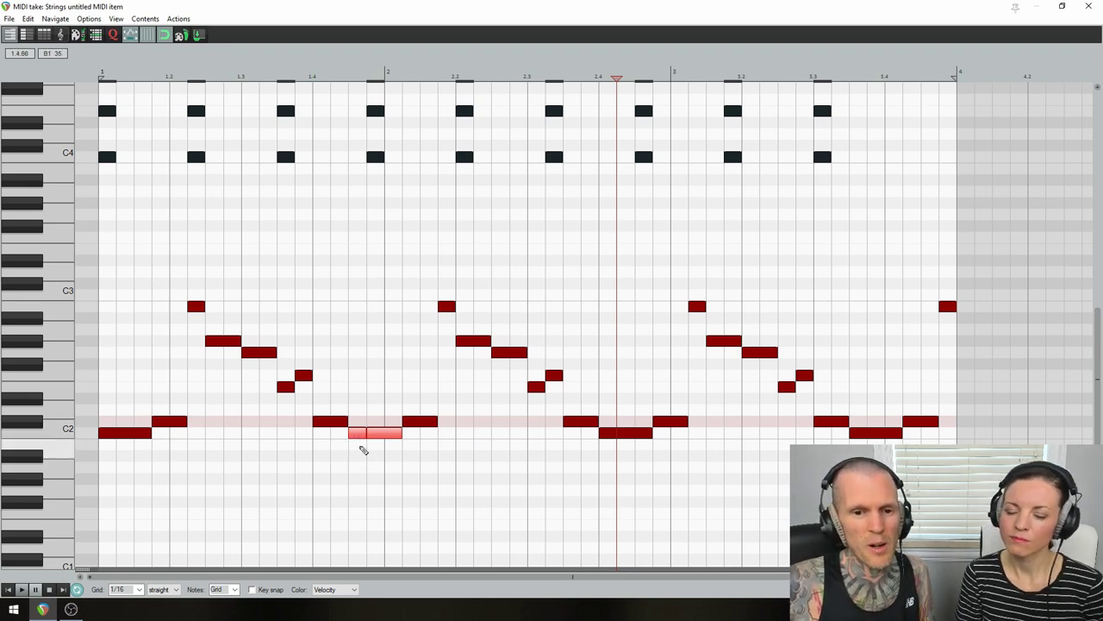
drag(364, 453, 582, 268)
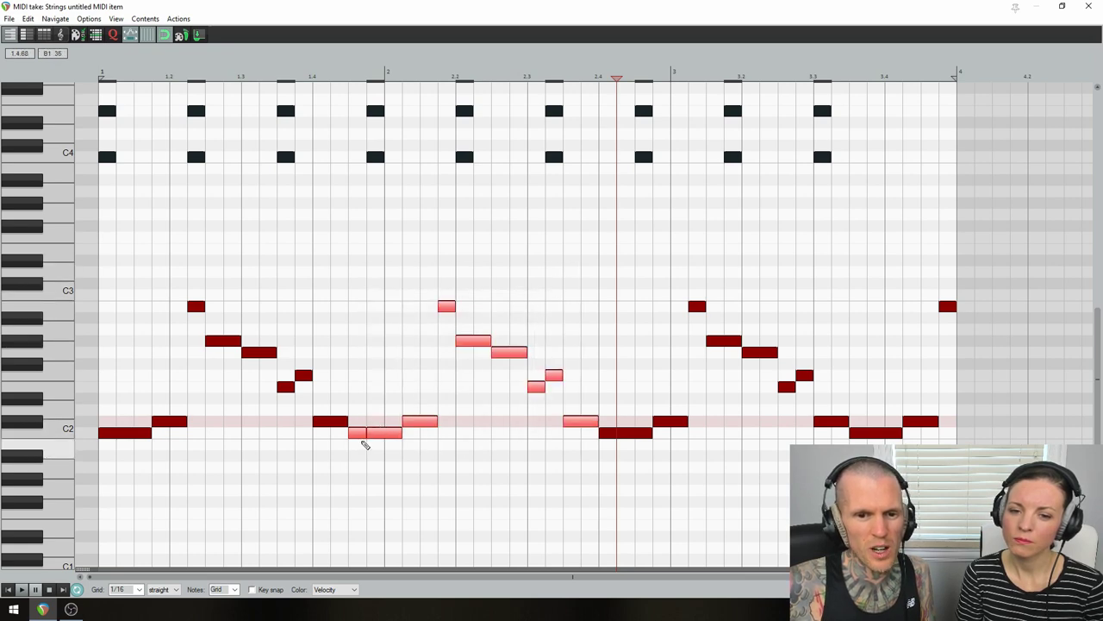
drag(361, 443, 438, 376)
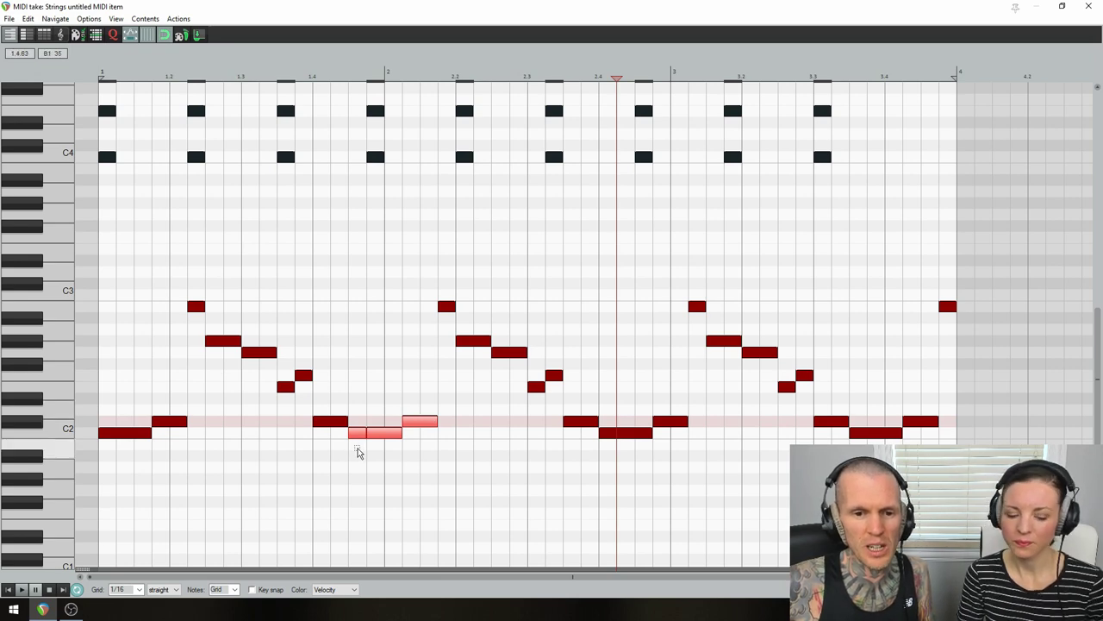
drag(360, 448, 426, 407)
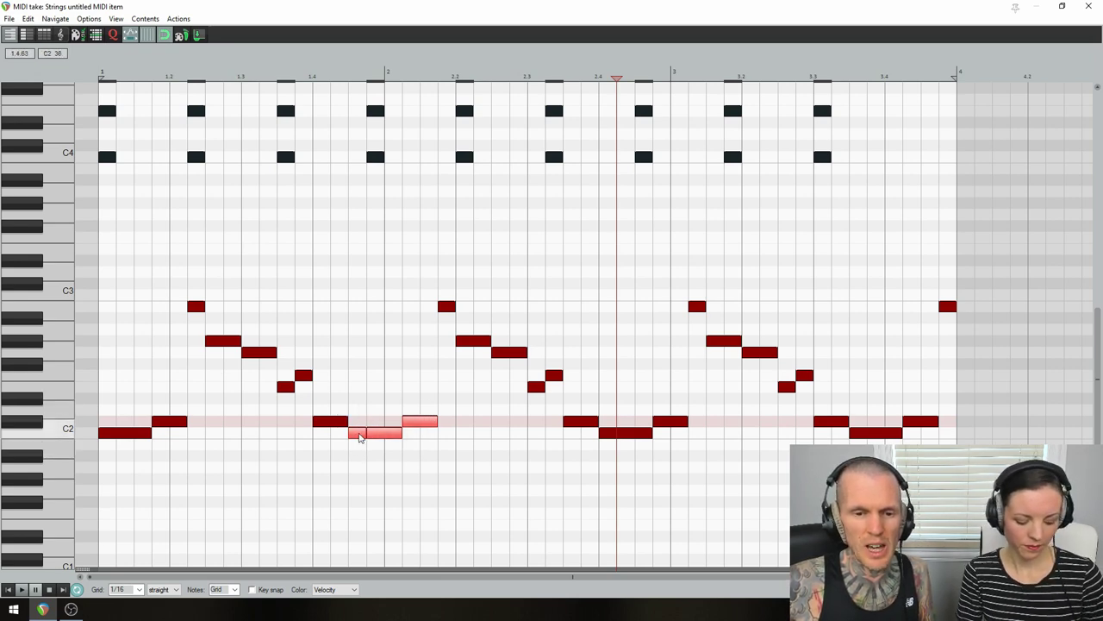
click(378, 433)
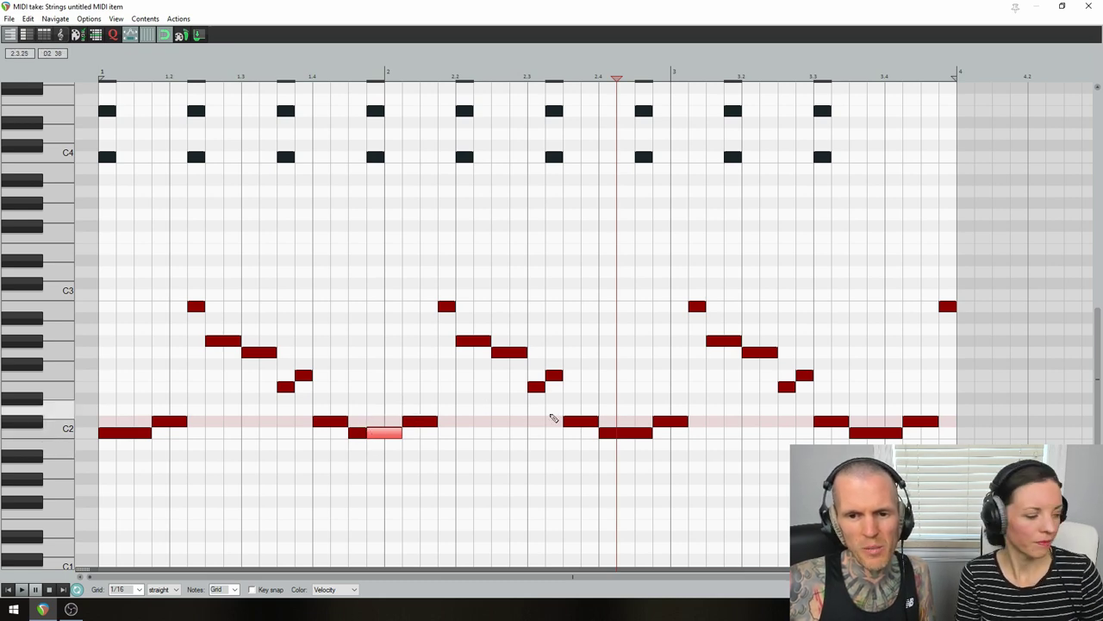
click(623, 434)
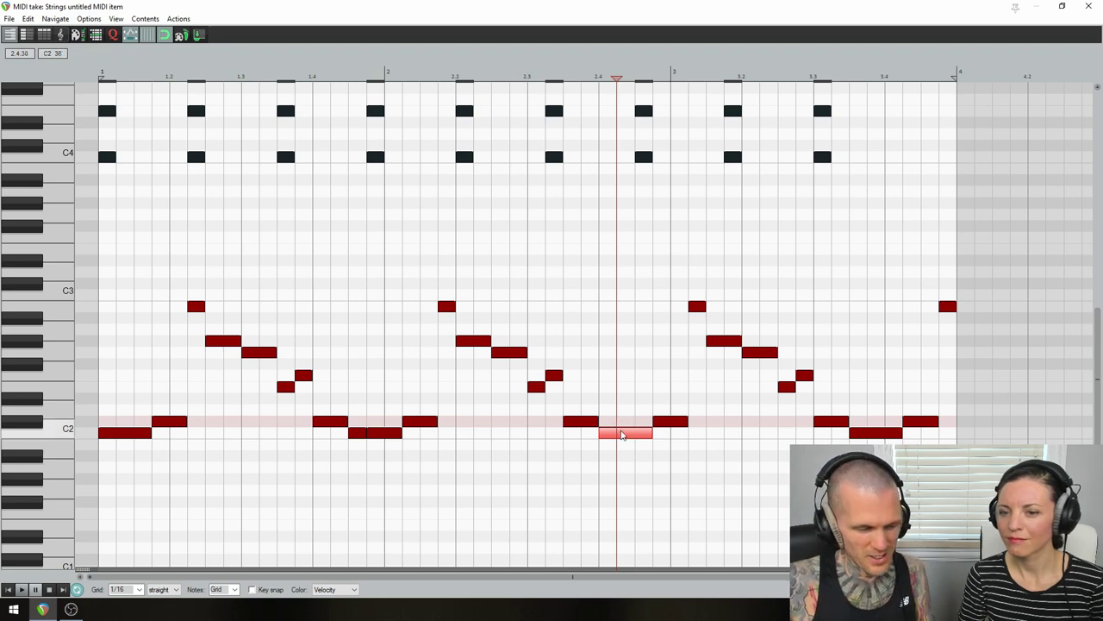
Step: Select the short C2 note late in bar 2 and audition from beat 4
click(639, 411)
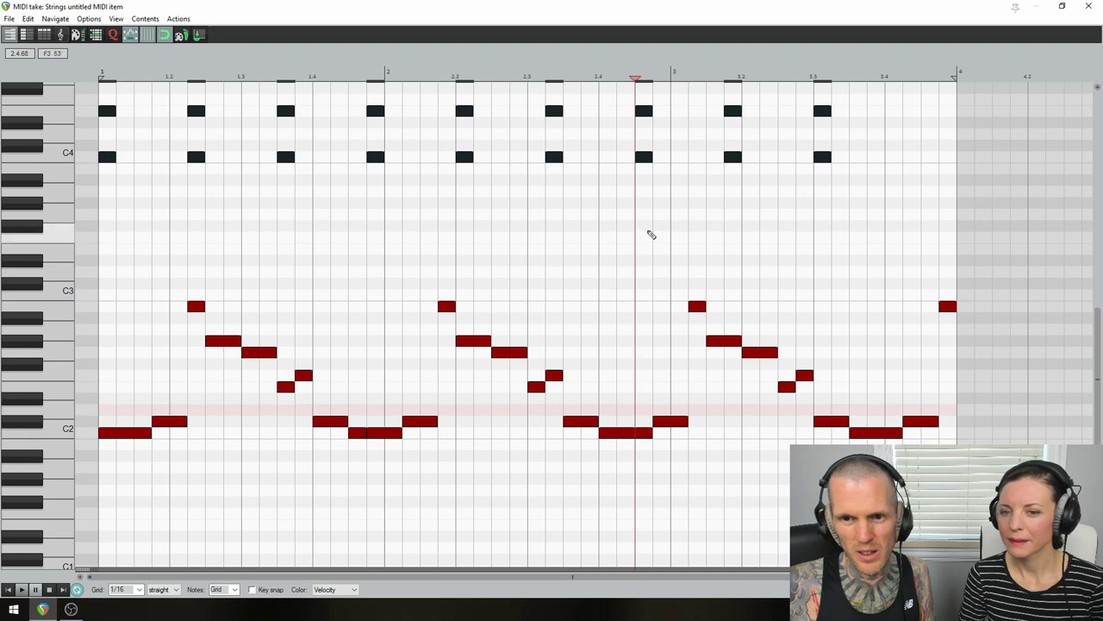
click(645, 434)
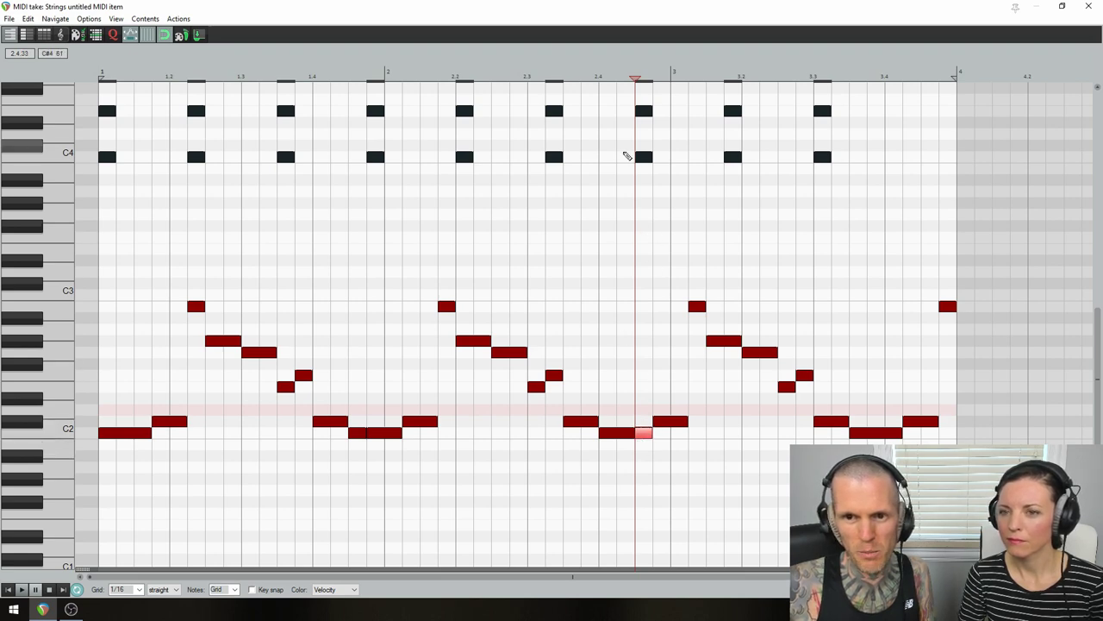
click(624, 503)
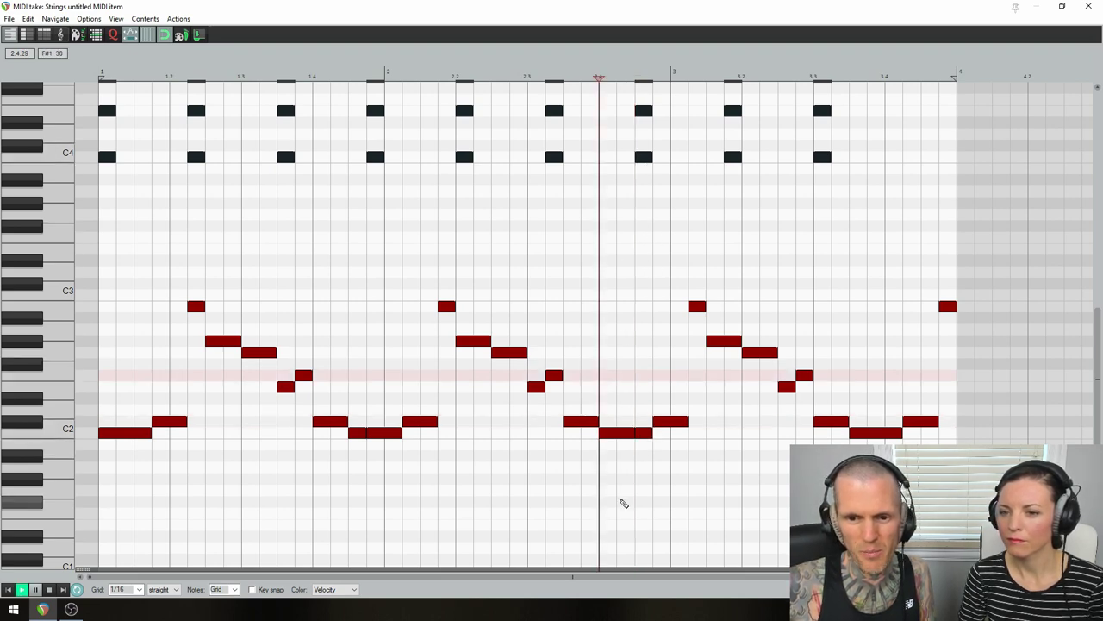
key(space)
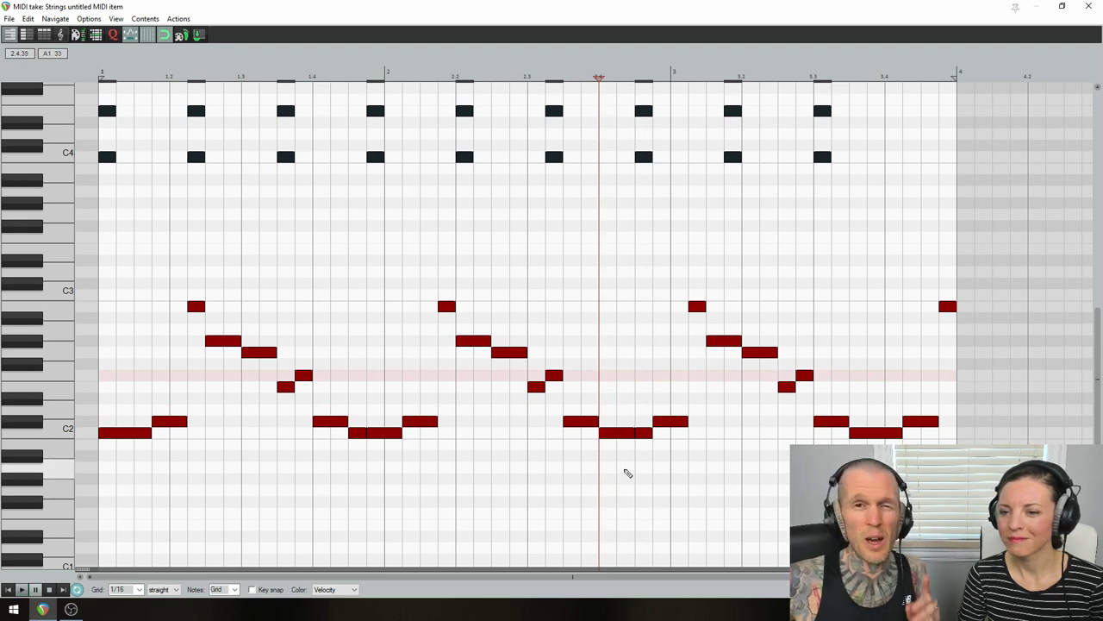
Step: Split the C2 note on beat 4 of bar 2 and check both resulting halves
click(646, 435)
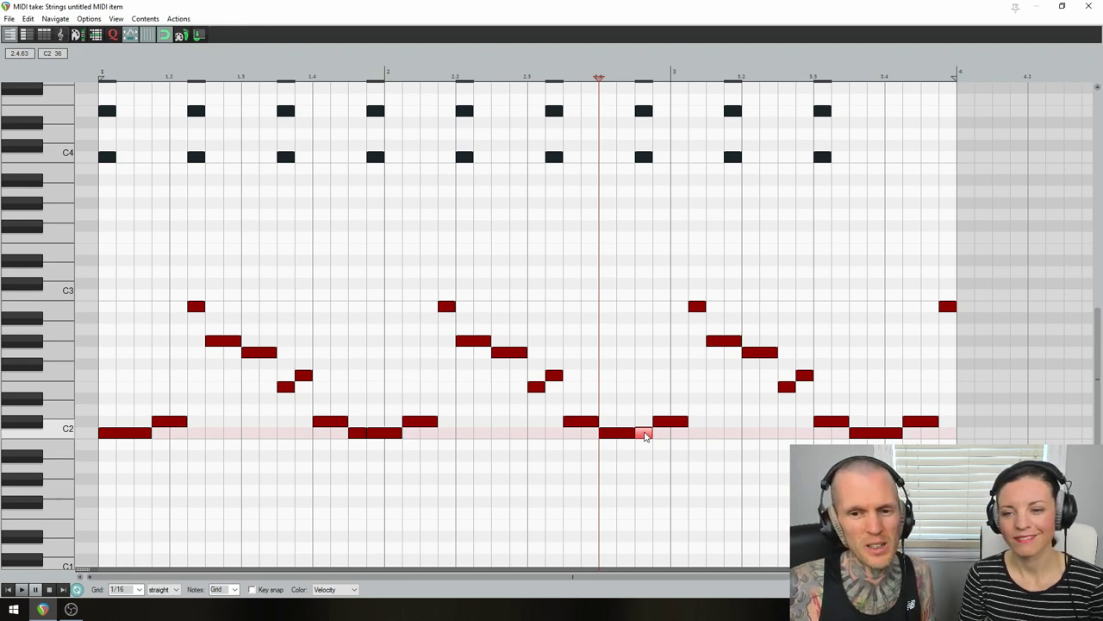
click(363, 432)
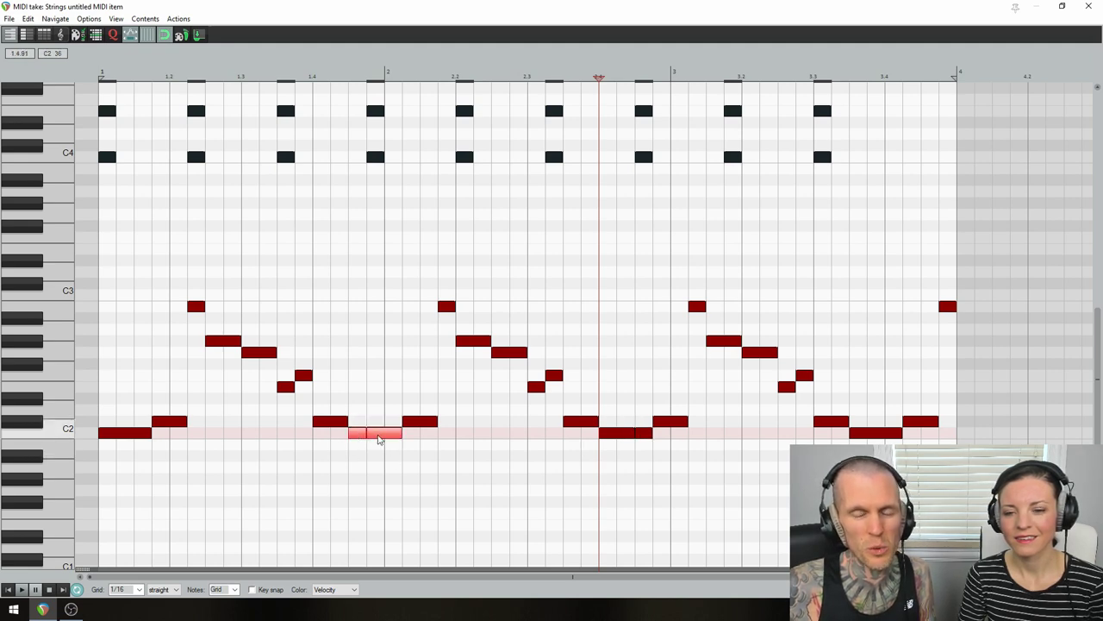
click(634, 433)
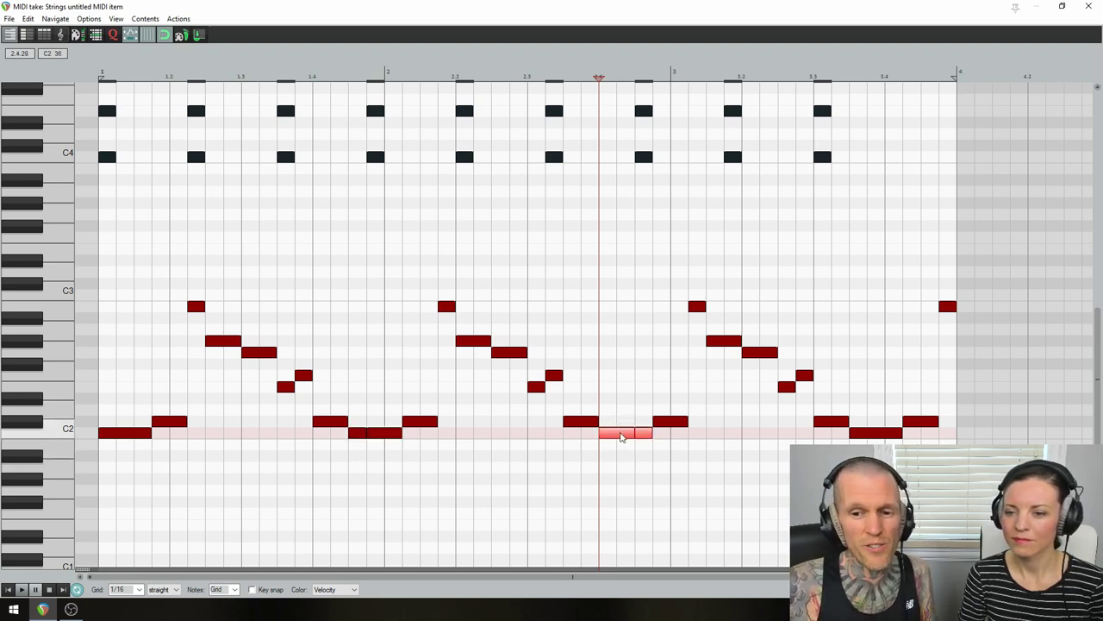
key(s)
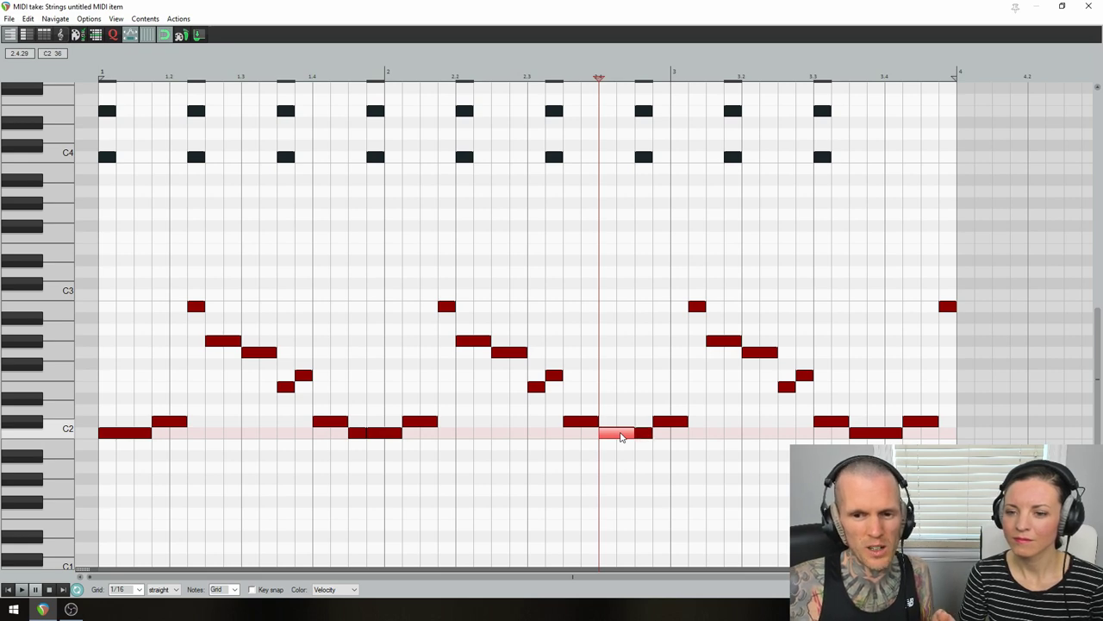
click(359, 434)
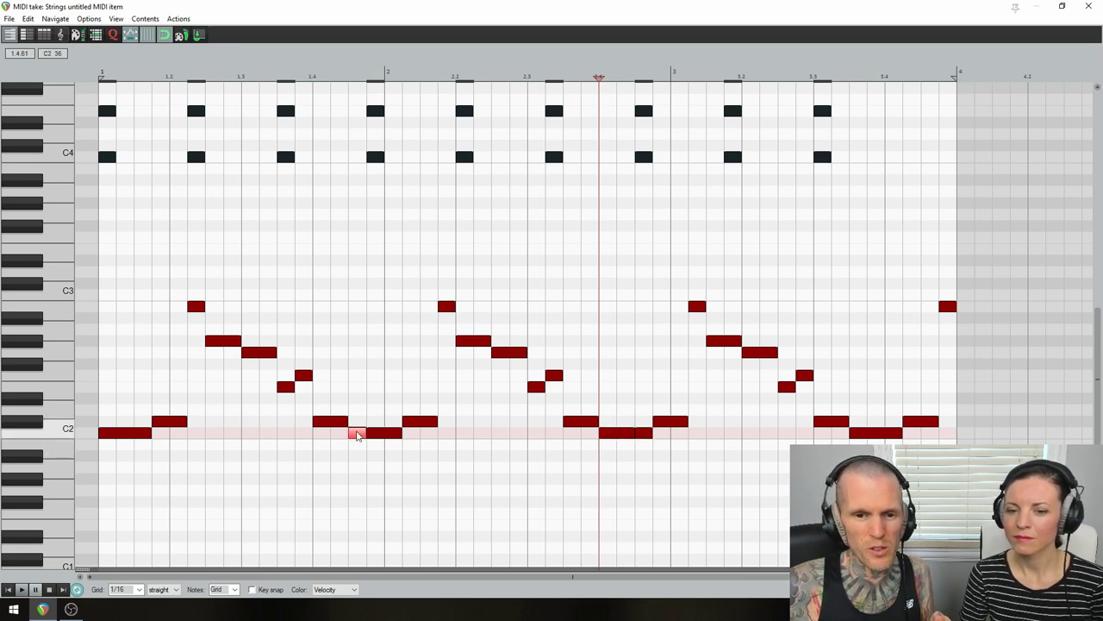
click(384, 433)
click(623, 434)
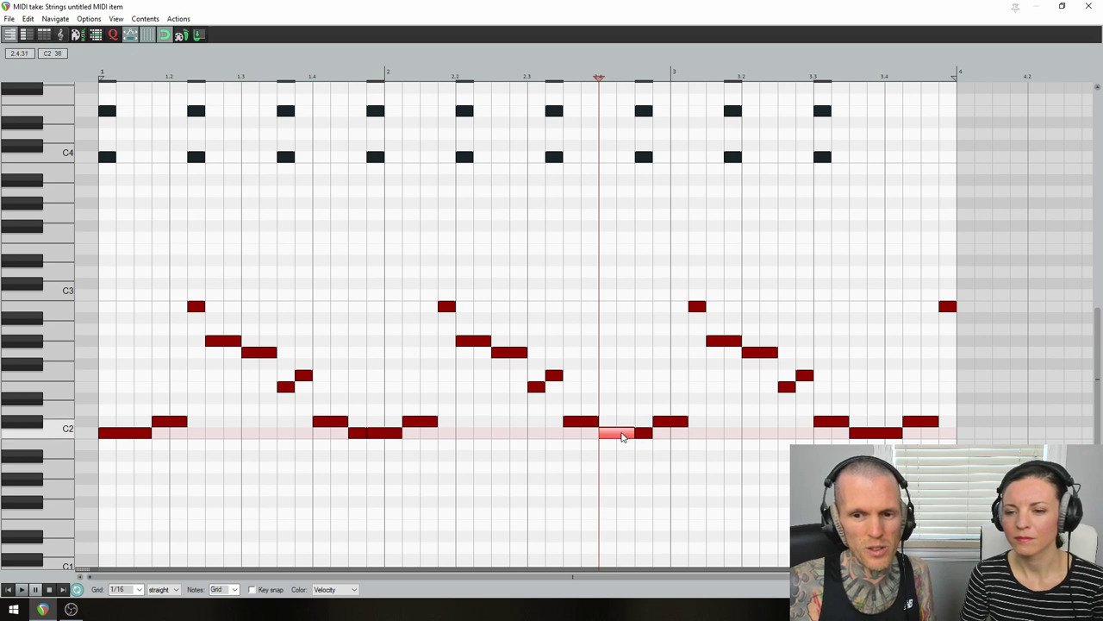
click(643, 436)
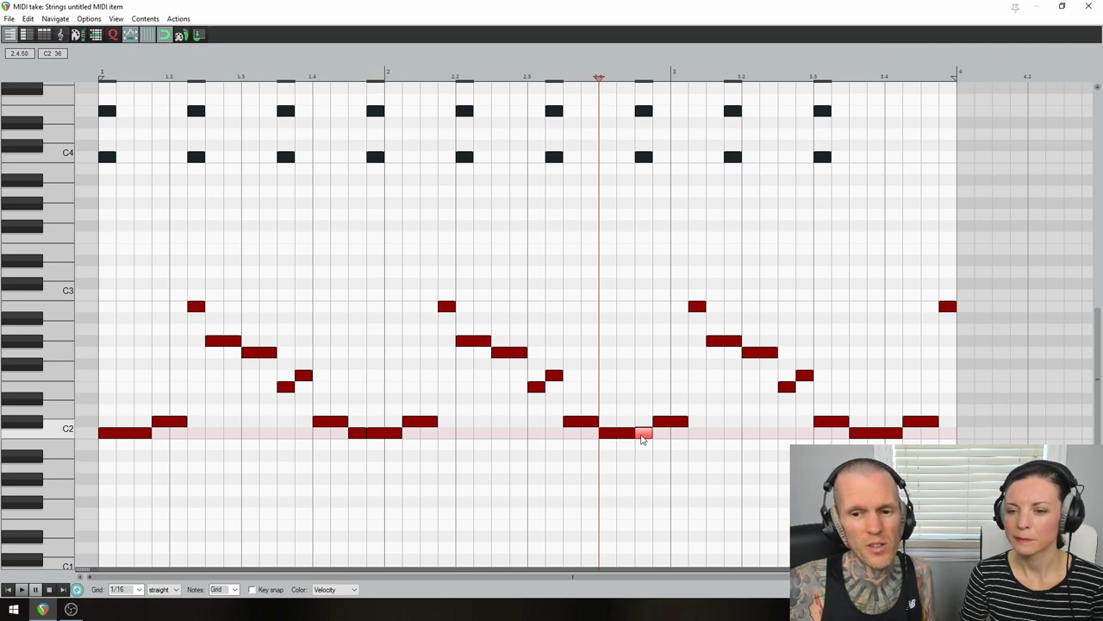
Step: Raise the short split-off tail at the end of bar 2 an octave to C3
drag(645, 437, 646, 296)
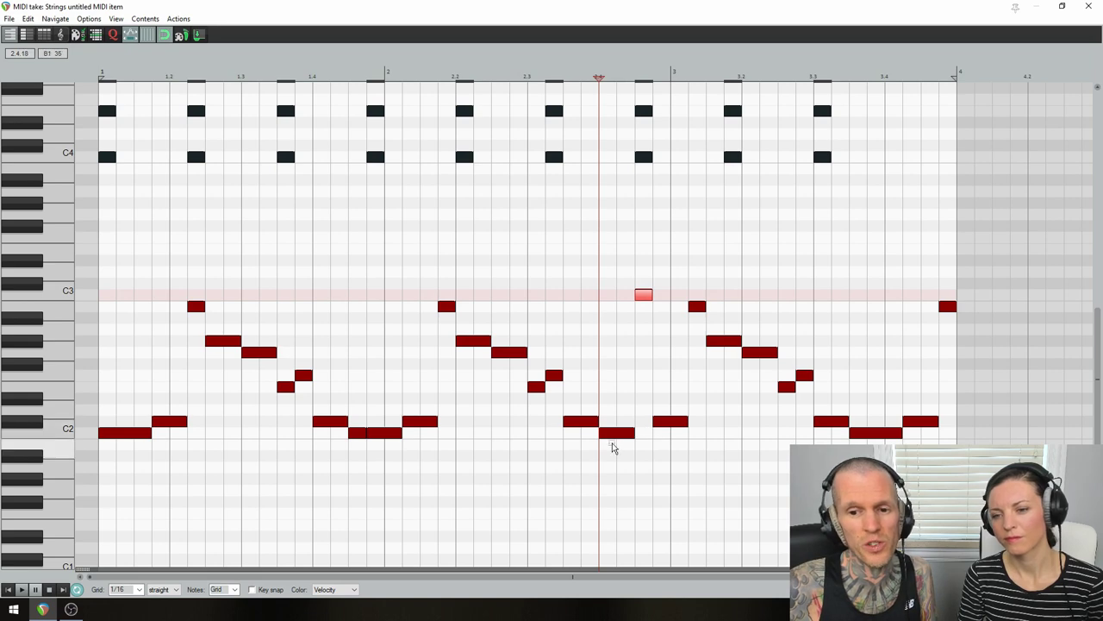
drag(613, 445, 645, 281)
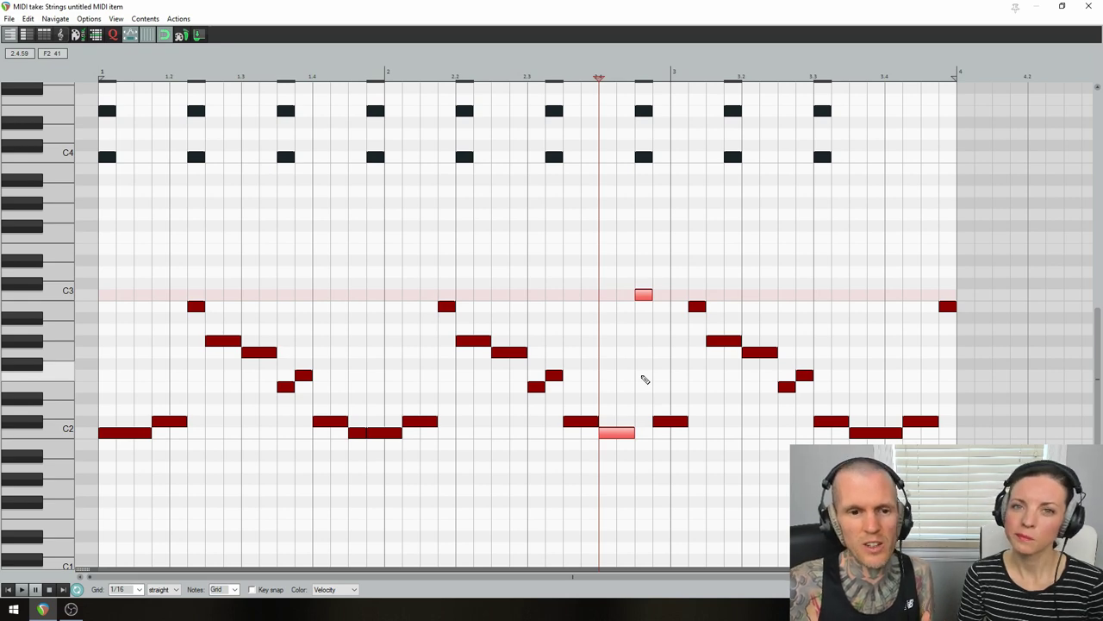
click(644, 294)
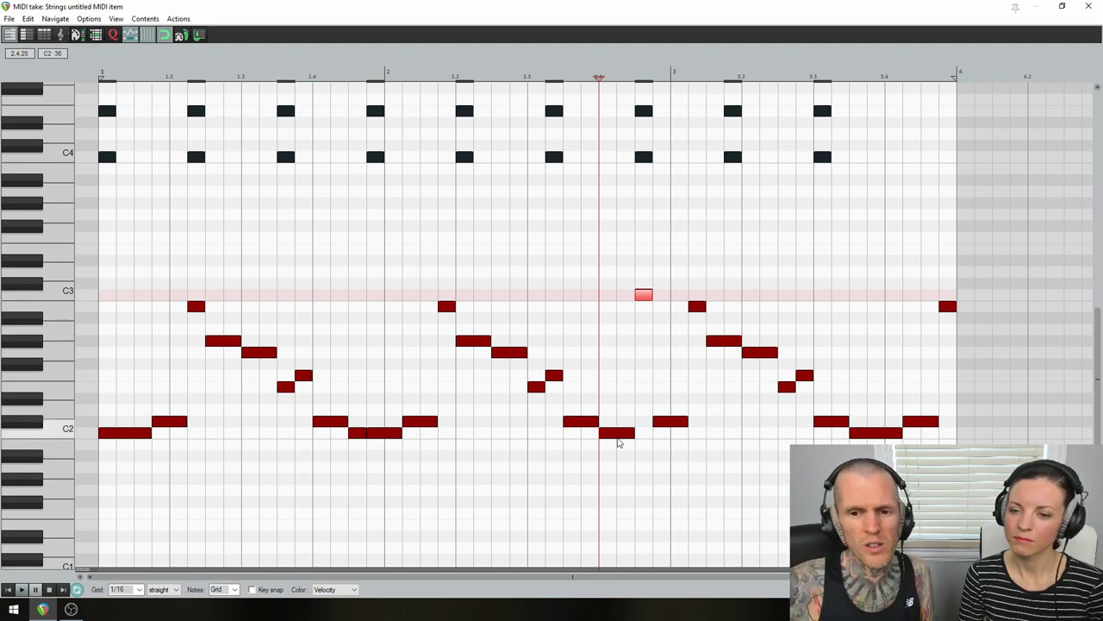
drag(616, 441, 640, 287)
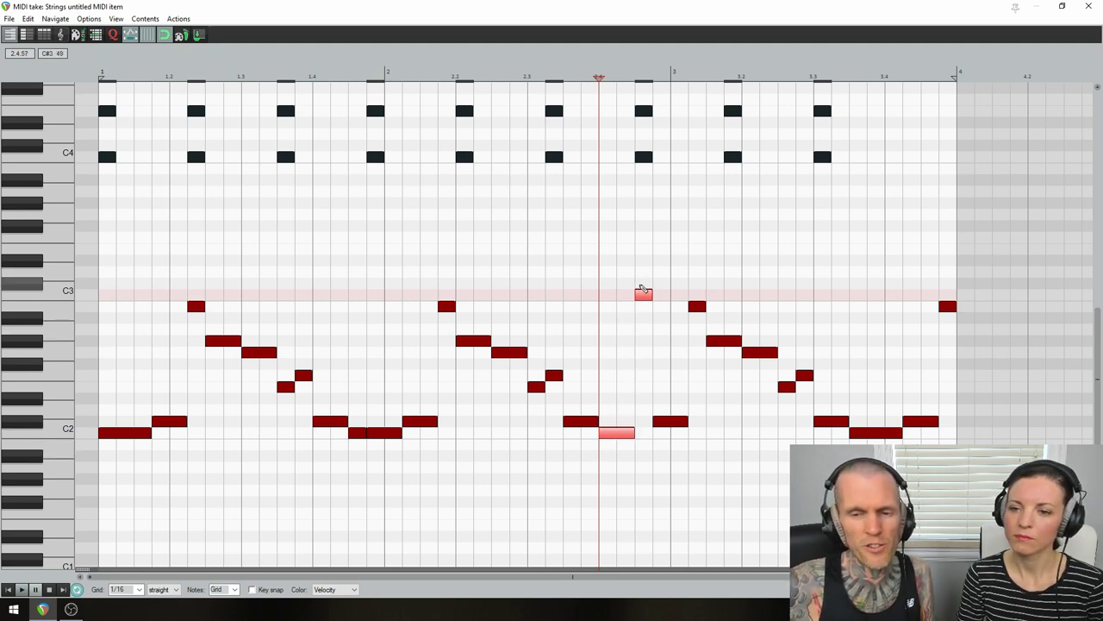
Step: Play the pattern, then replay from beat 4 of bar 2 to hear the C3 note
key(space)
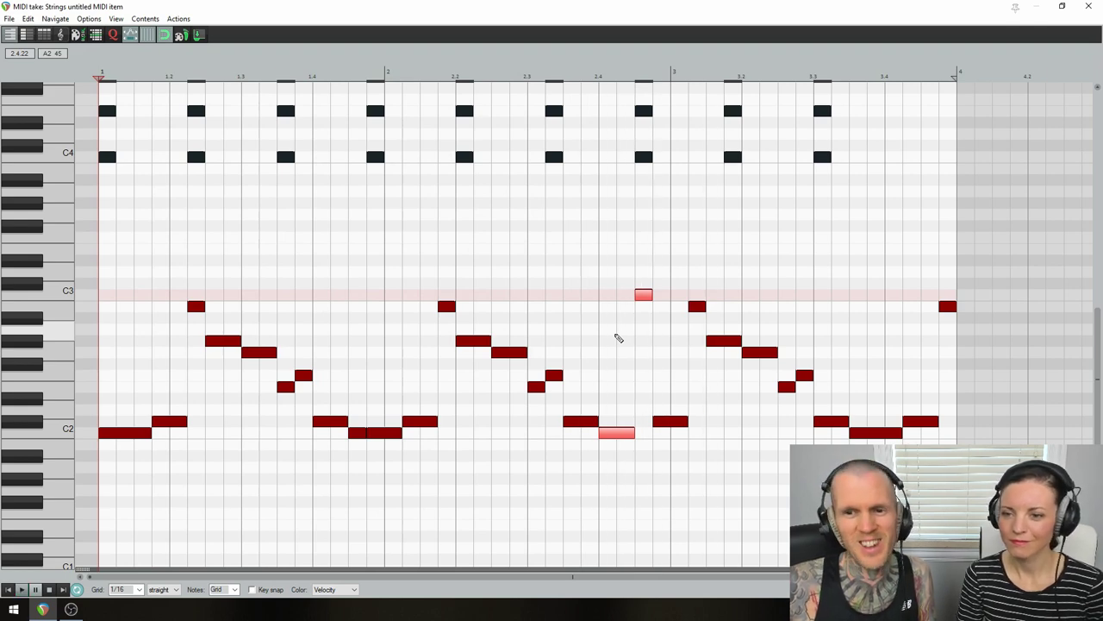
key(space)
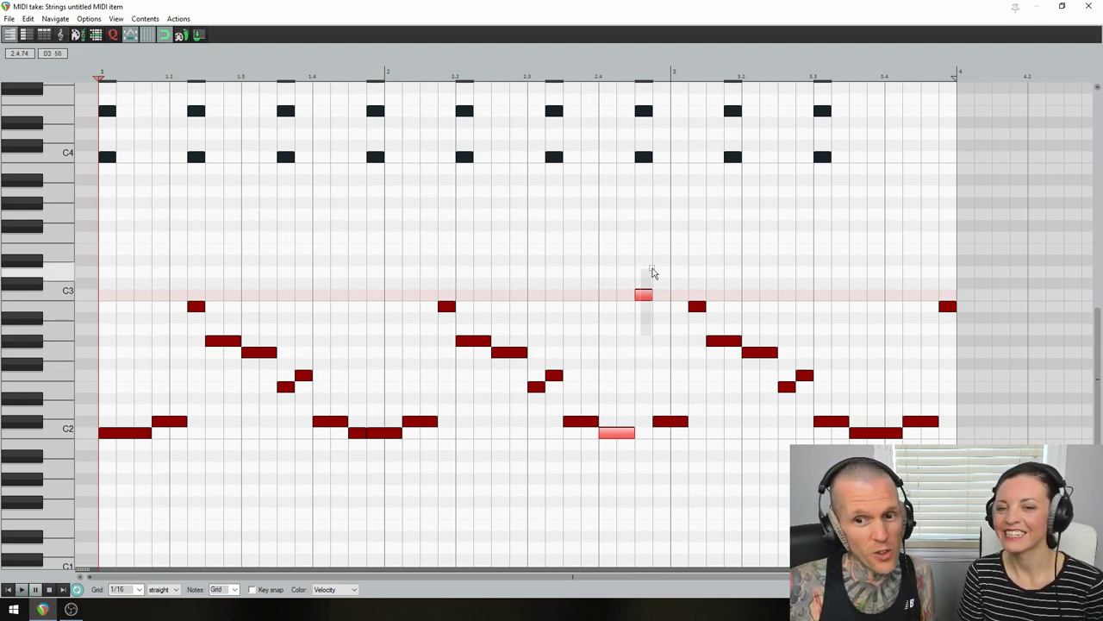
click(645, 296)
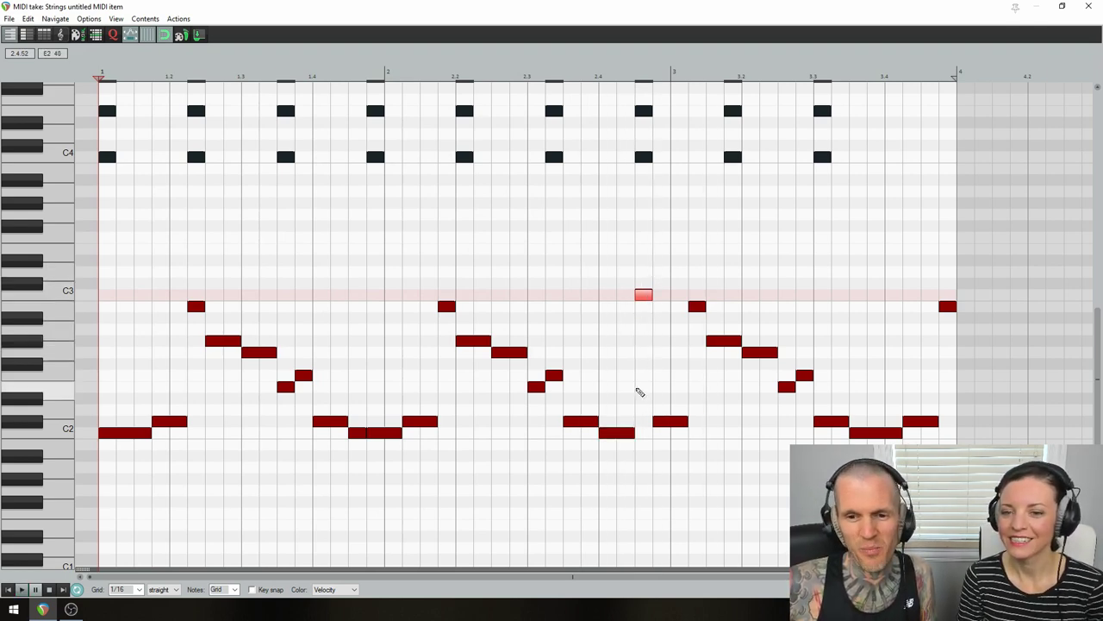
click(601, 401)
key(space)
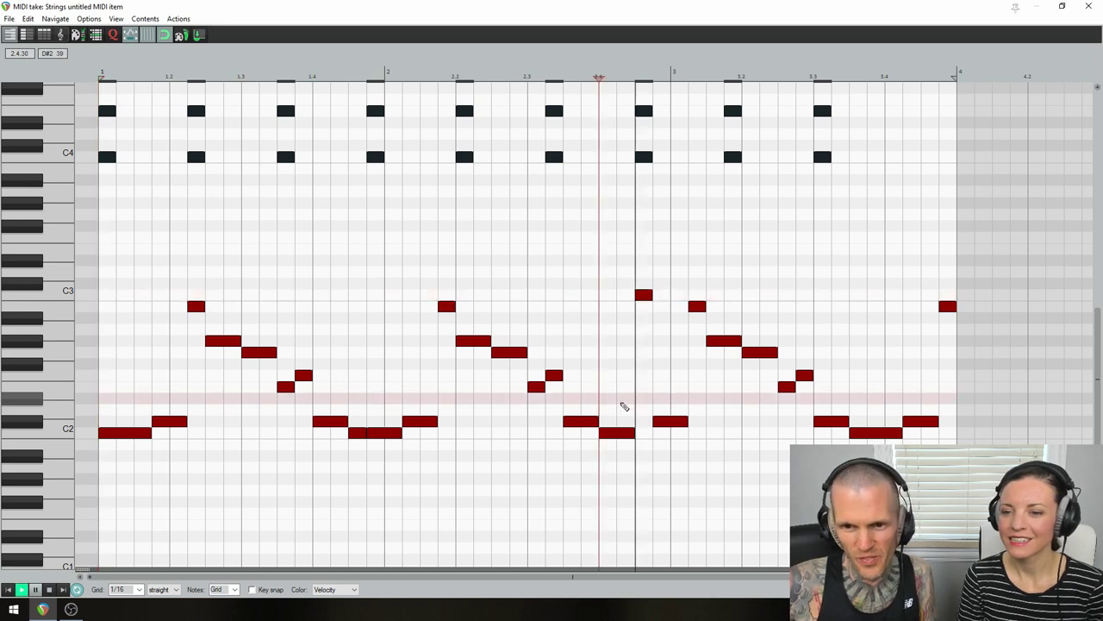
key(space)
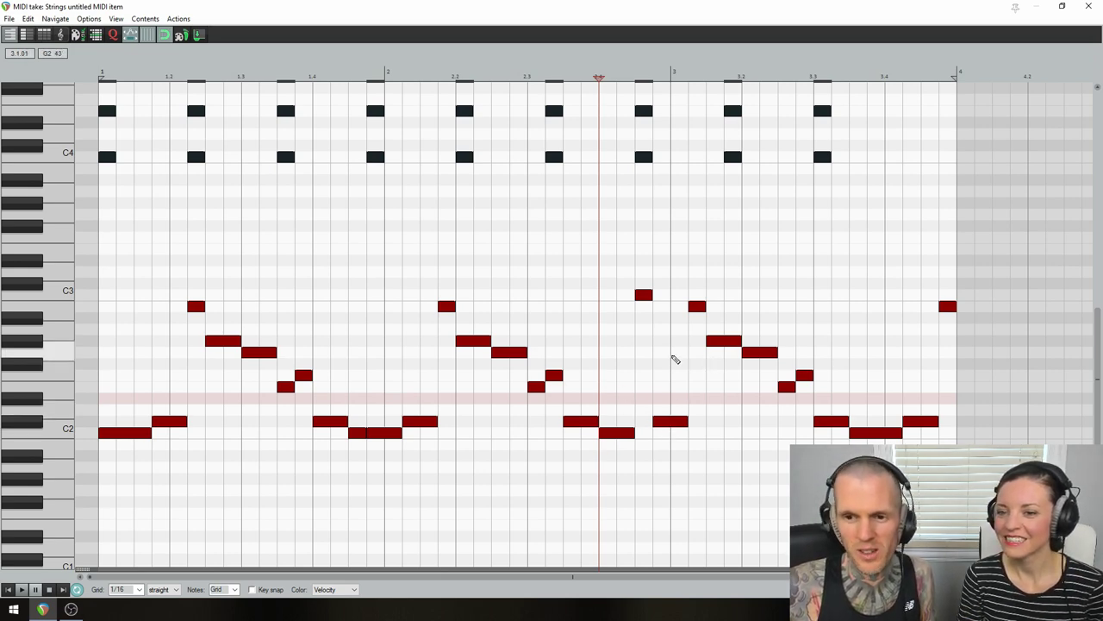
click(726, 236)
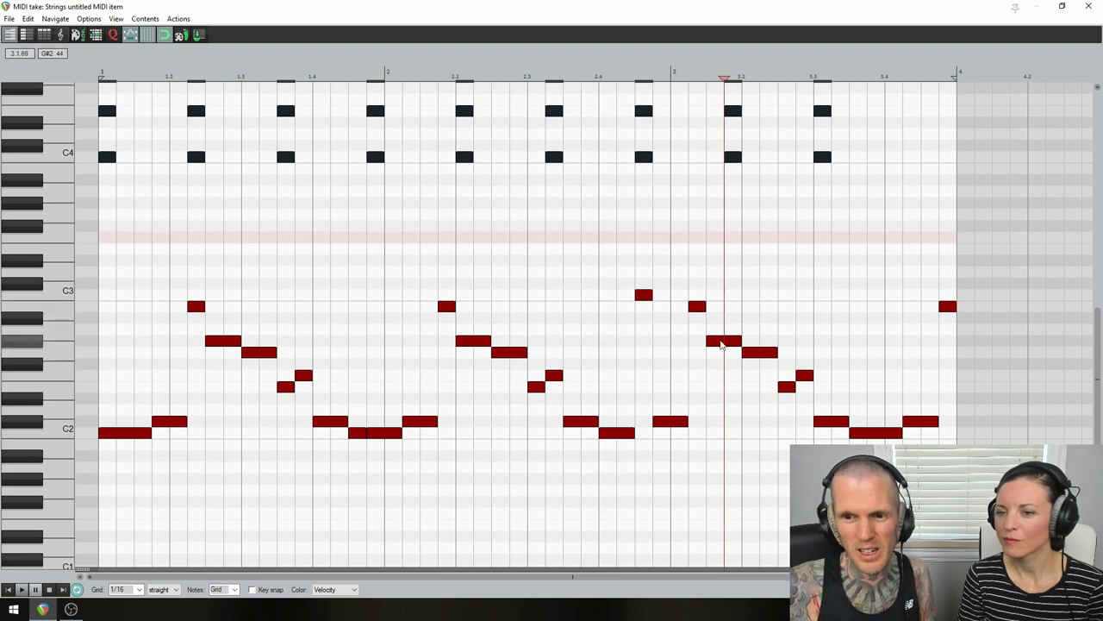
click(599, 414)
key(space)
key(space)
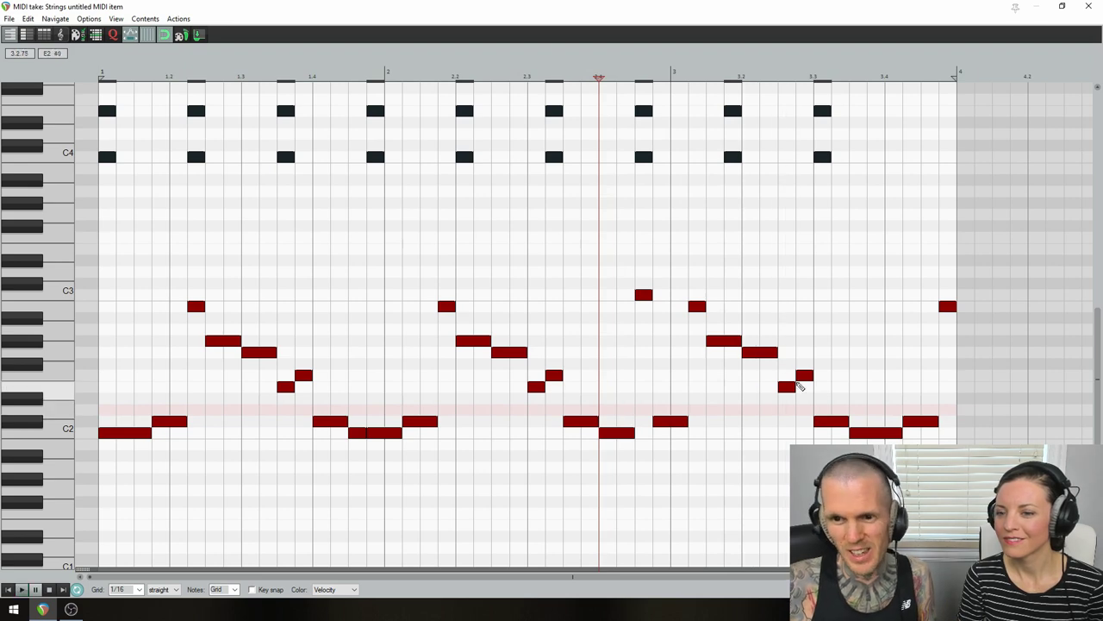
click(714, 341)
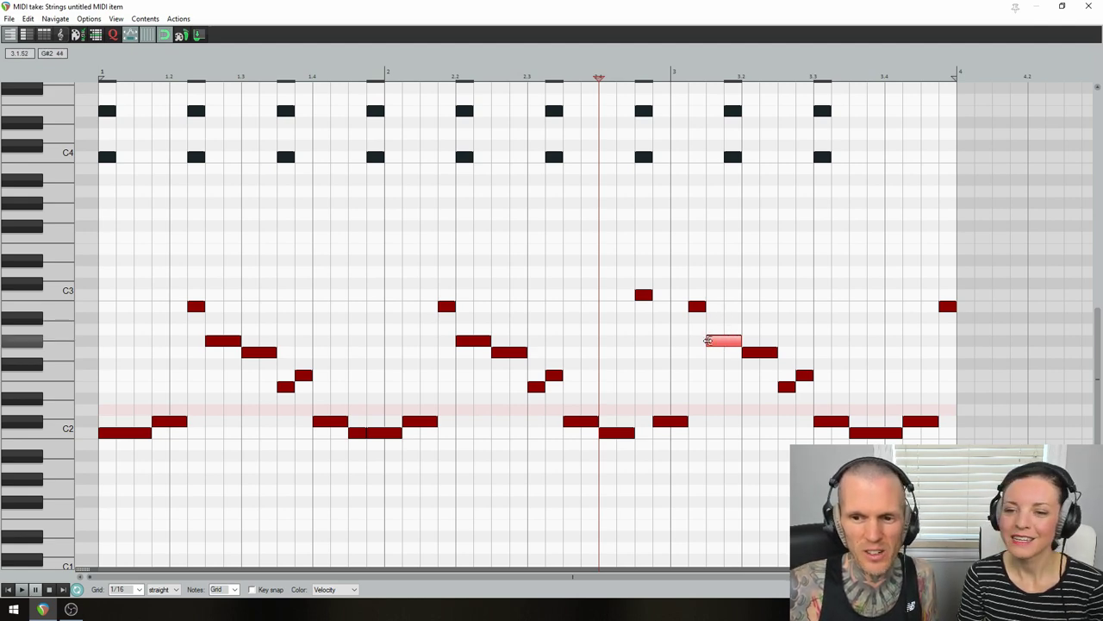
Step: Shorten the G#2 note and lengthen the B2 note at bar 3, undoing one change
drag(708, 340, 725, 339)
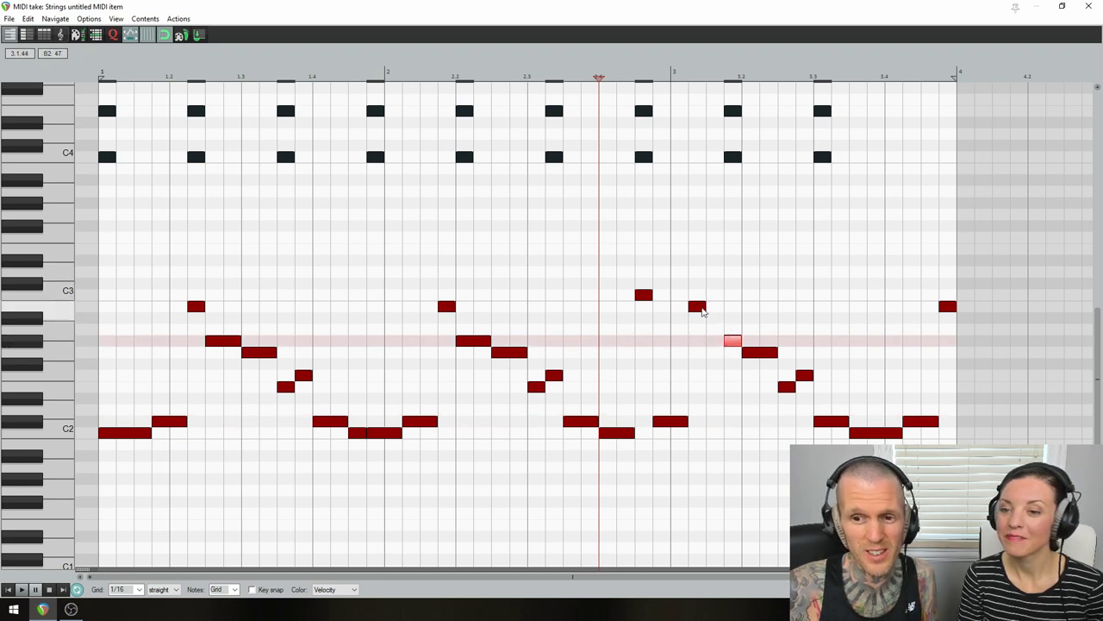
drag(705, 306, 724, 307)
click(703, 308)
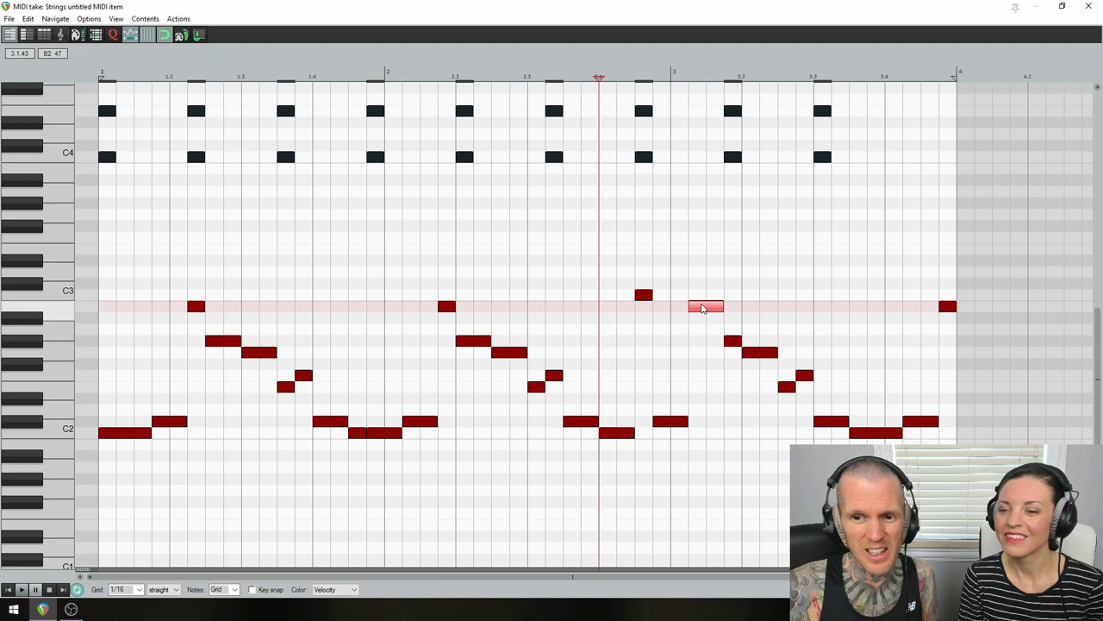
click(730, 342)
key(ctrl+z)
click(731, 341)
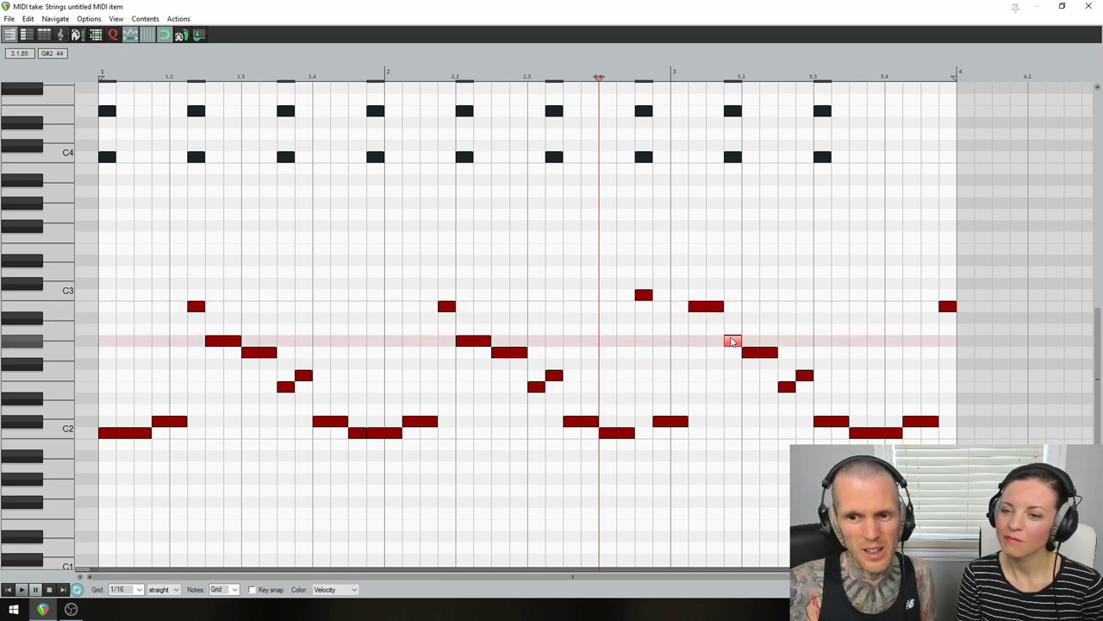
click(713, 307)
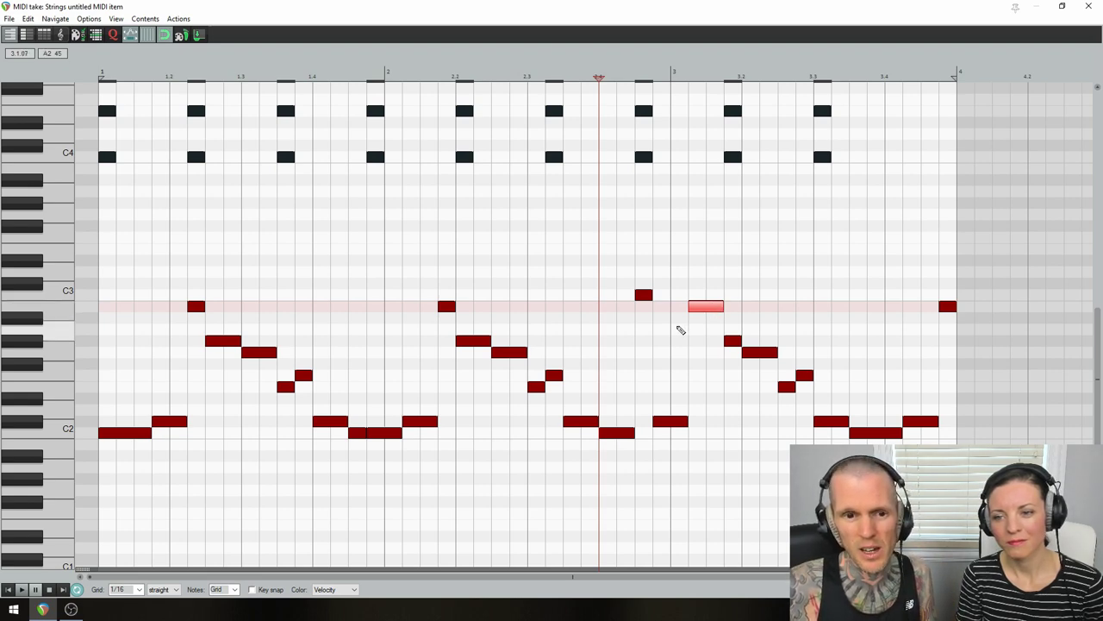
Step: Compare the B2 notes in bars 1–3, then play from near beat 2.4
click(196, 308)
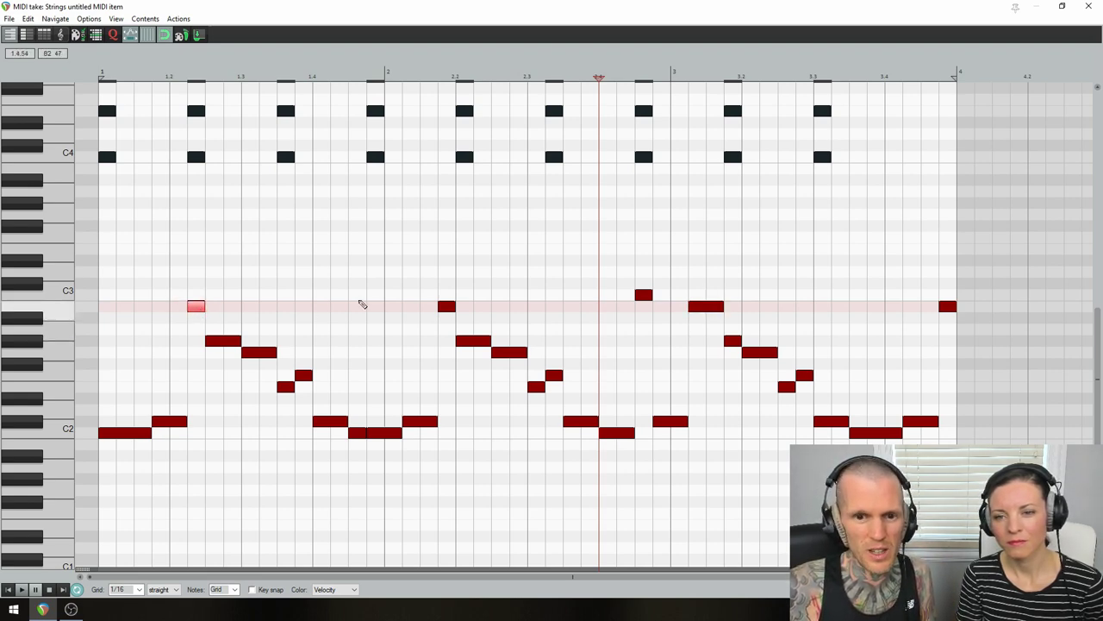
click(446, 307)
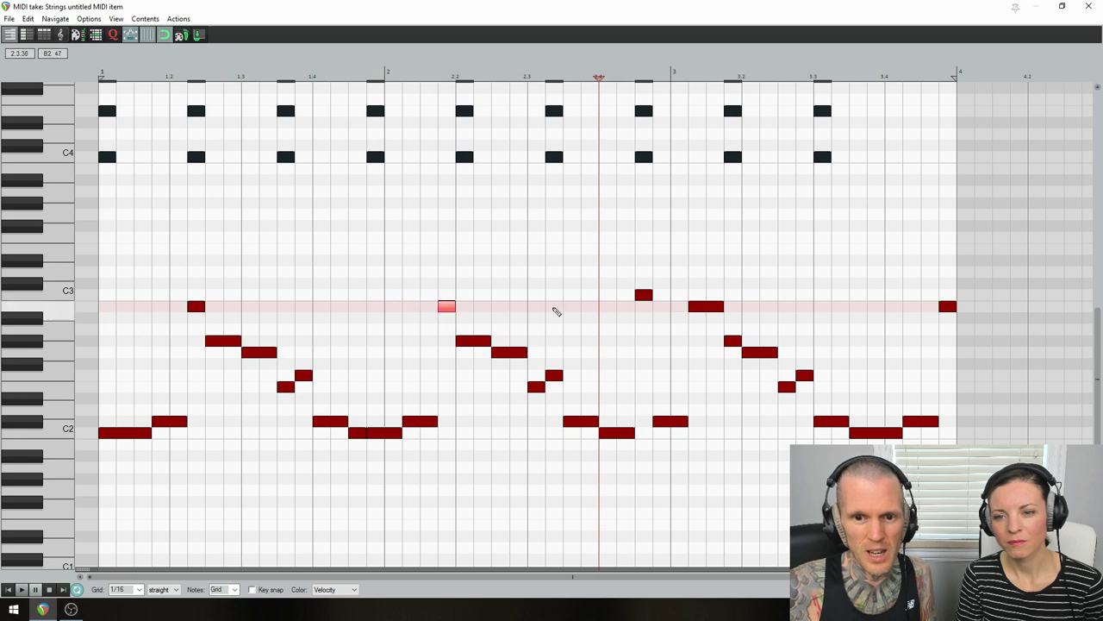
click(700, 306)
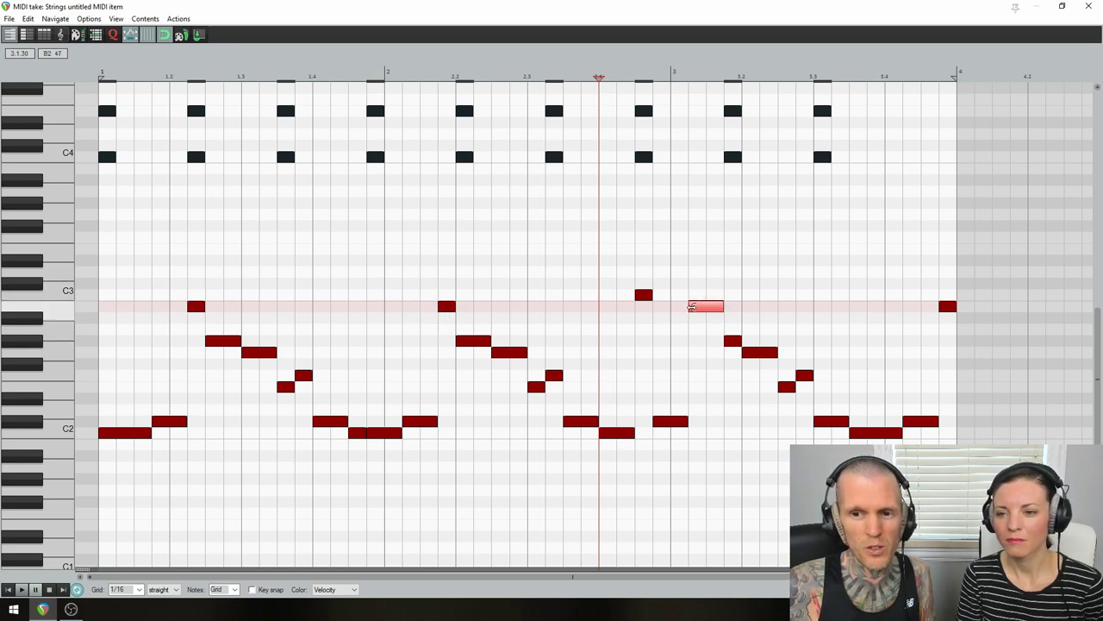
click(689, 296)
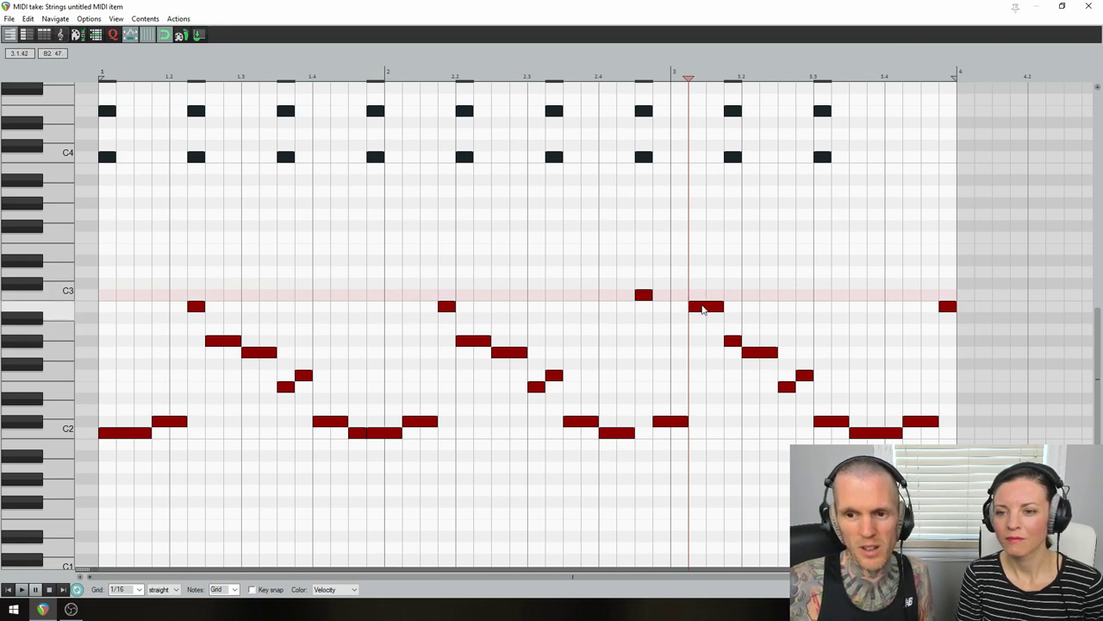
click(708, 308)
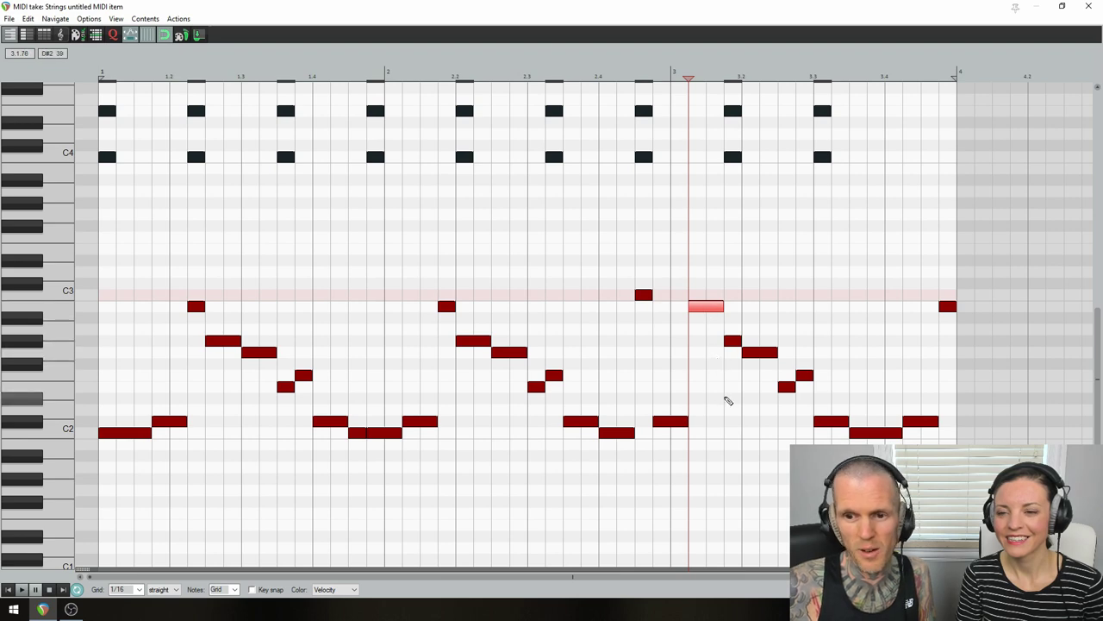
click(606, 407)
key(space)
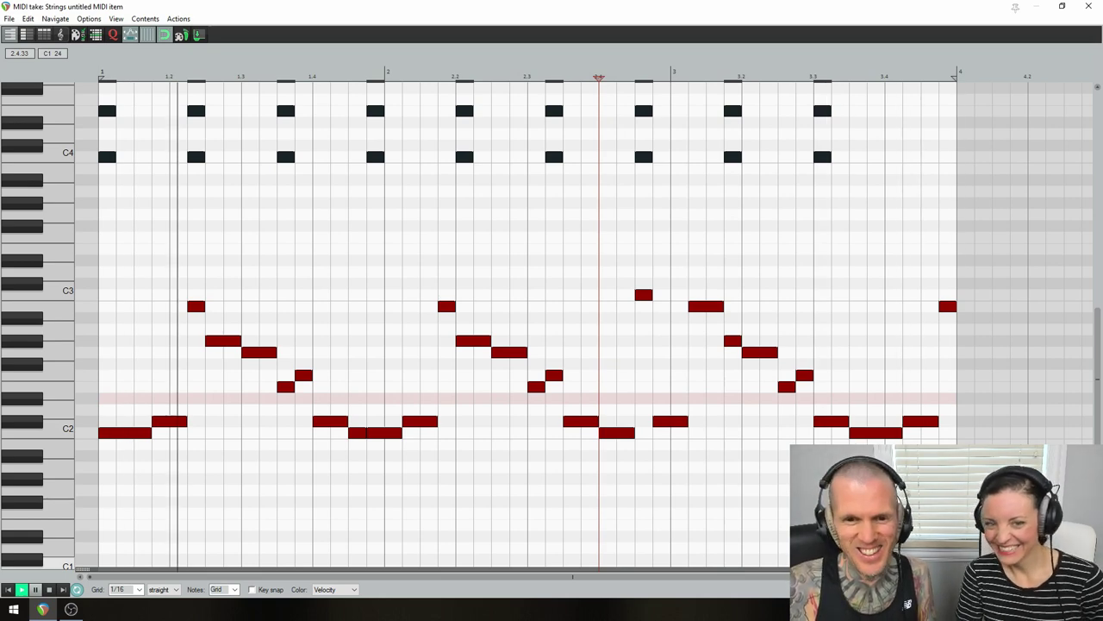
key(space)
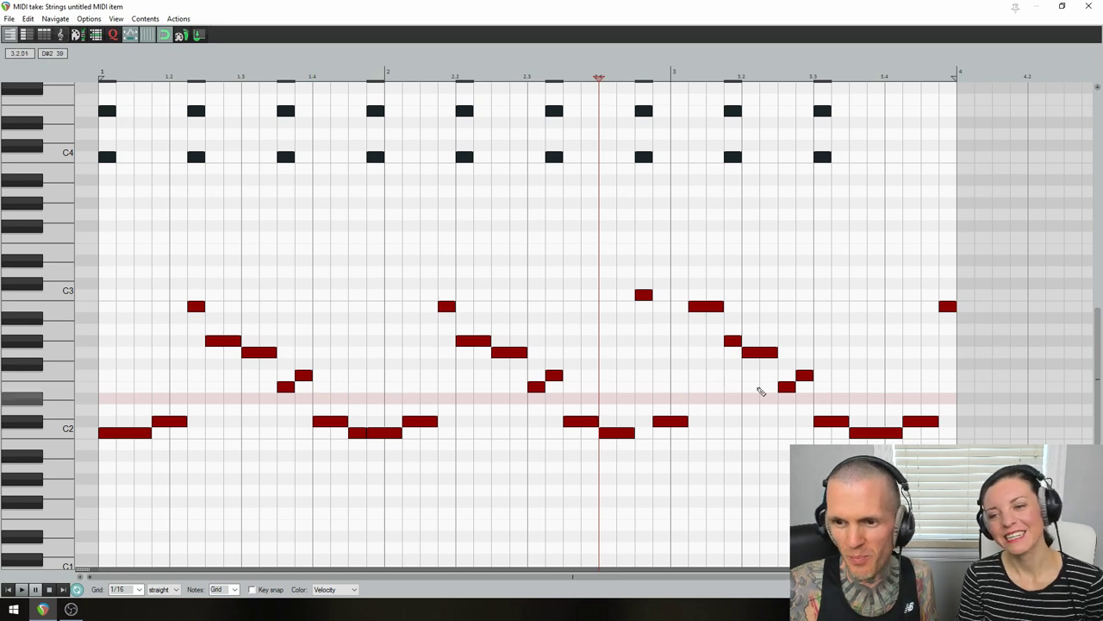
click(876, 433)
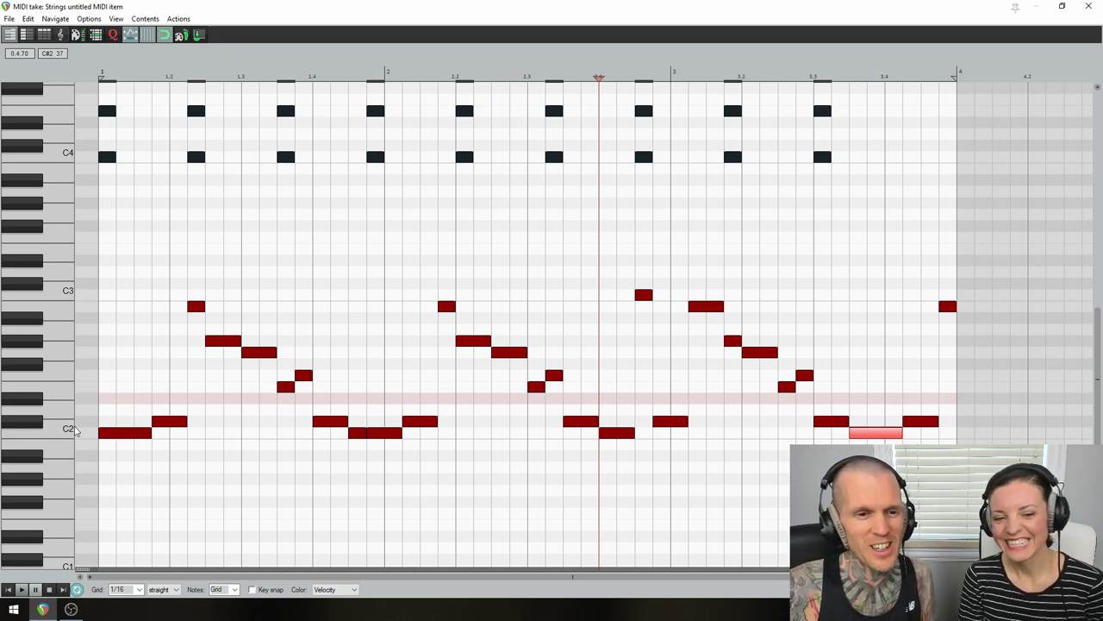
click(115, 429)
click(107, 433)
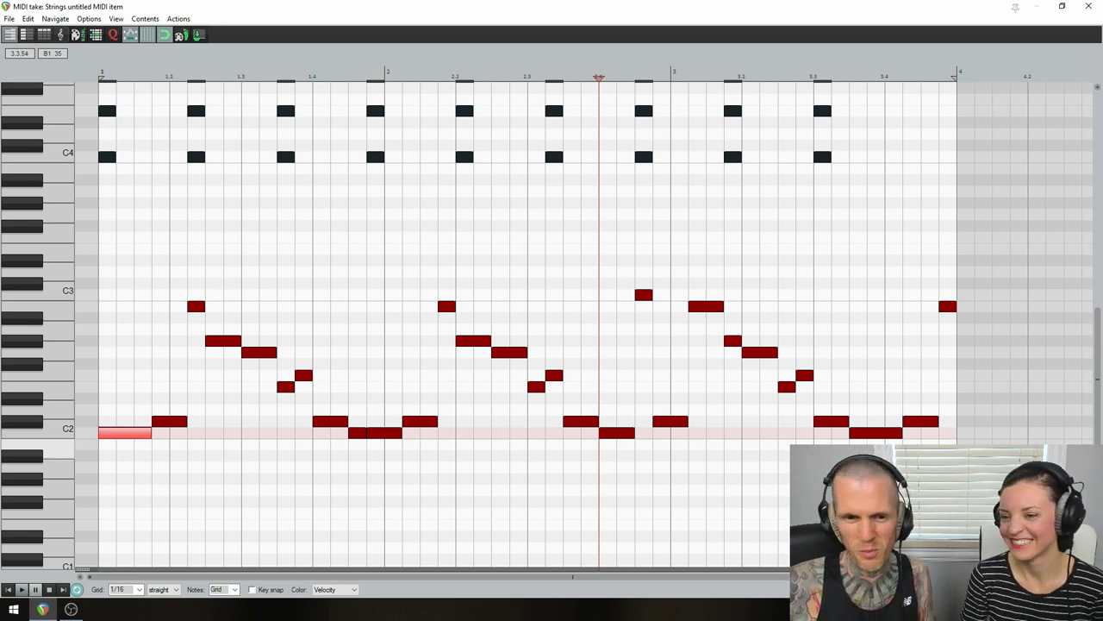
click(866, 434)
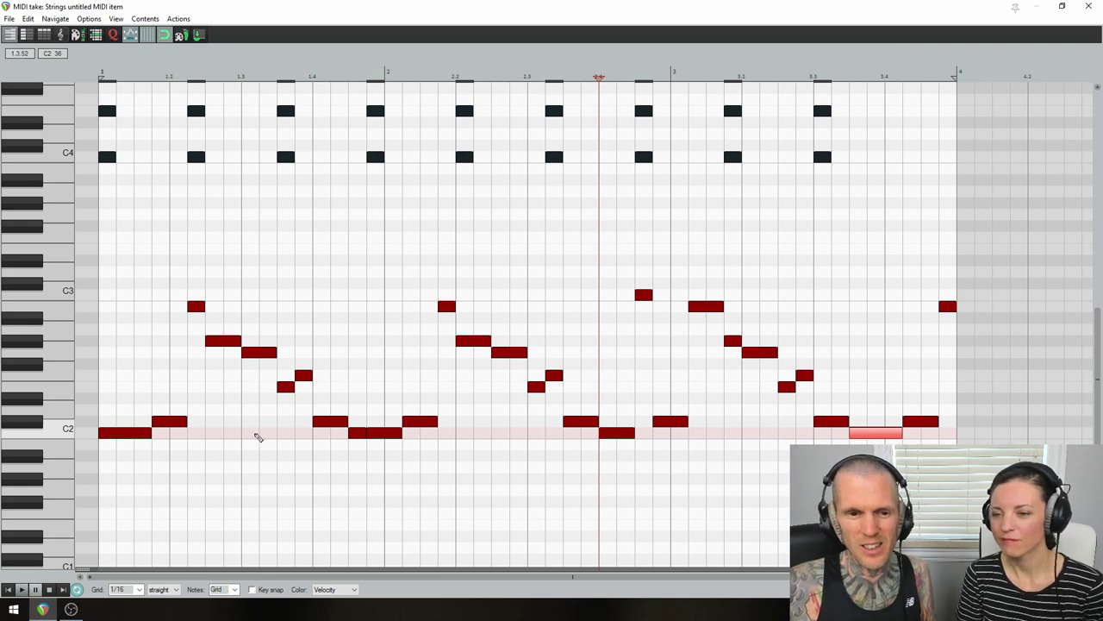
click(118, 434)
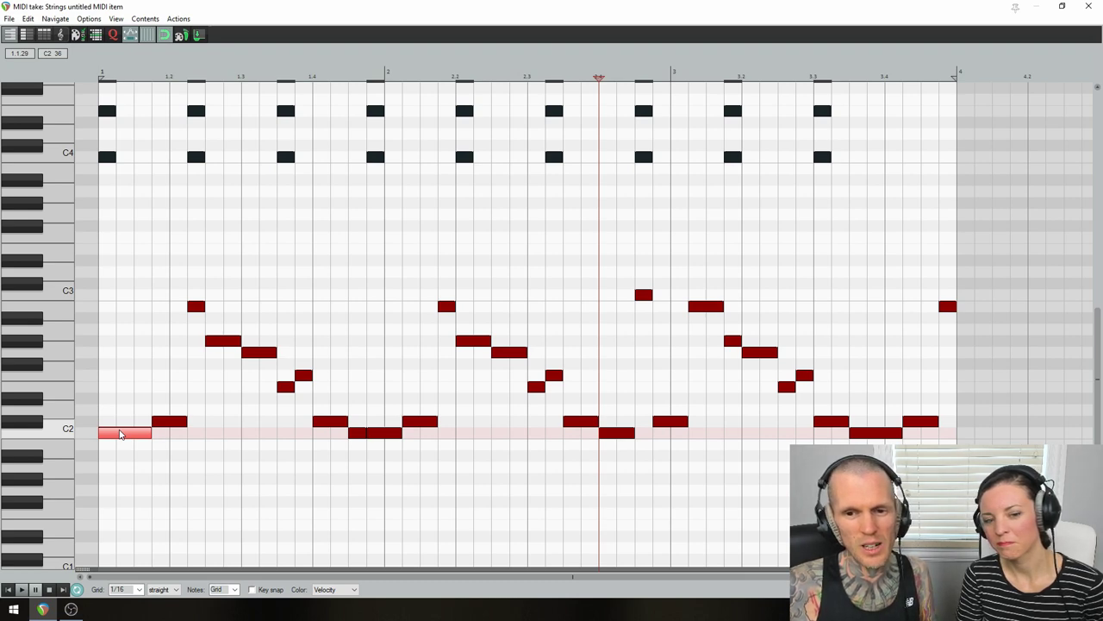
Step: Raise the late bar 3 C2 note to C3 and the following C#2 to C#3
click(866, 433)
drag(862, 431, 862, 296)
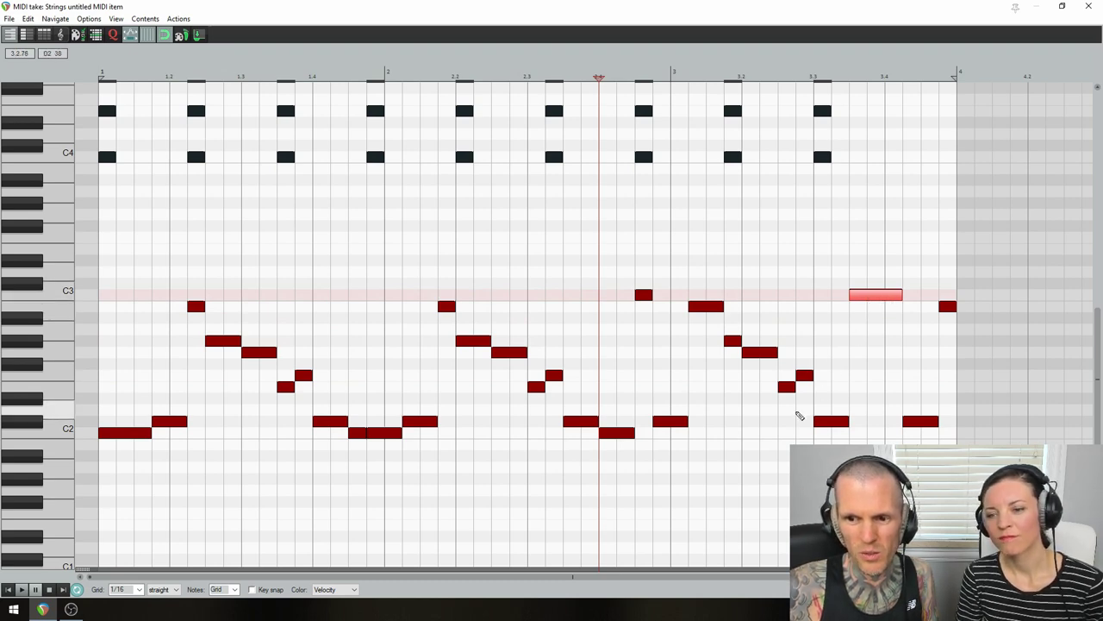
key(space)
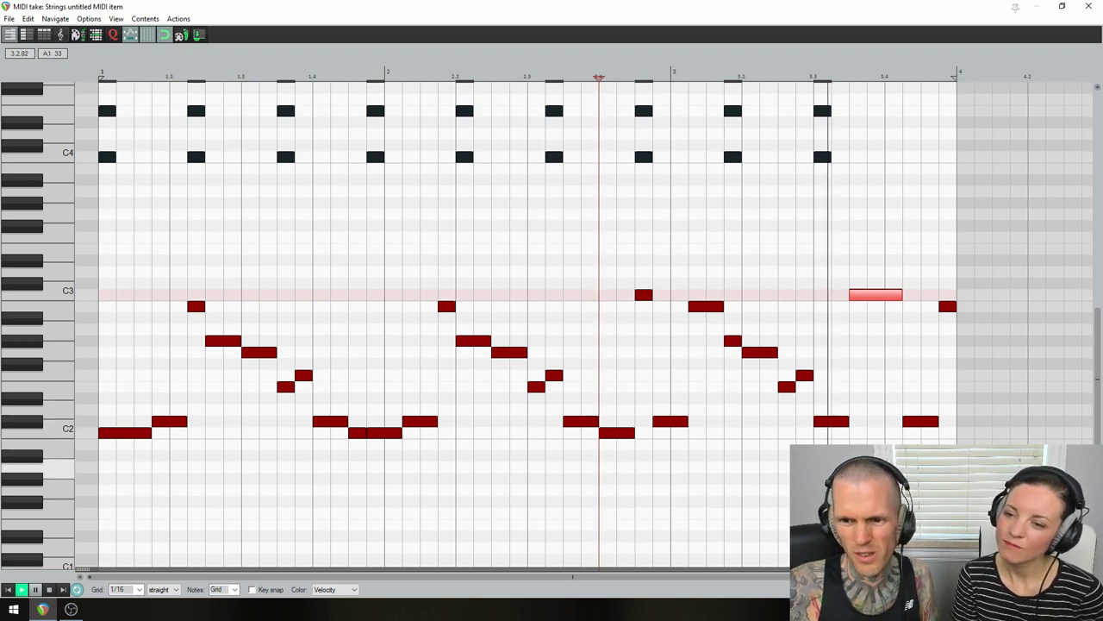
key(space)
drag(915, 424, 919, 286)
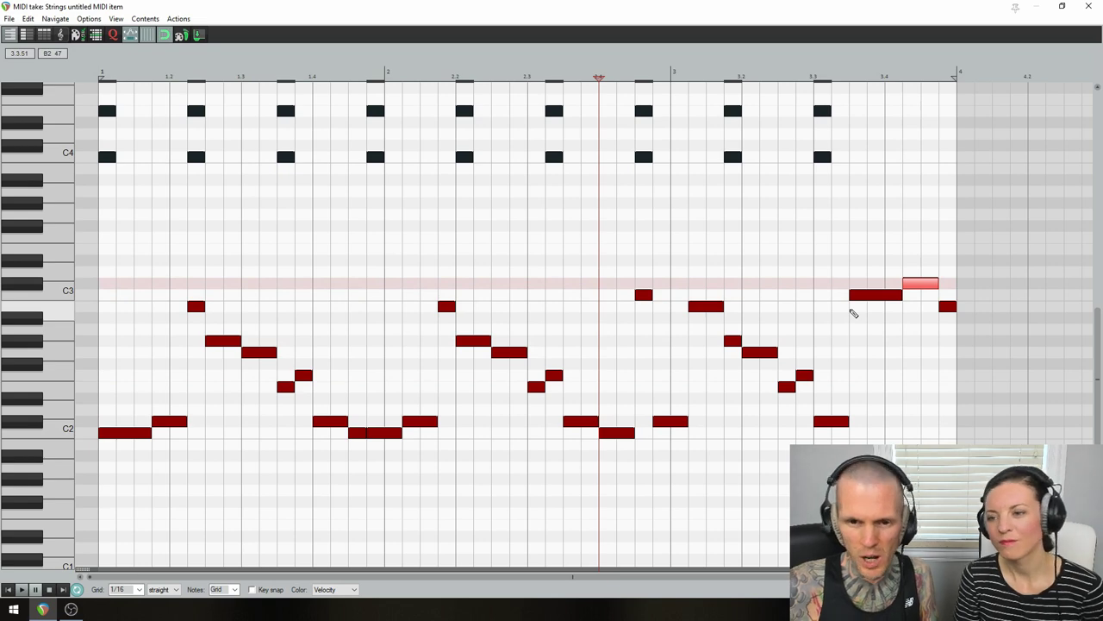
click(852, 312)
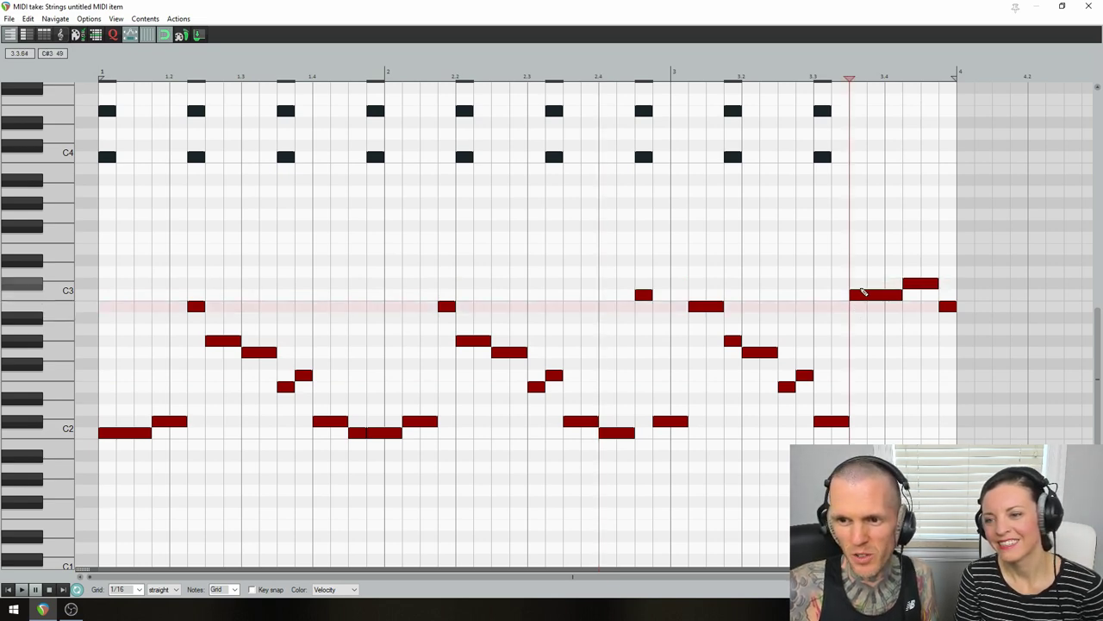
click(872, 284)
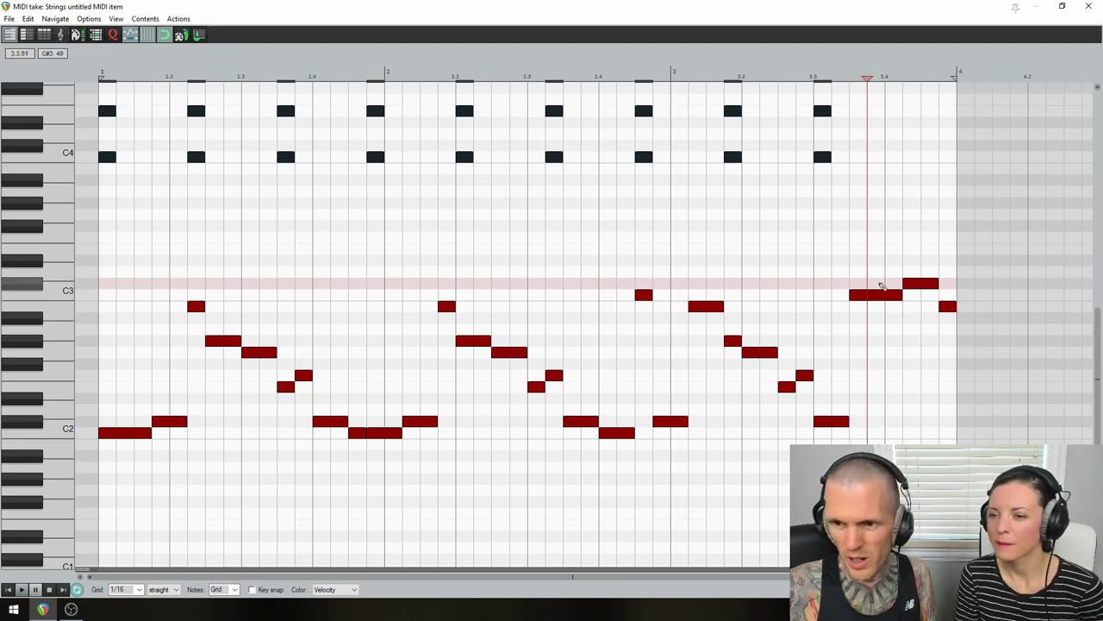
Step: Shorten the three C3 notes late in bar 3 to 1/32 staccato hits and audition them
click(886, 298)
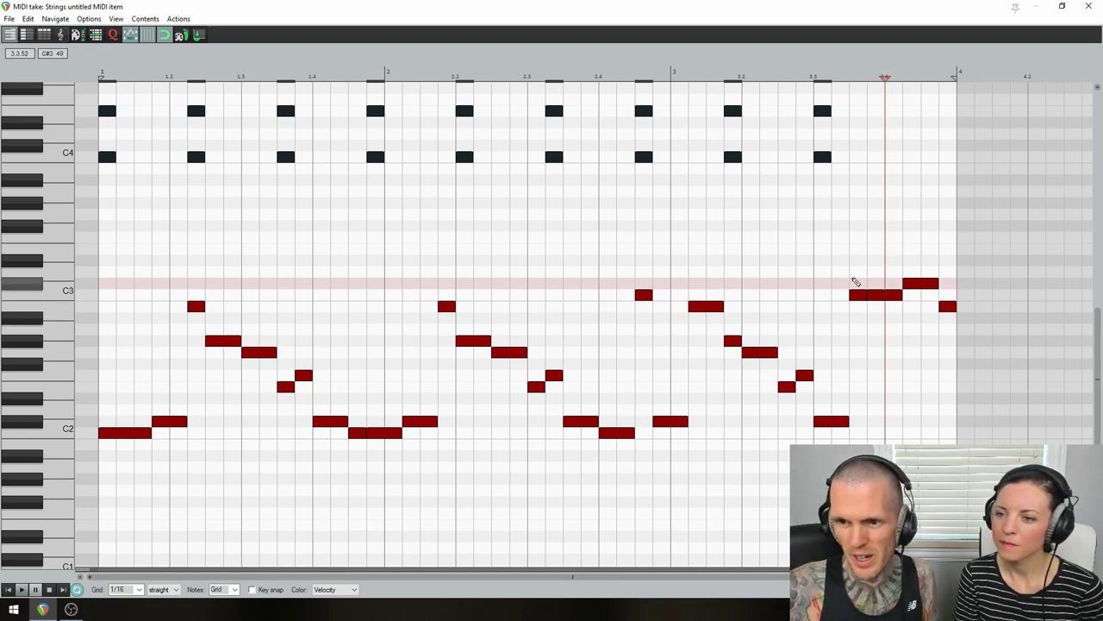
drag(862, 285, 888, 313)
click(127, 589)
click(130, 527)
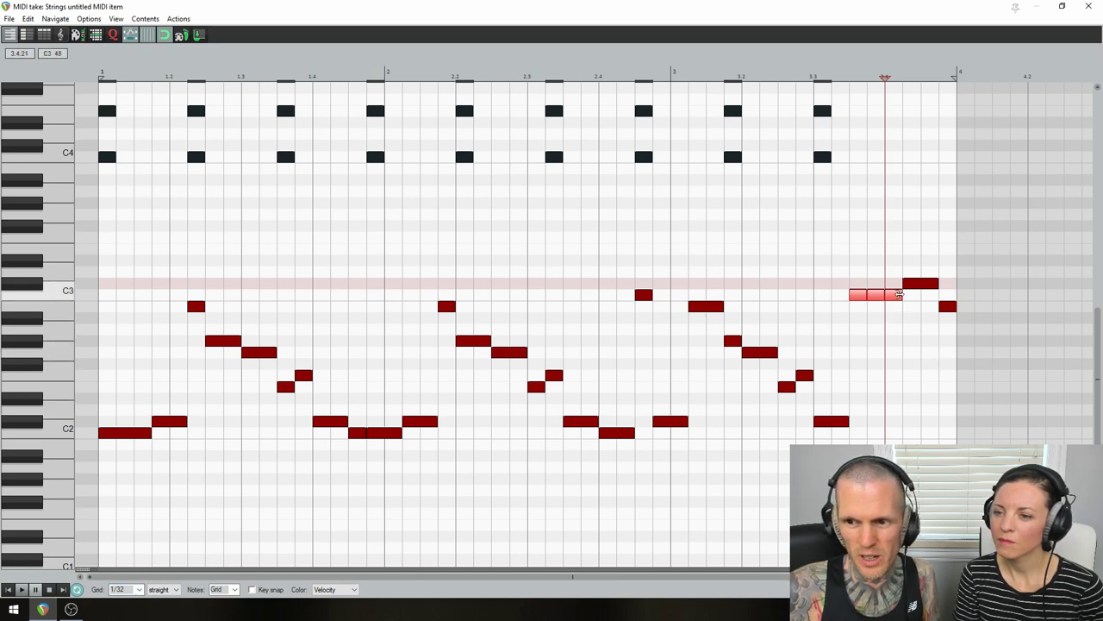
drag(899, 294, 894, 294)
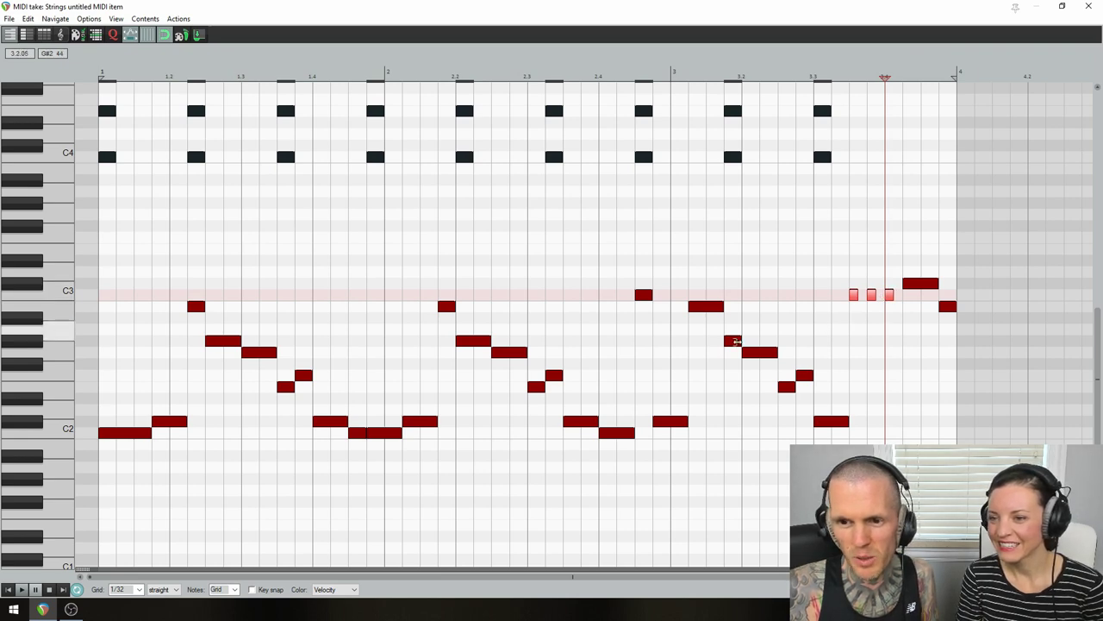
click(602, 444)
key(space)
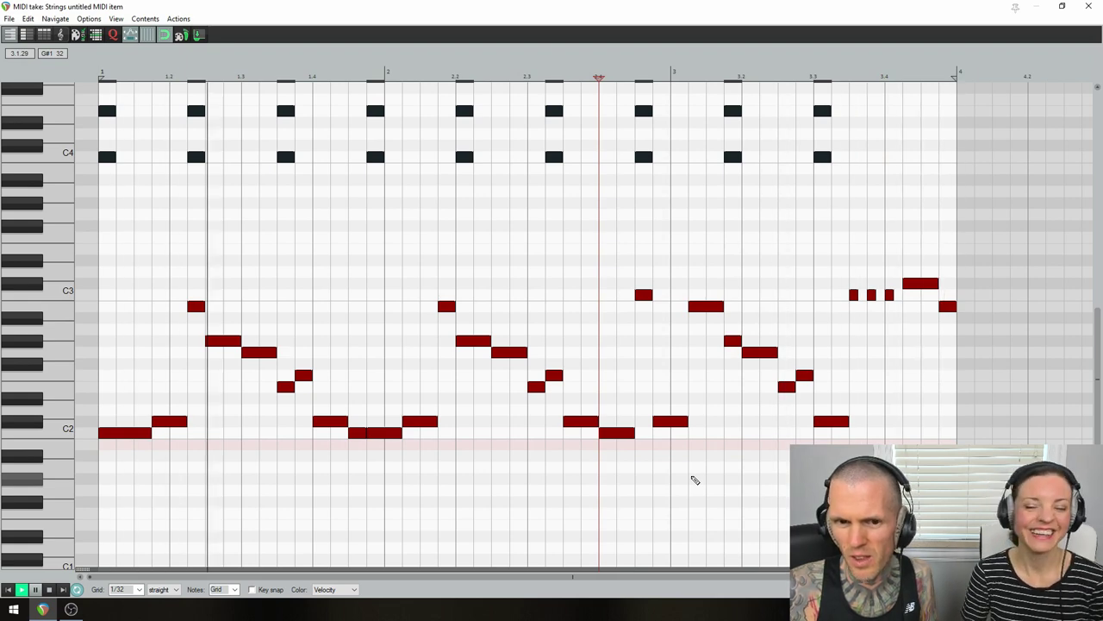
key(space)
key(space)
key(space)
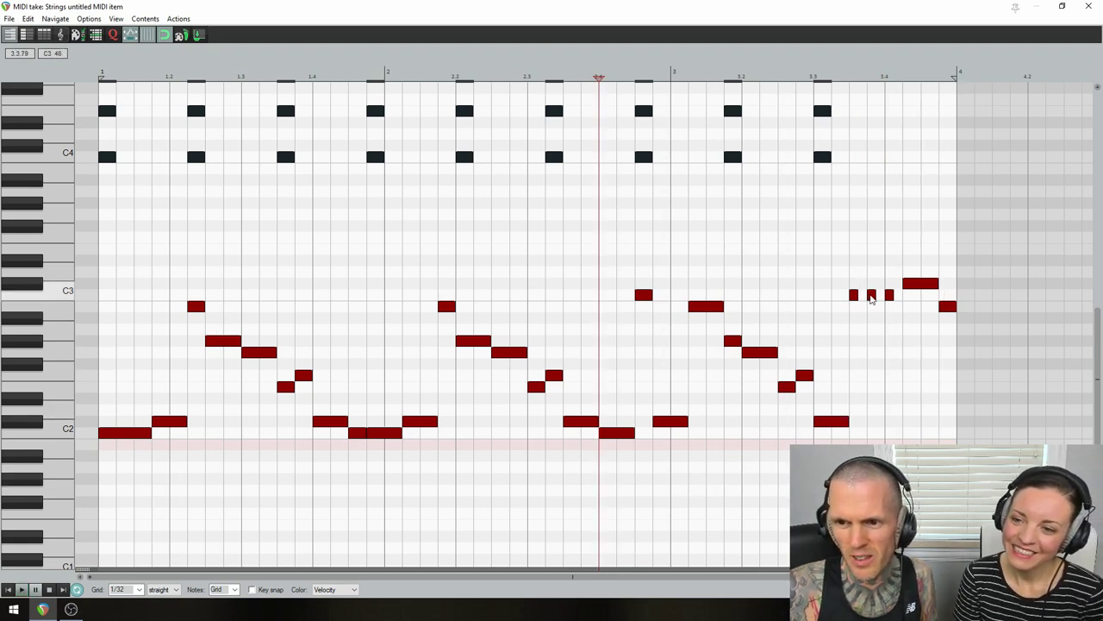
Step: Drop the middle short C3 hit to C2 and audition the turnaround from beat 3.3
drag(871, 298, 873, 435)
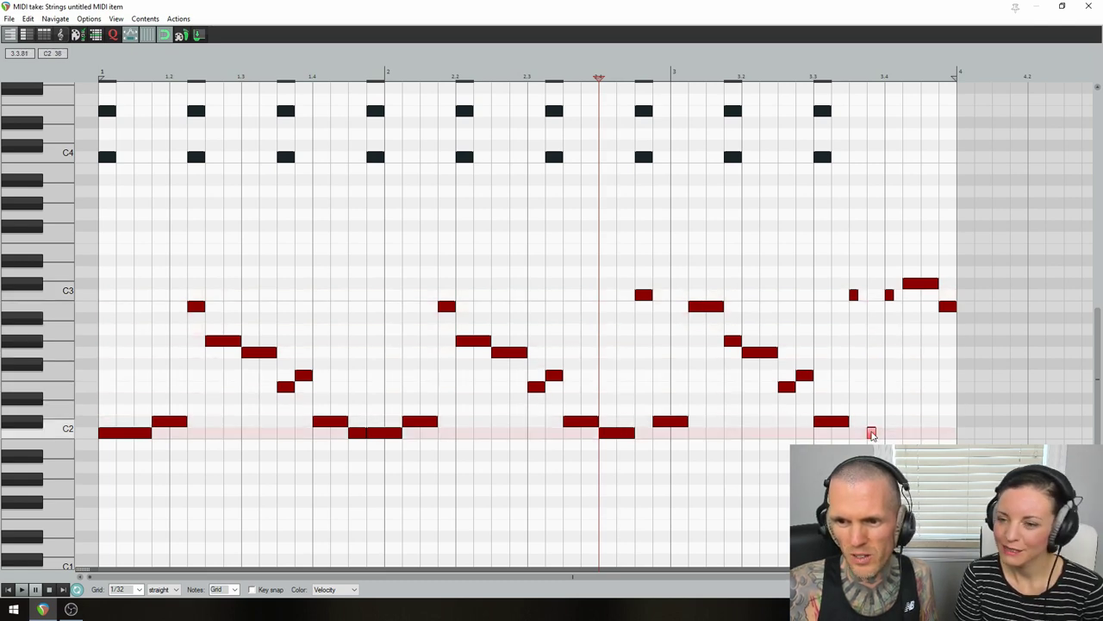
key(space)
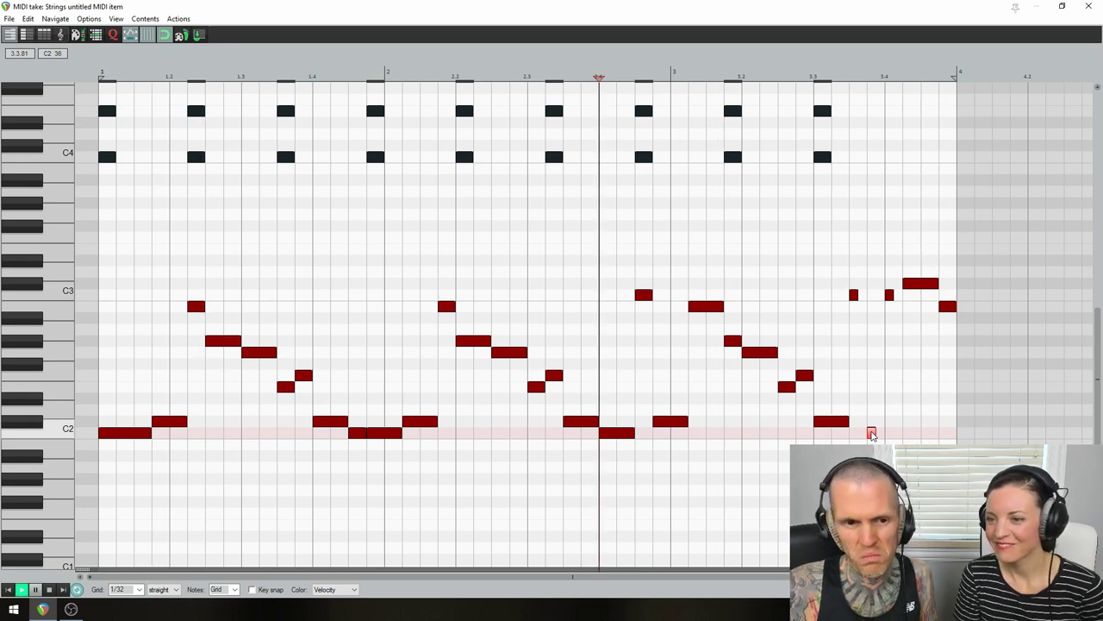
click(921, 296)
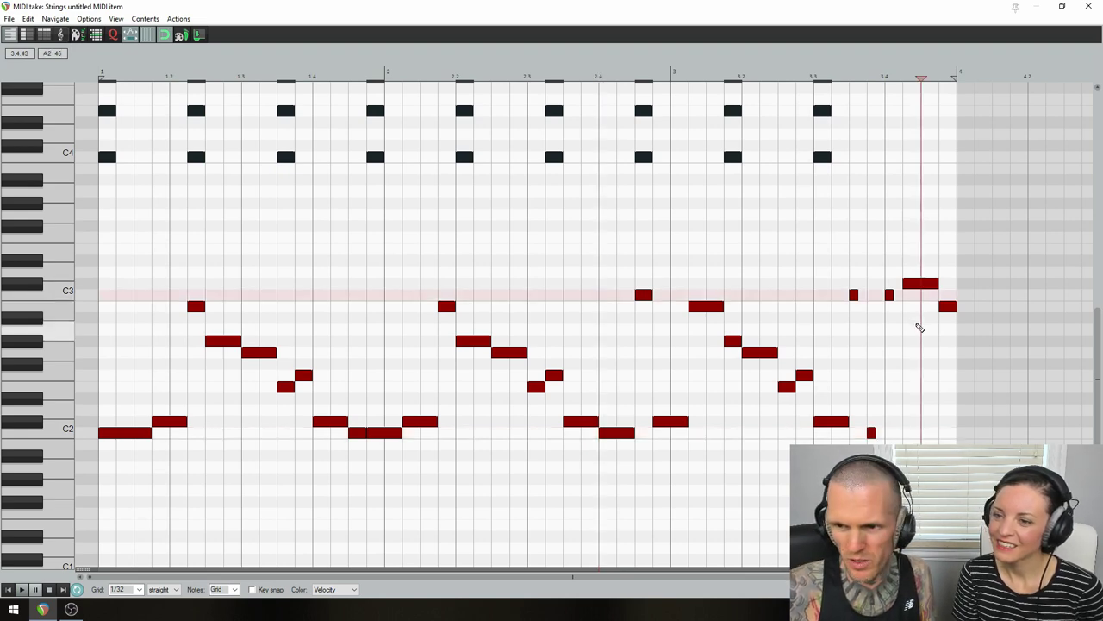
click(824, 410)
key(space)
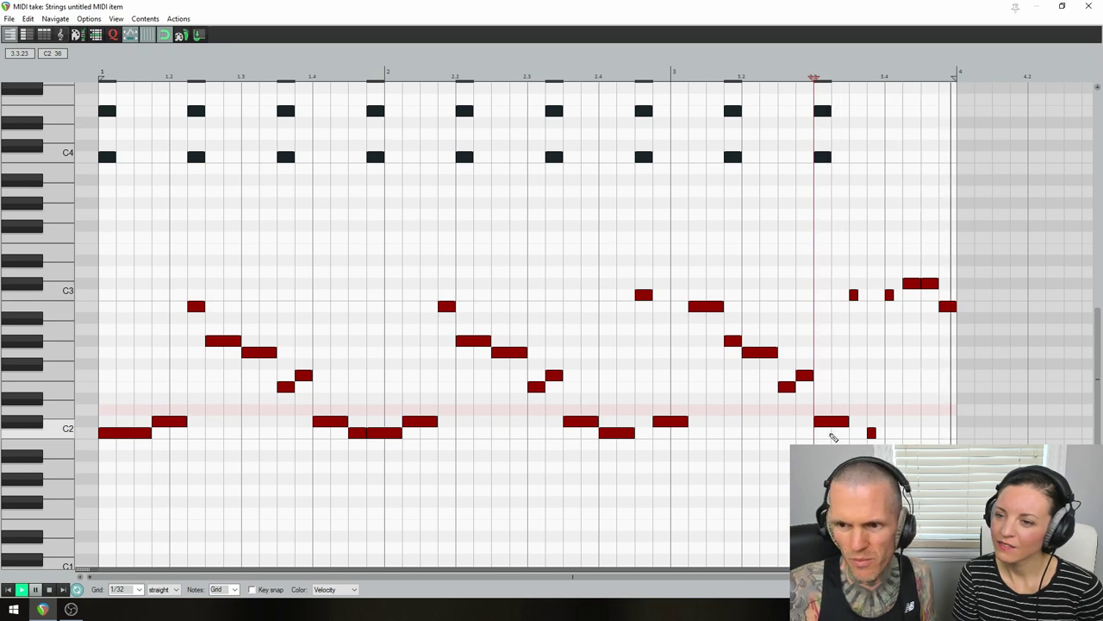
key(space)
Step: Drop the C#3 note at the end of bar 3 to C#2 and replay the turnaround
click(911, 284)
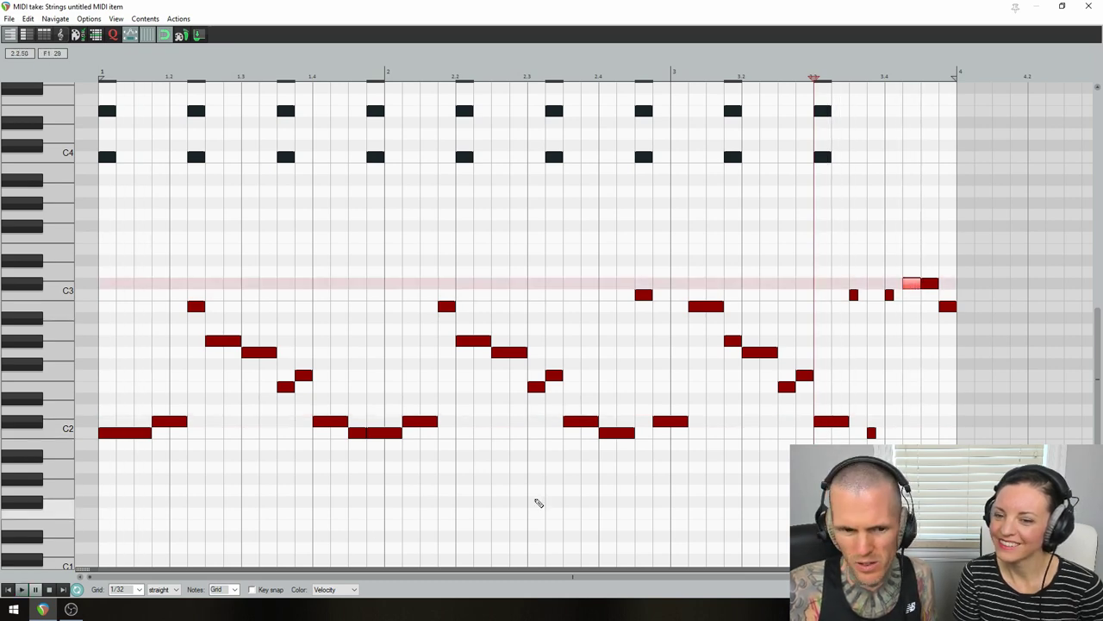
key(space)
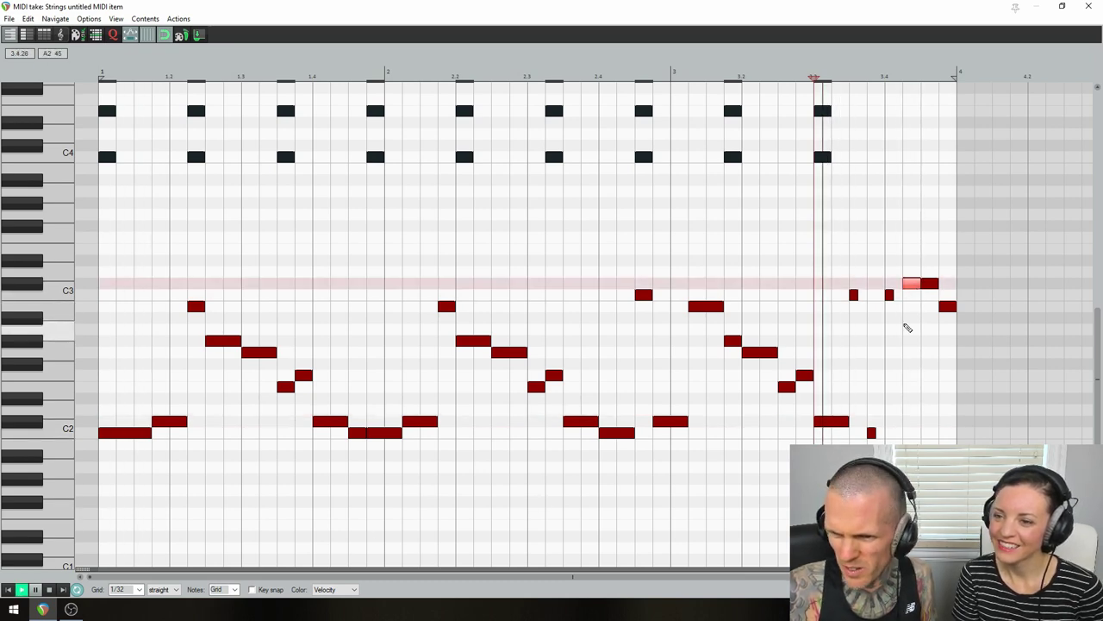
key(space)
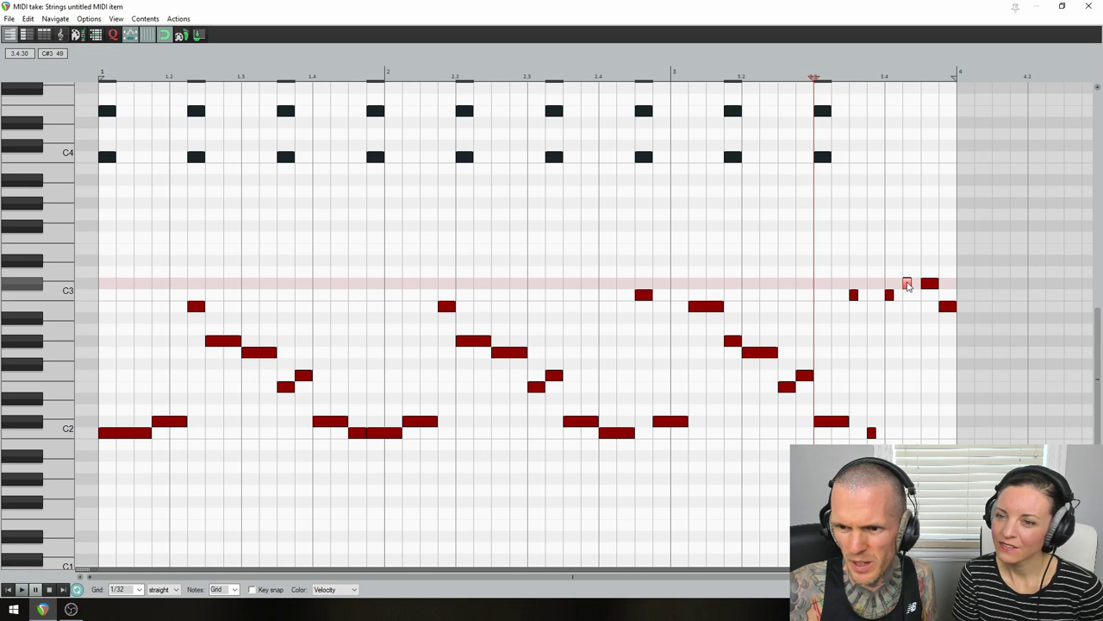
drag(907, 286, 909, 424)
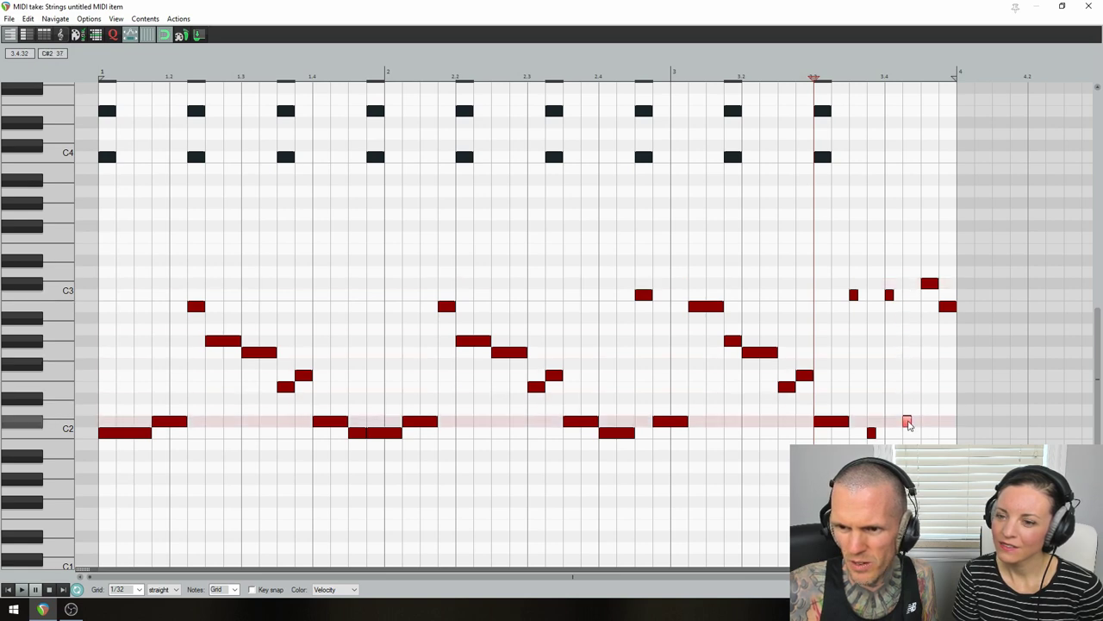
key(space)
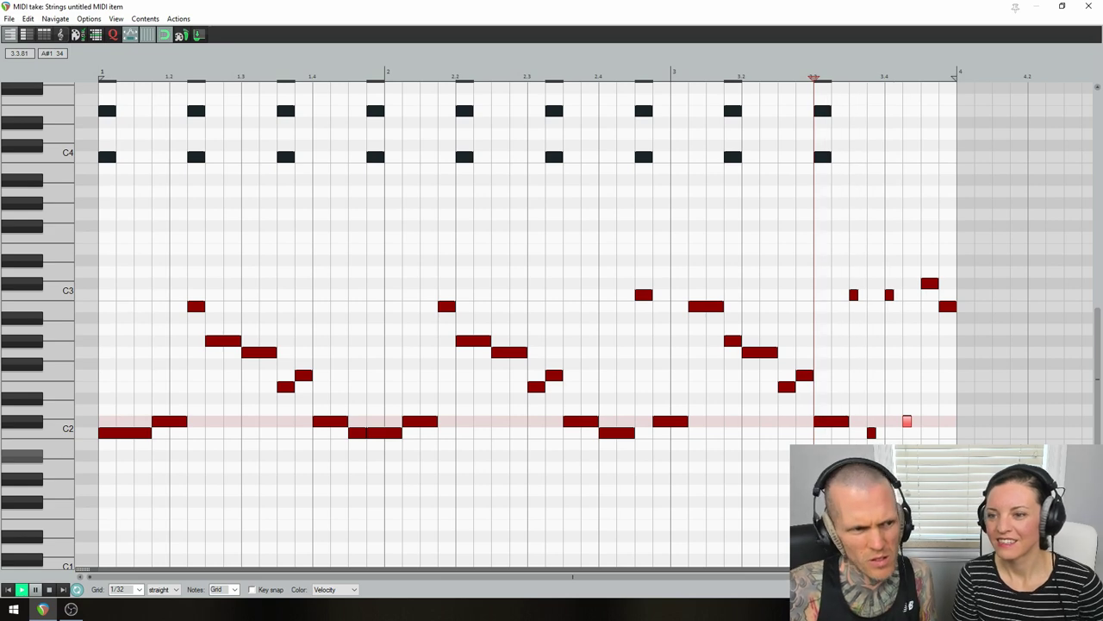
key(space)
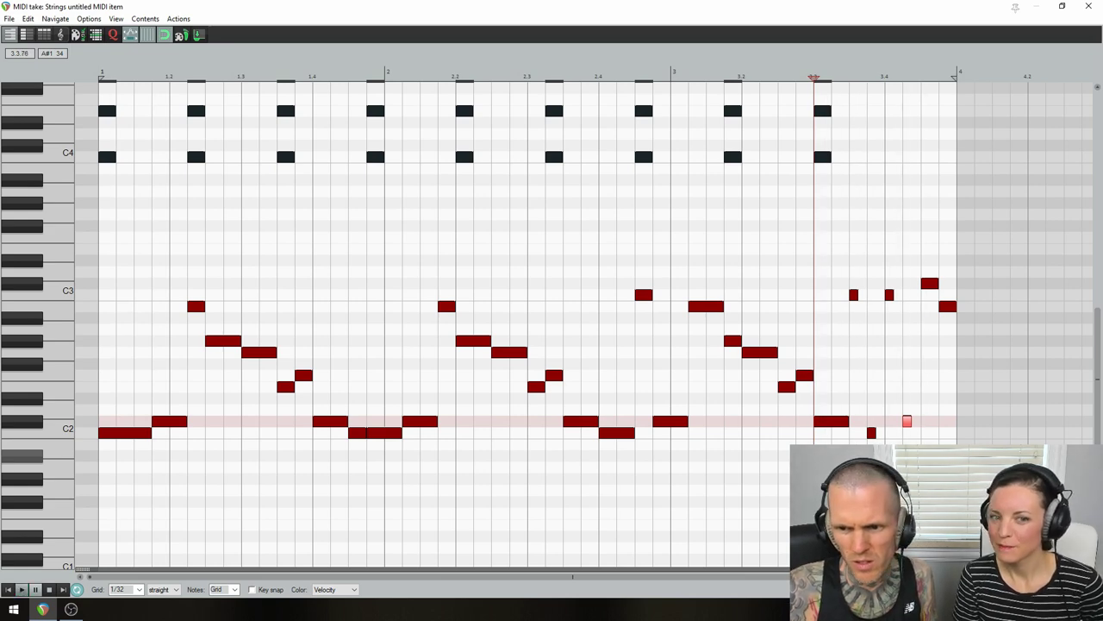
Step: Shift one short C3 hit later and drop another to C2, then audition
click(872, 433)
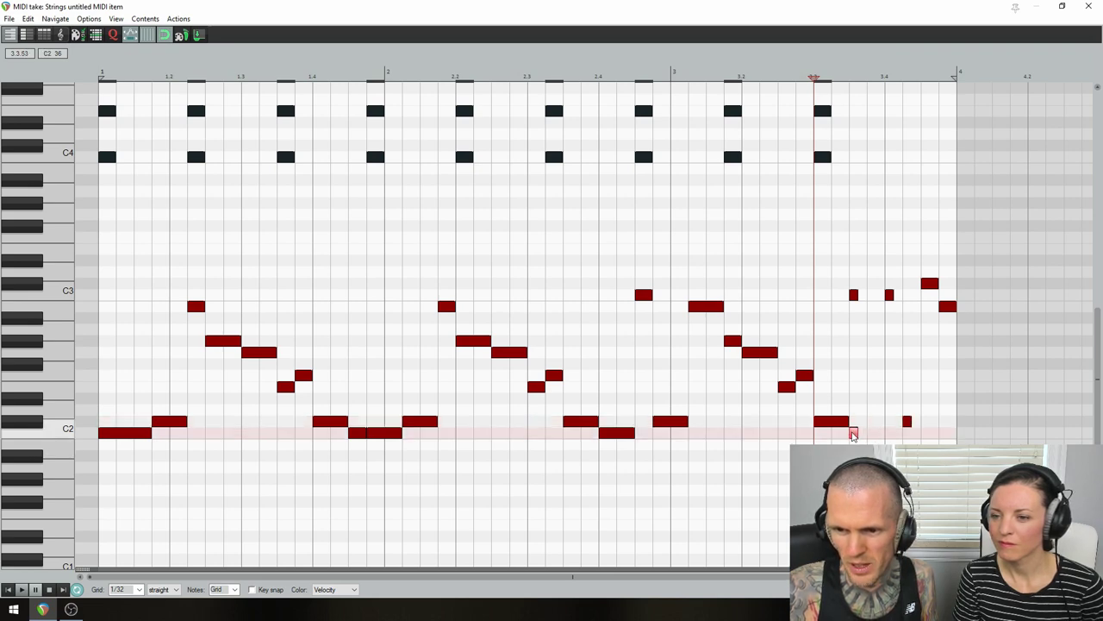
drag(854, 295, 872, 295)
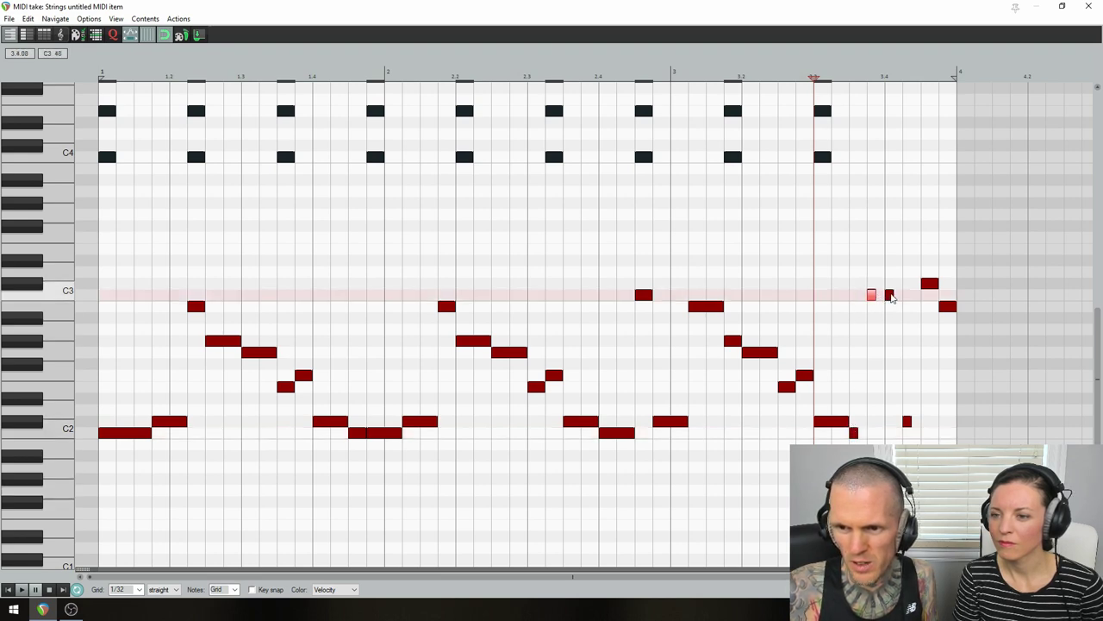
drag(893, 296, 900, 436)
click(907, 422)
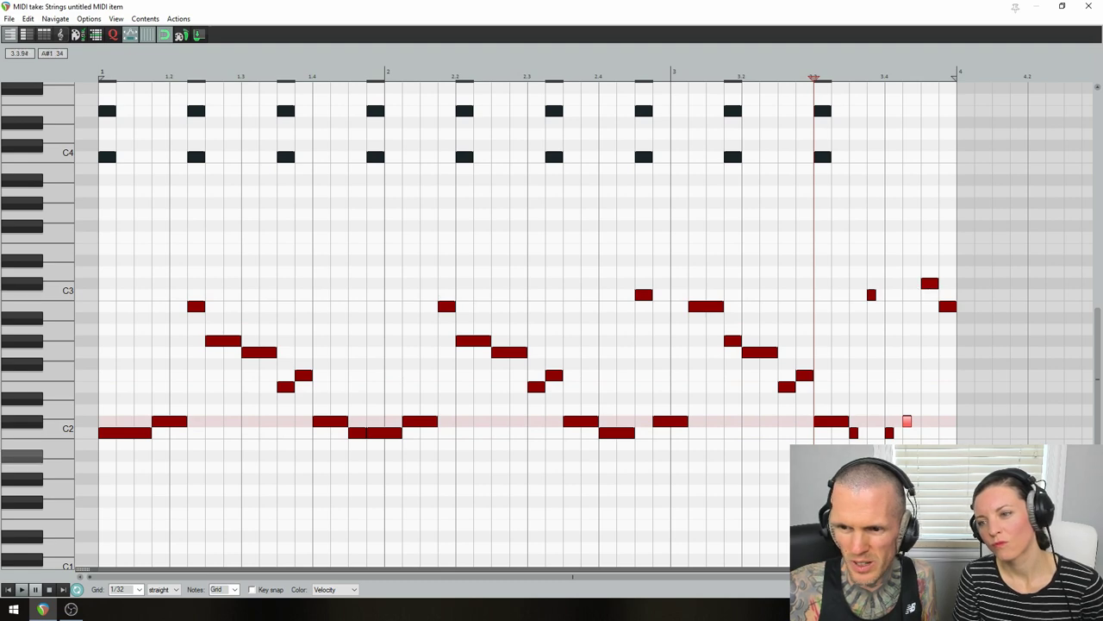
key(space)
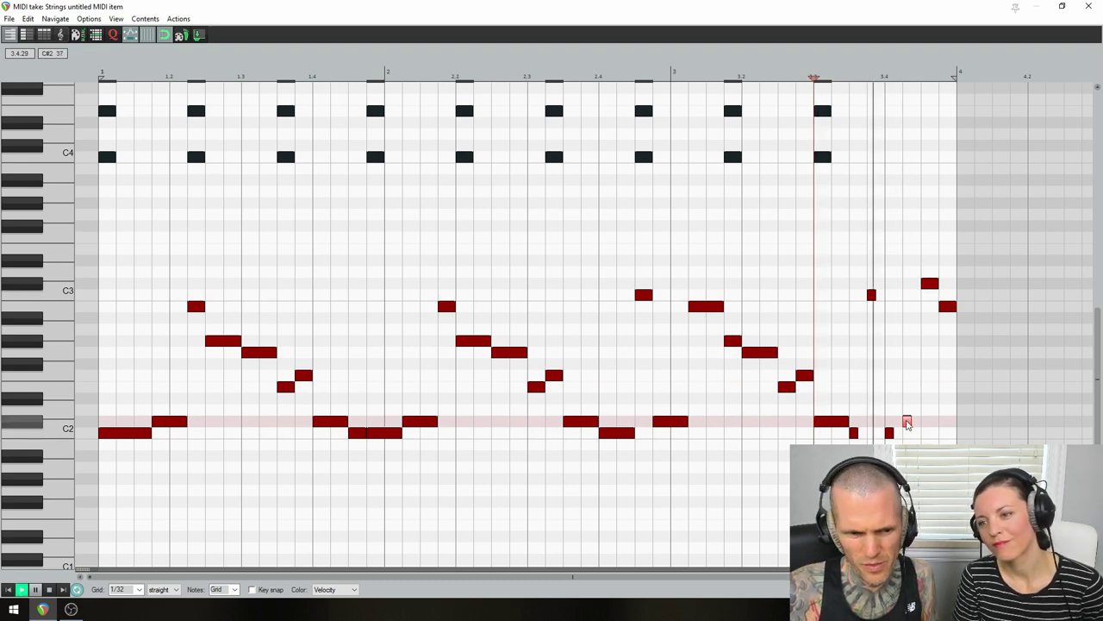
key(space)
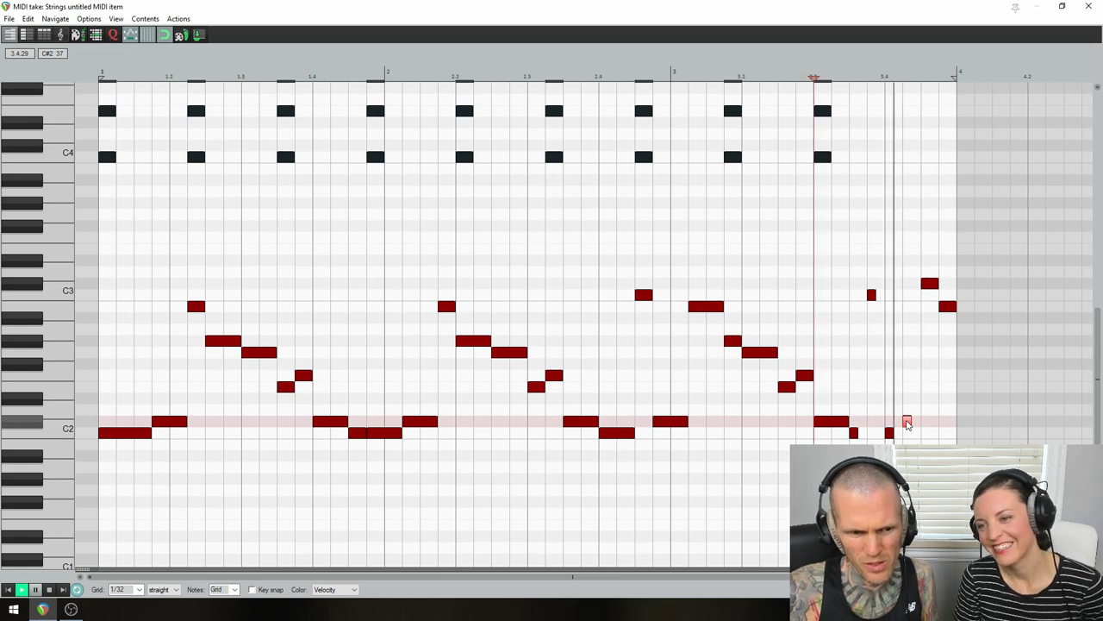
key(space)
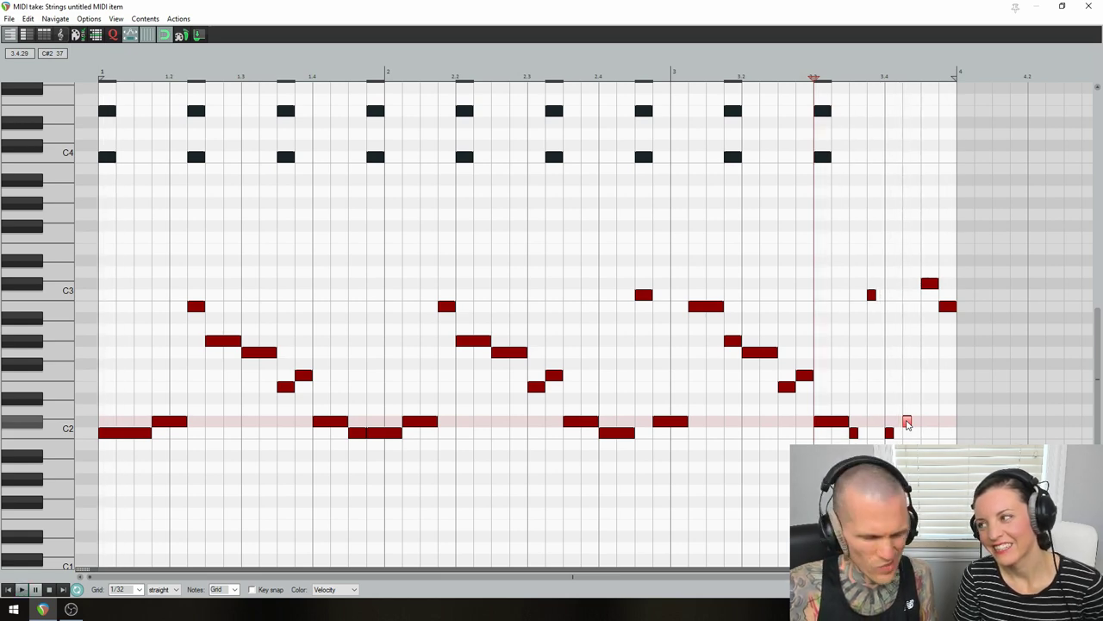
Step: Move the short C2-row note back up an octave and play from the turnaround
click(890, 431)
key(ctrl+Up)
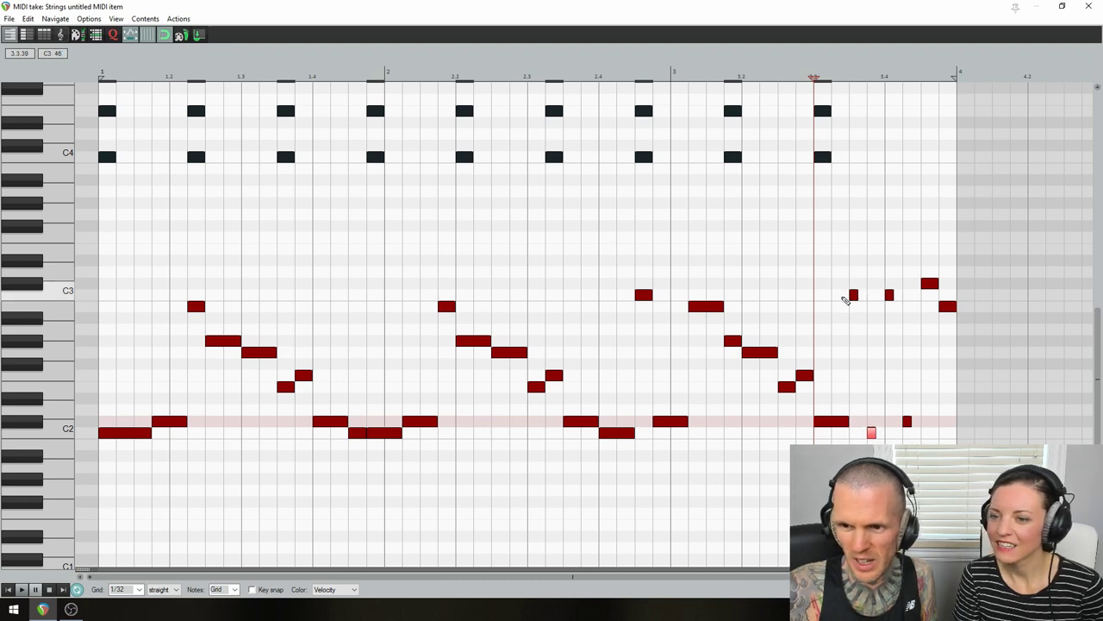
click(853, 294)
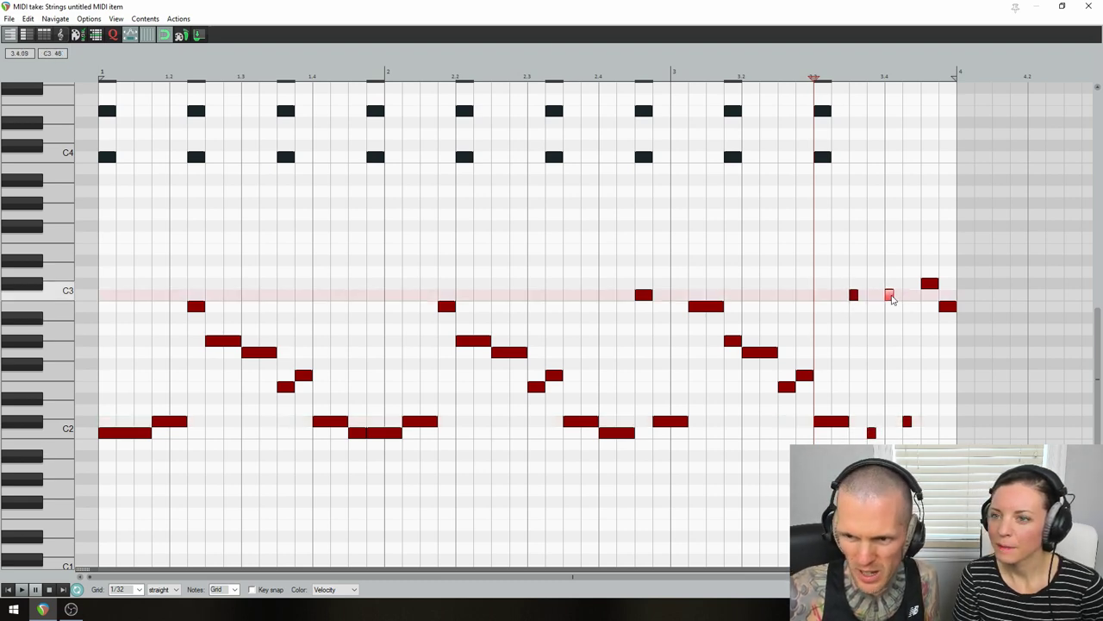
click(818, 420)
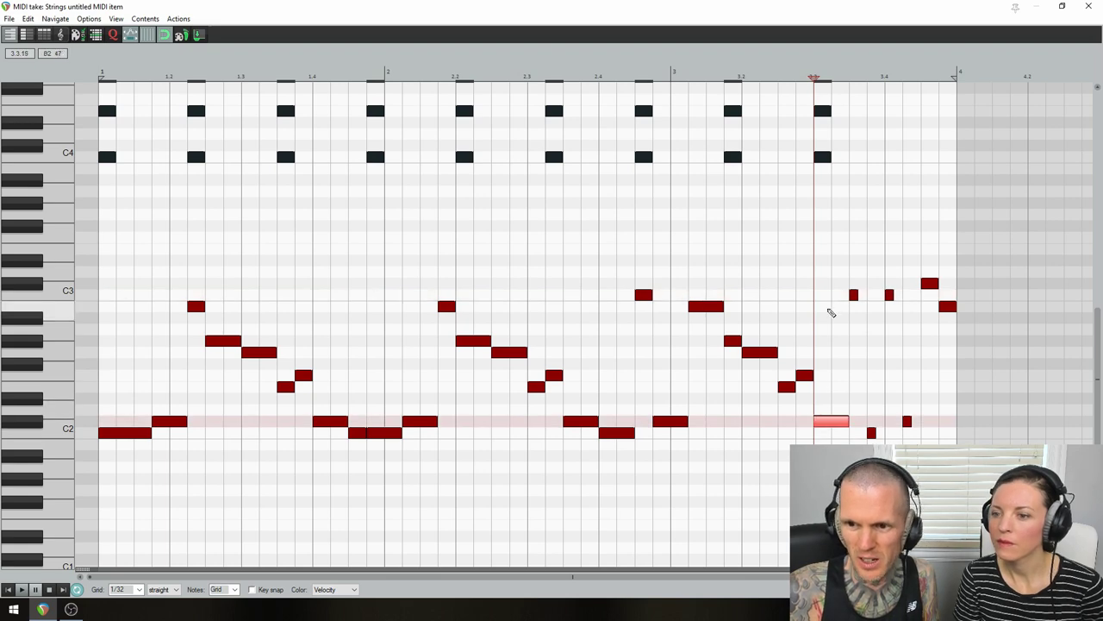
click(852, 287)
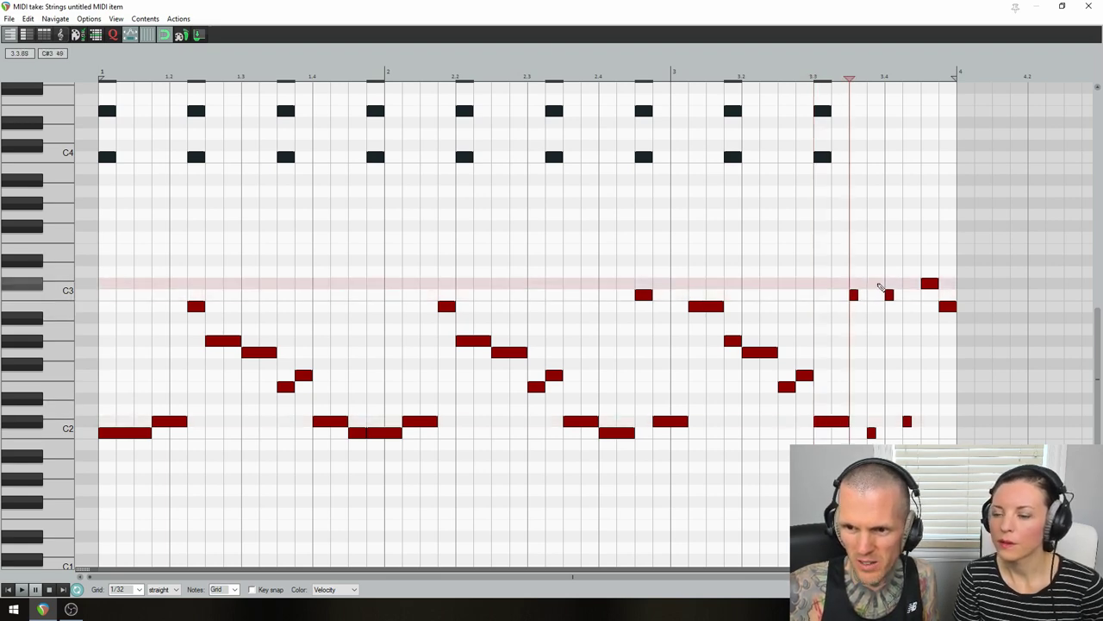
click(886, 285)
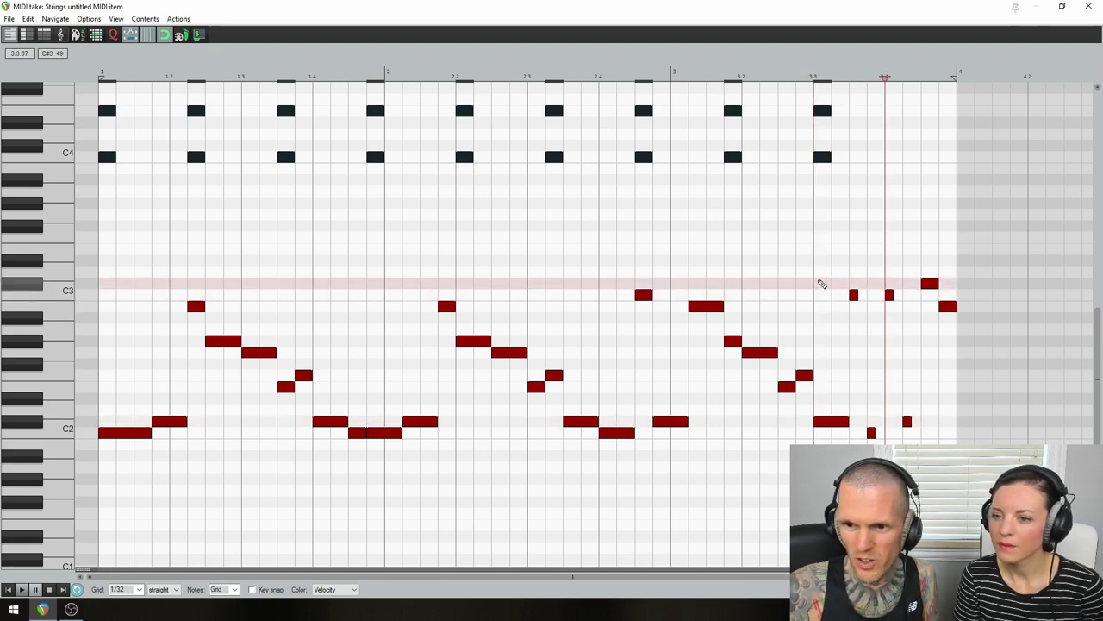
drag(822, 284, 887, 431)
click(820, 363)
key(space)
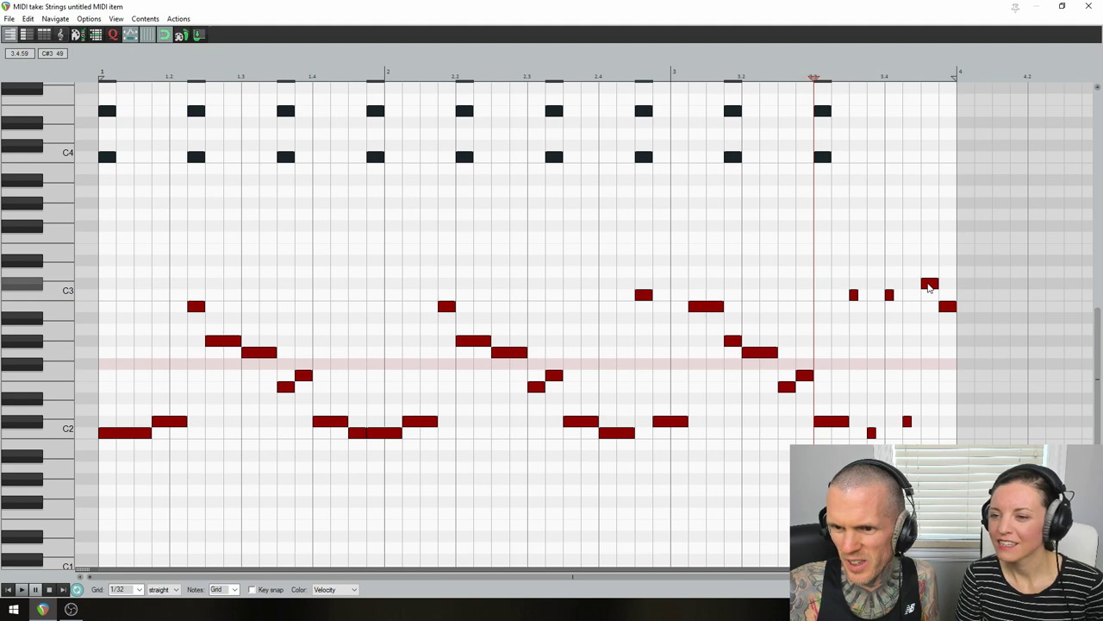
Step: Audition the bar-3 turnaround from beat 3.3 several times with the high C#3 note selected
click(929, 285)
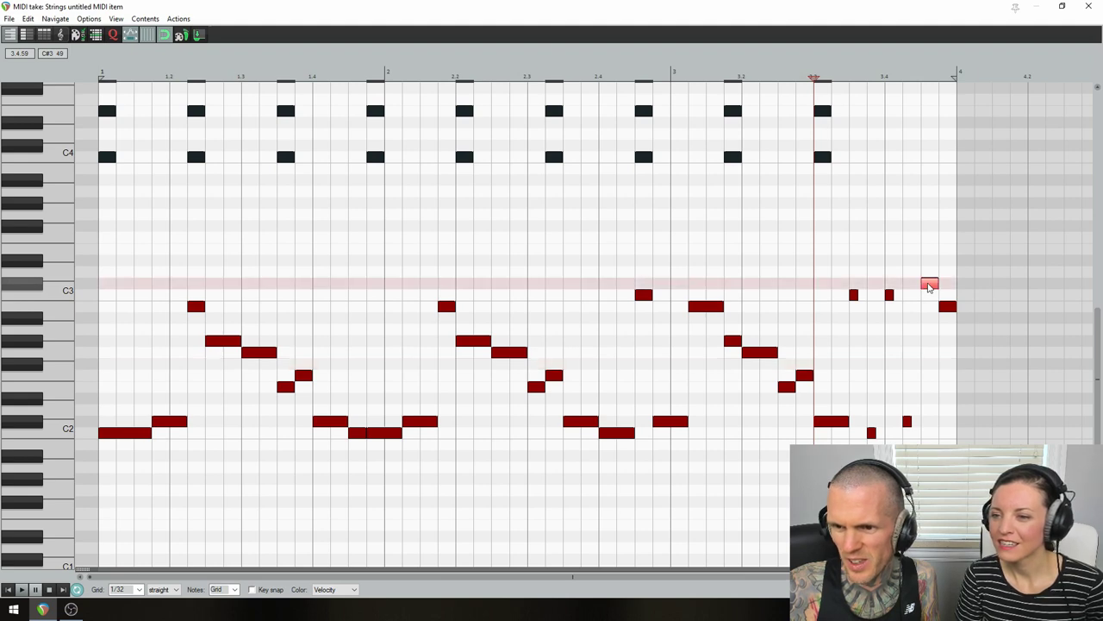
key(space)
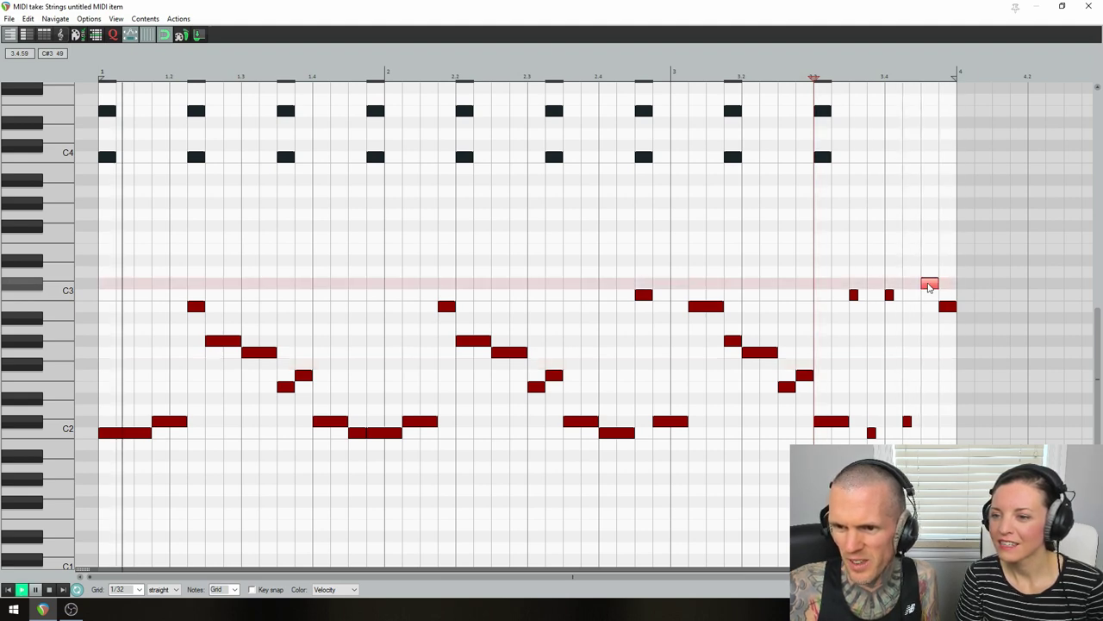
key(space)
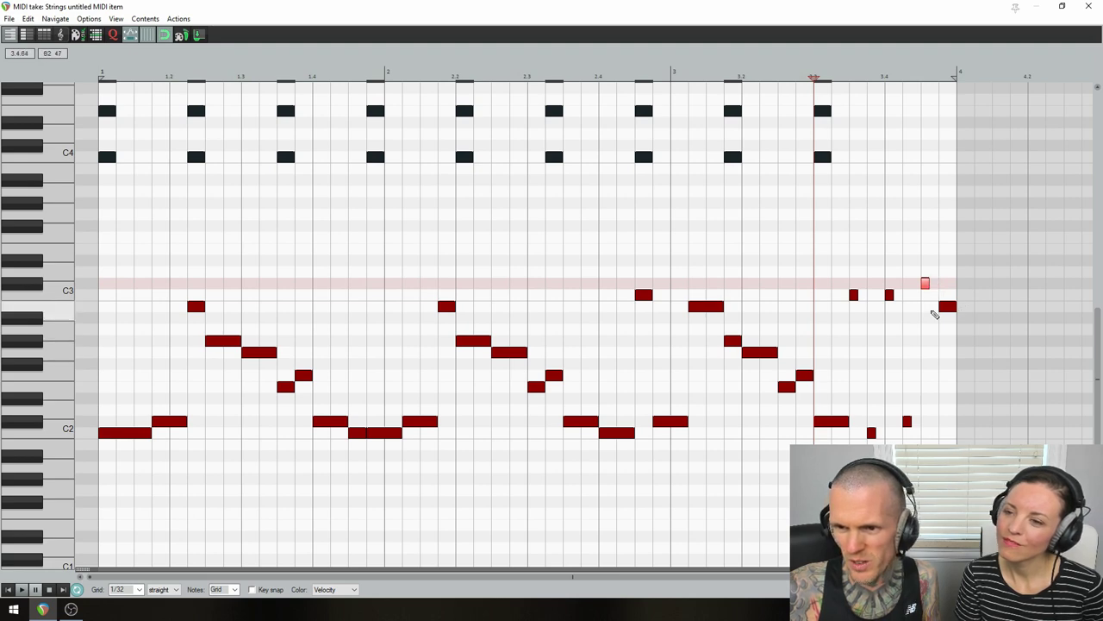
key(space)
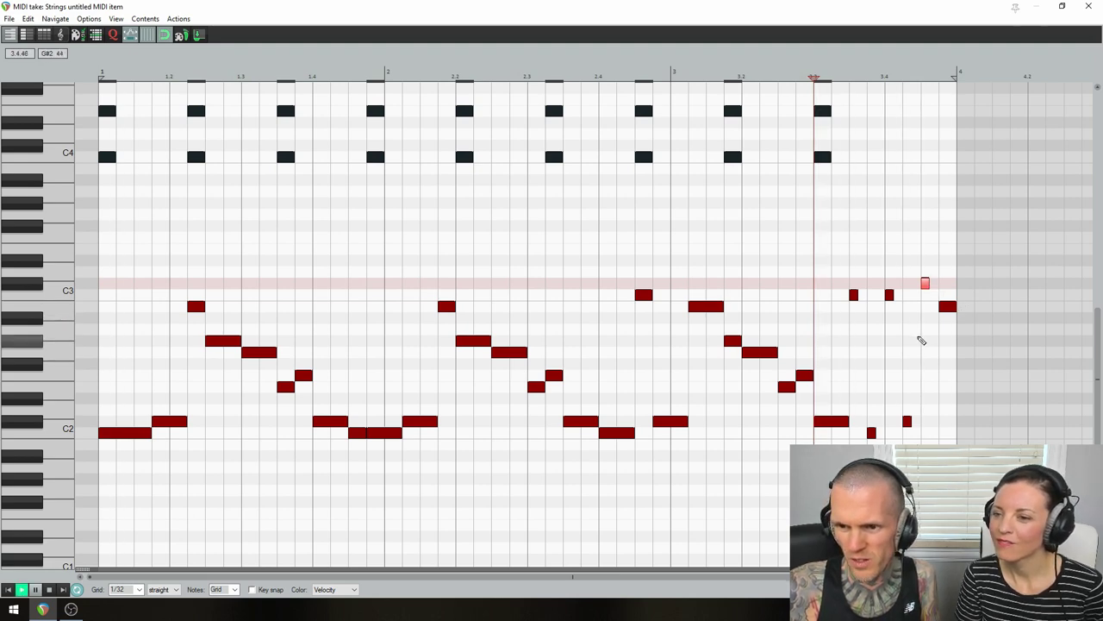
key(space)
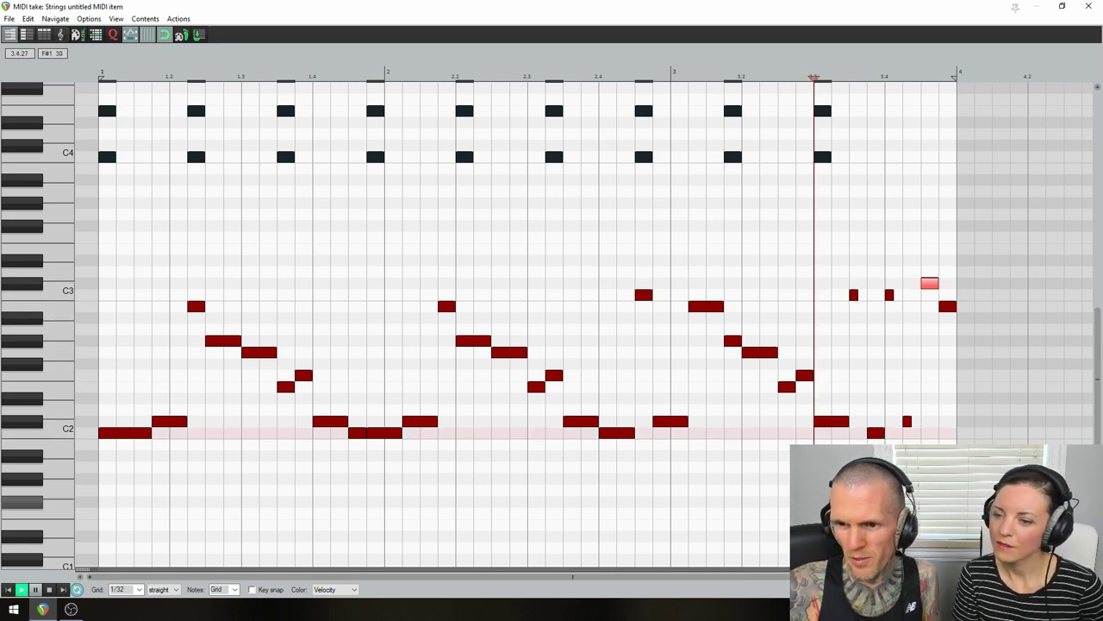
key(space)
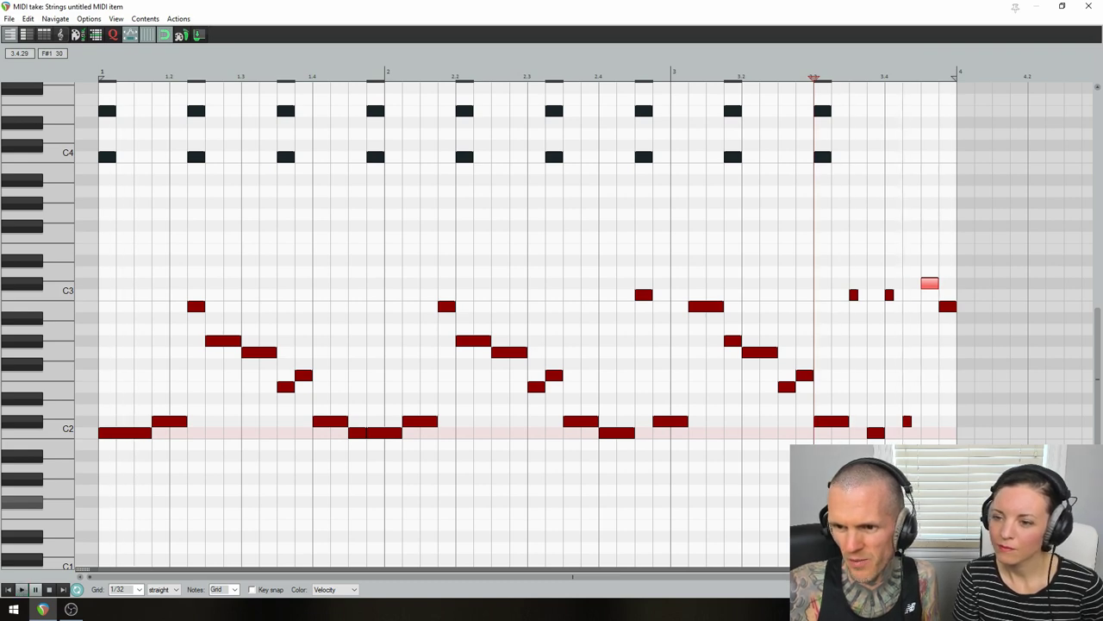
key(space)
key(space)
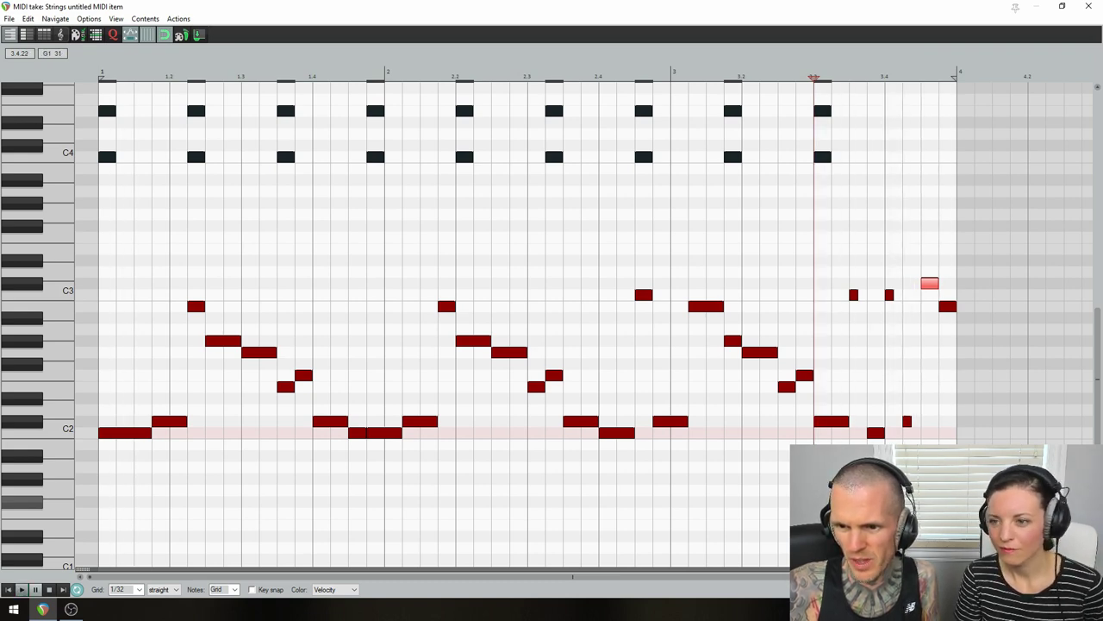
Step: Lengthen the short C#2 note at bar 3's end, then preview each turnaround note and the pattern
drag(909, 421, 918, 421)
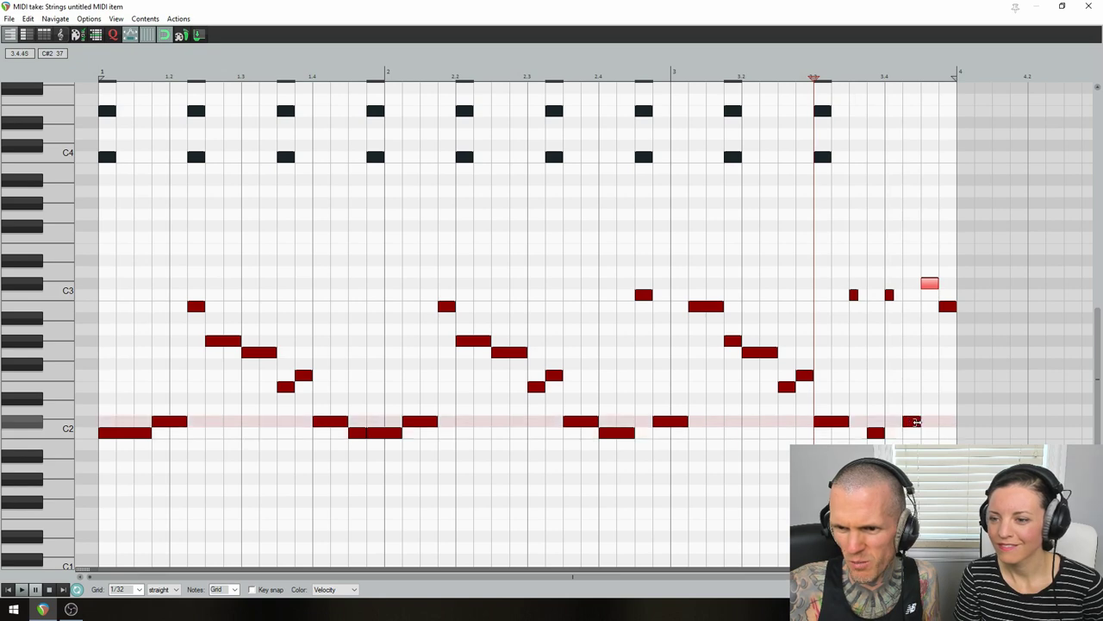
click(853, 295)
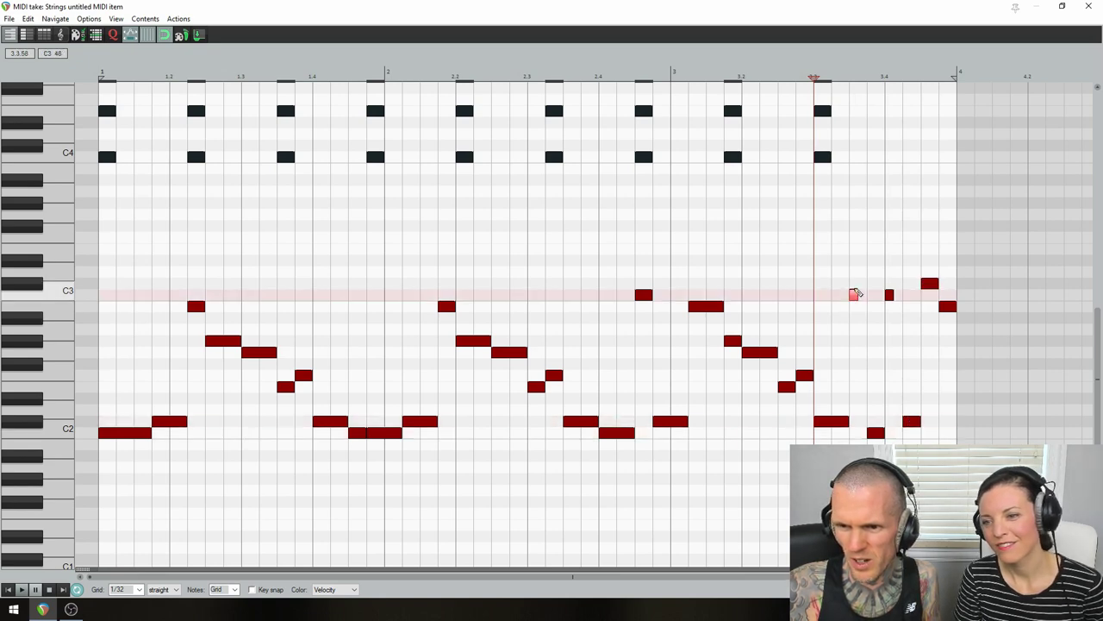
click(875, 434)
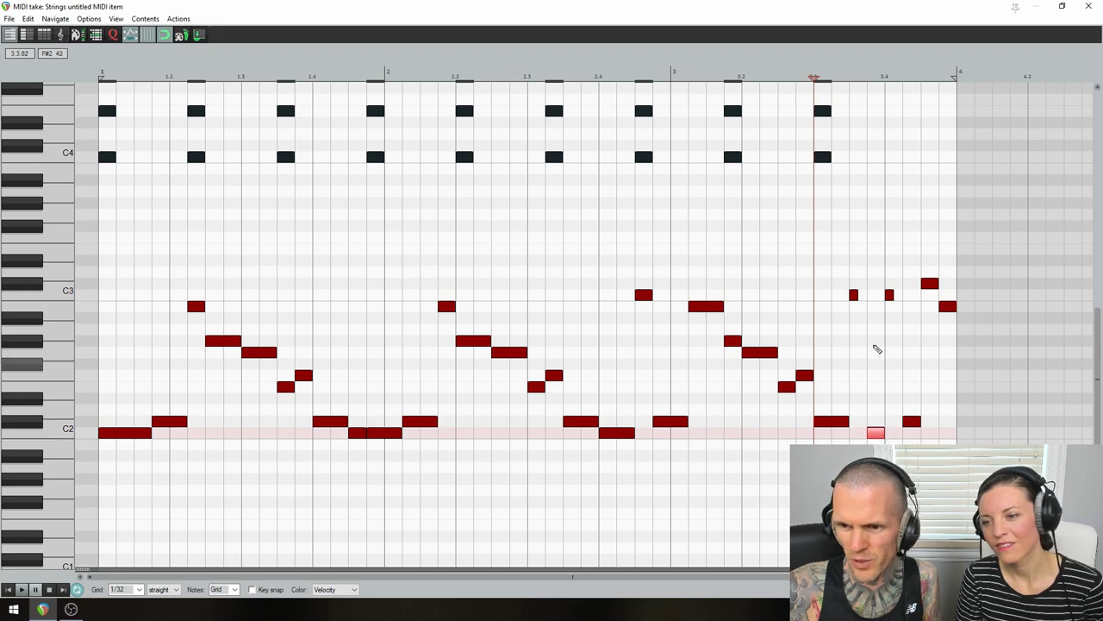
click(890, 296)
click(912, 422)
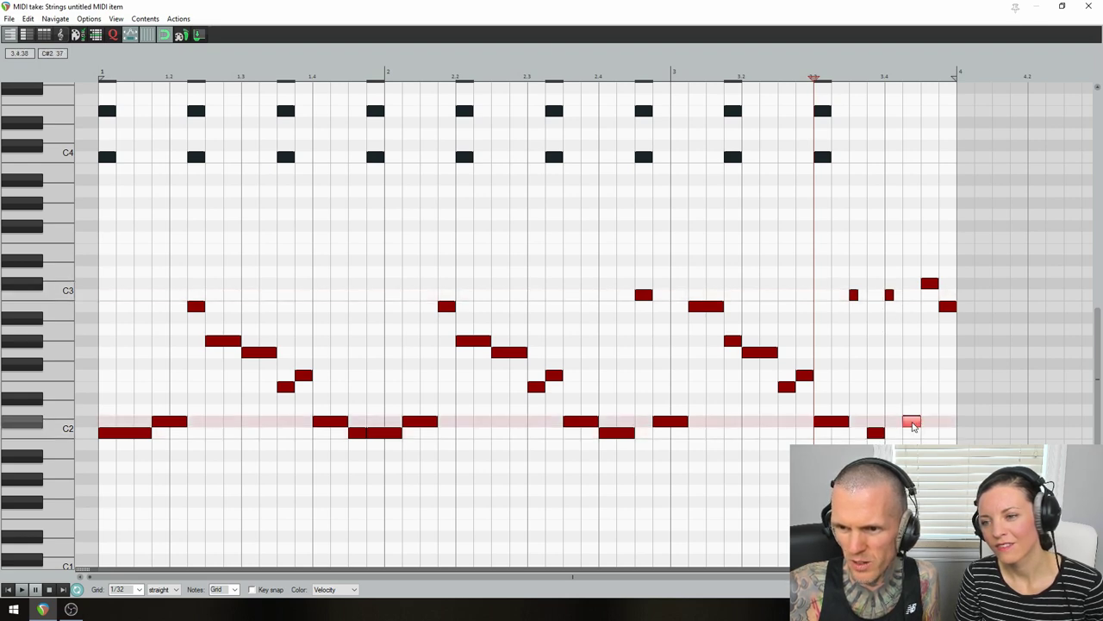
click(929, 283)
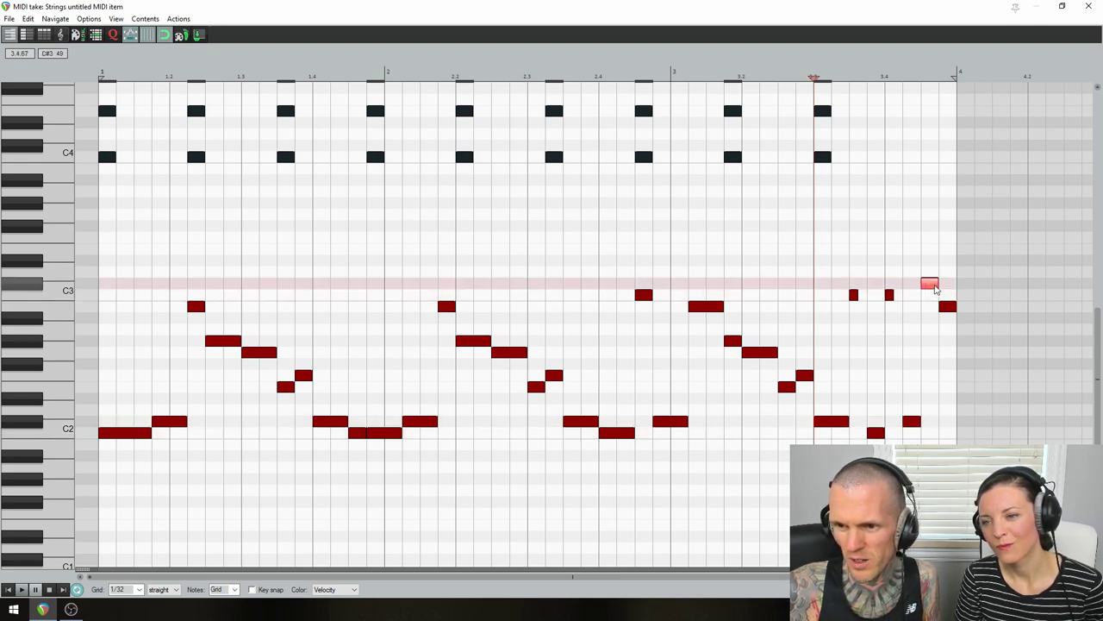
click(932, 285)
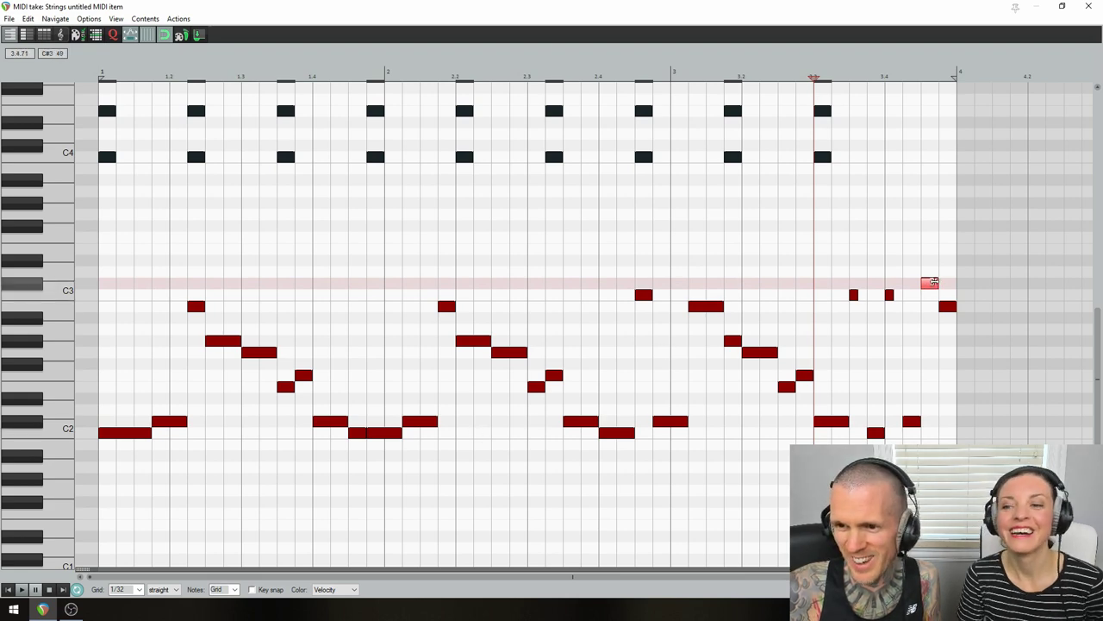
key(space)
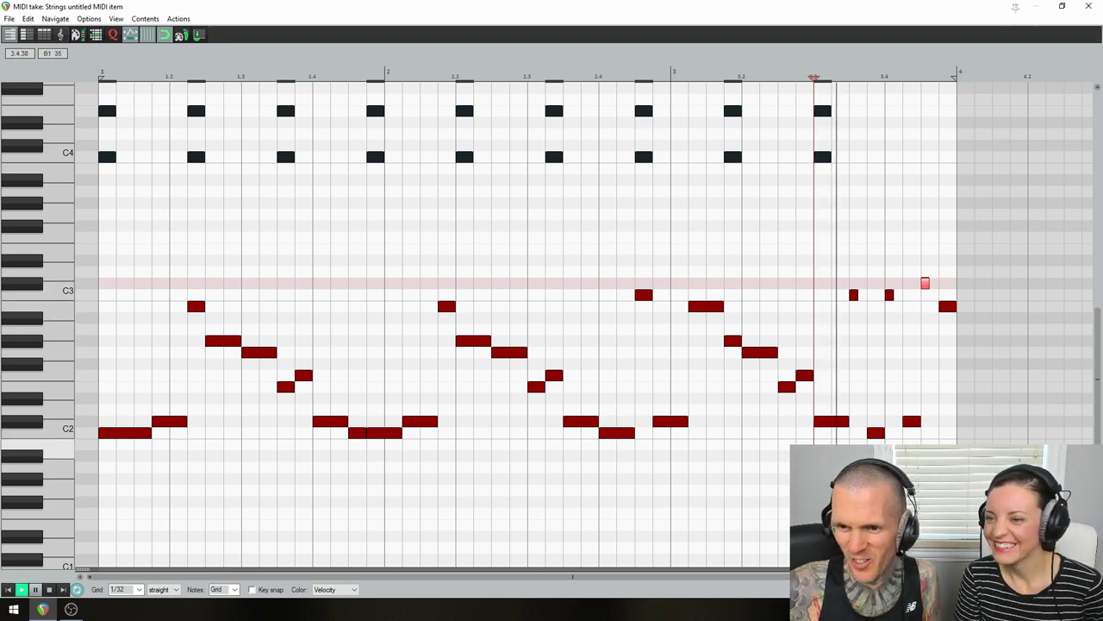
key(space)
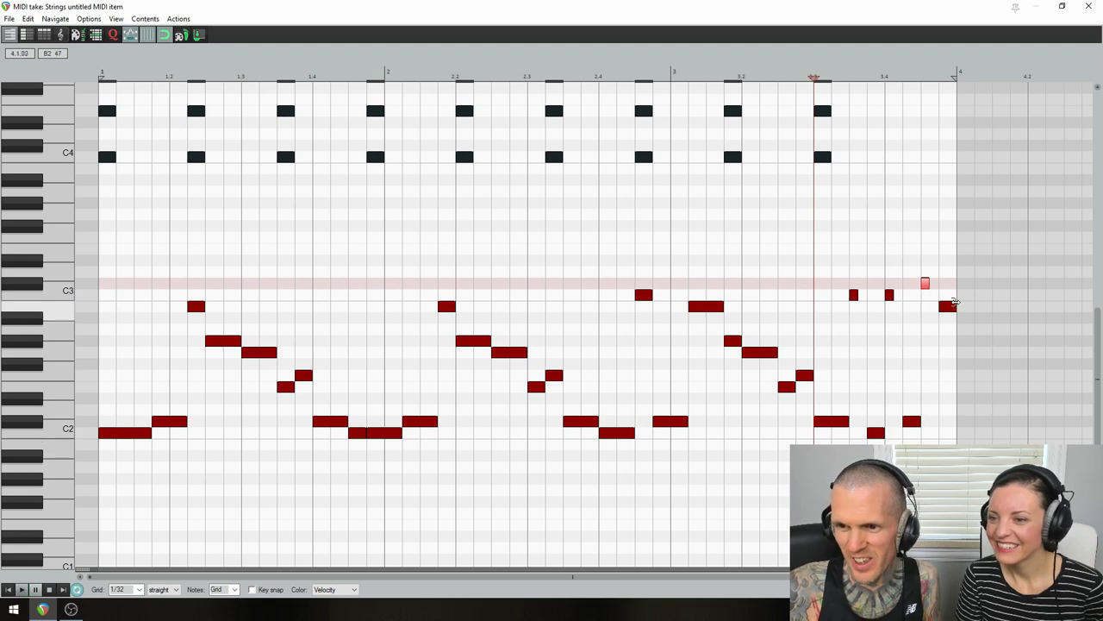
click(948, 309)
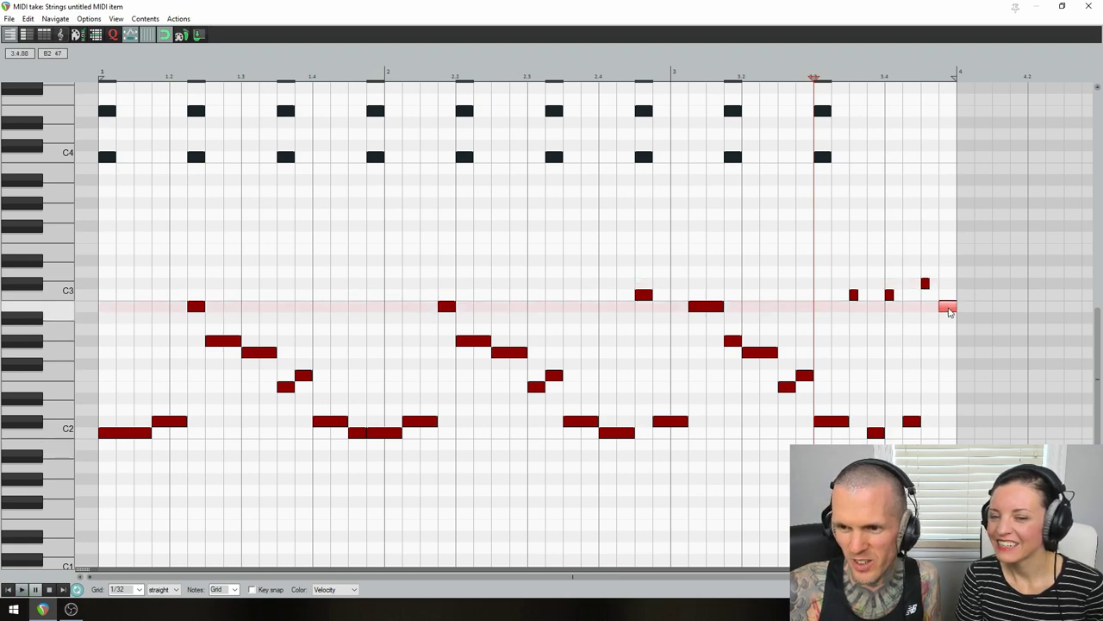
Step: Move the final short note down below C2 so the bassline closes on a low hit
drag(949, 312, 949, 448)
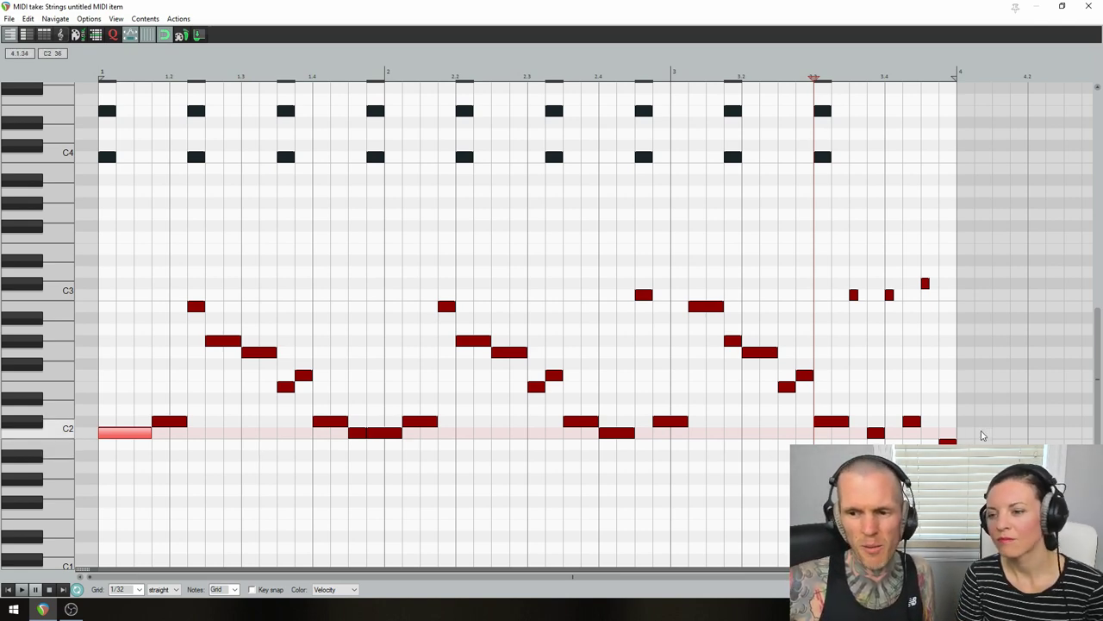
click(948, 441)
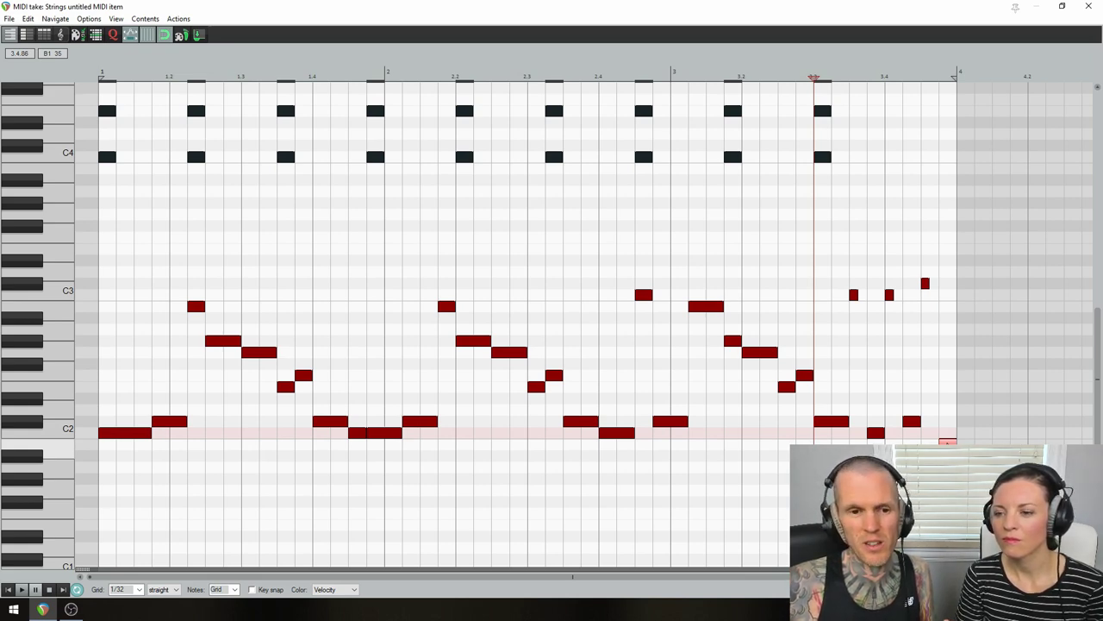
Step: Audition the whole bassline loop from its first C2 note
click(123, 434)
key(space)
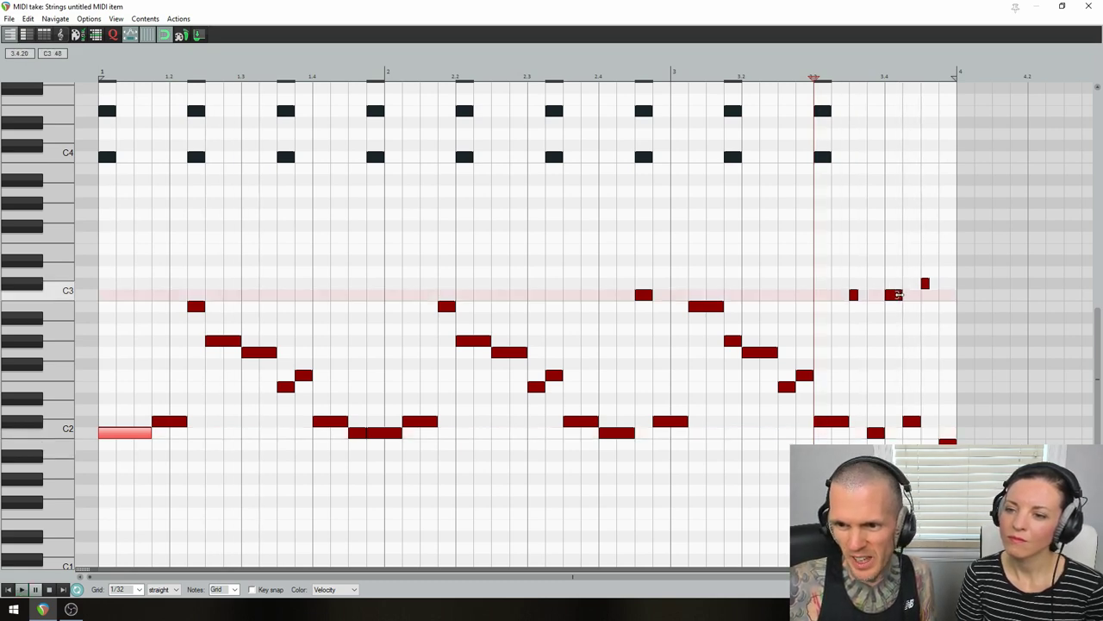
key(space)
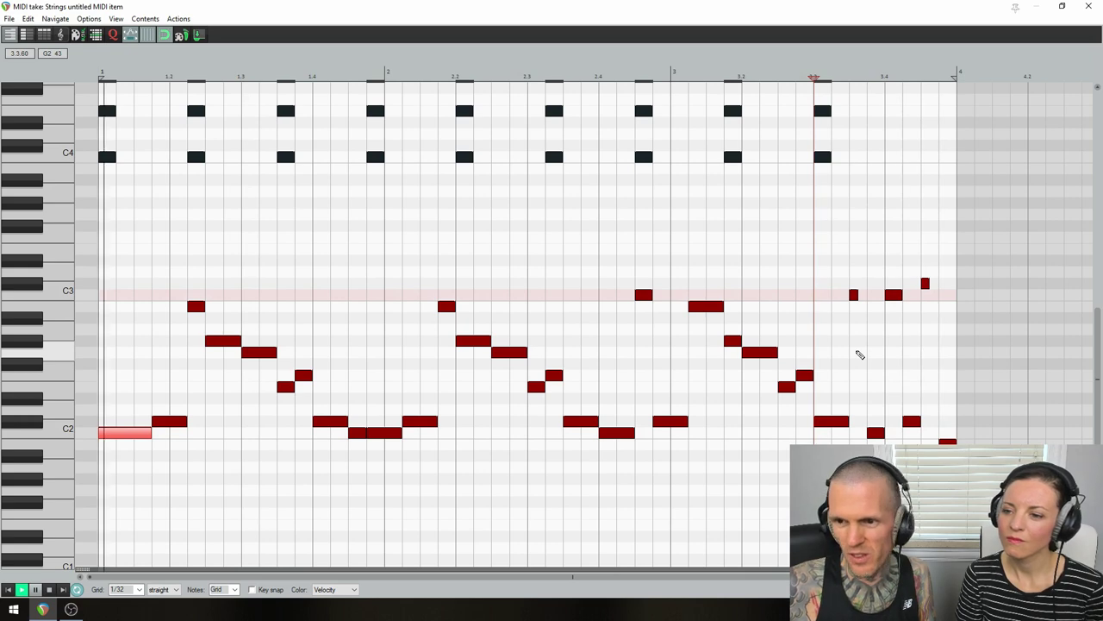
key(space)
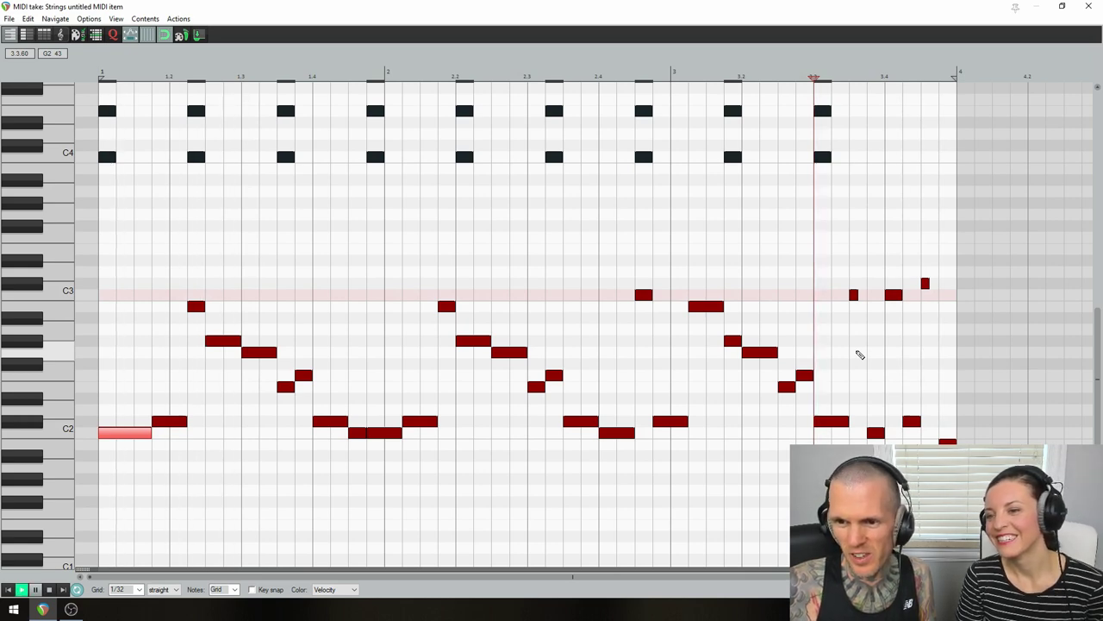
key(space)
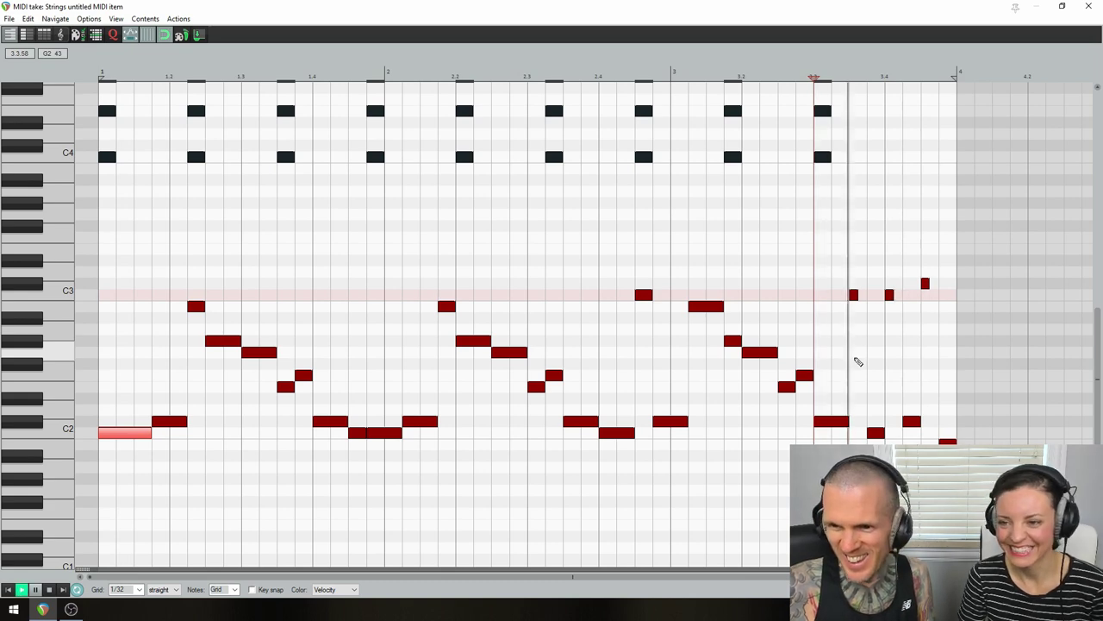
key(space)
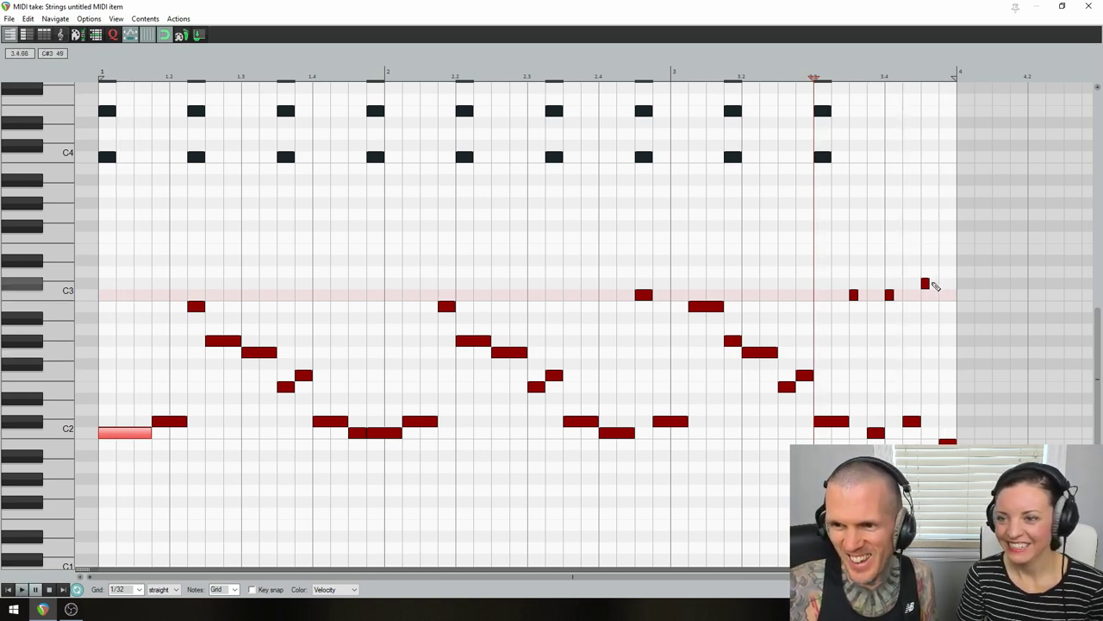
Step: Select the last C#3 turnaround note and set the playback start to 3.3.00
click(927, 284)
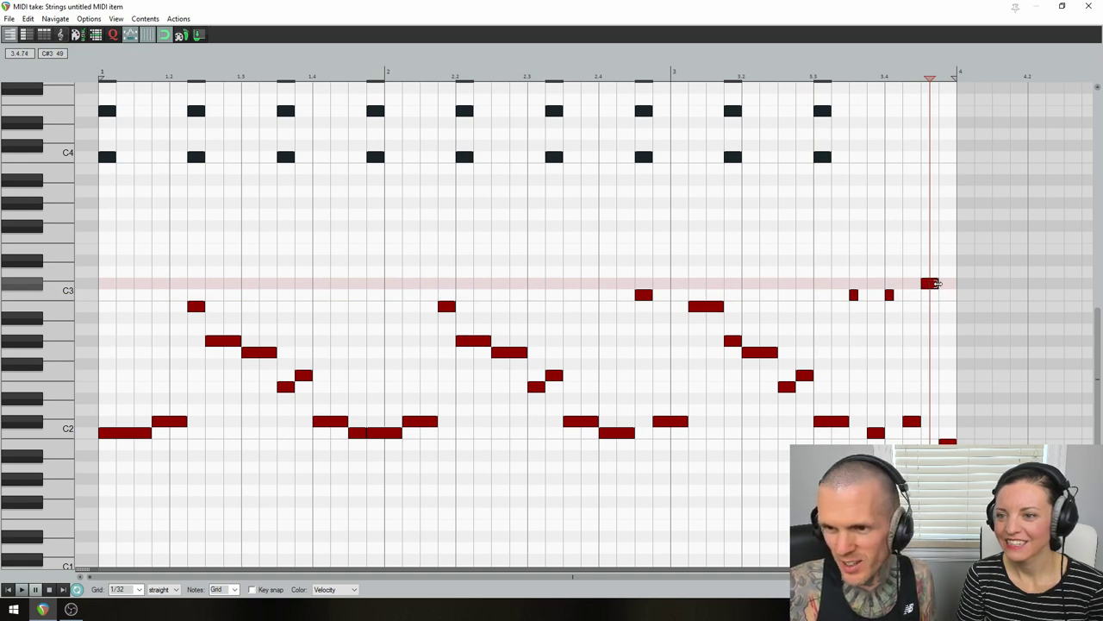
click(825, 405)
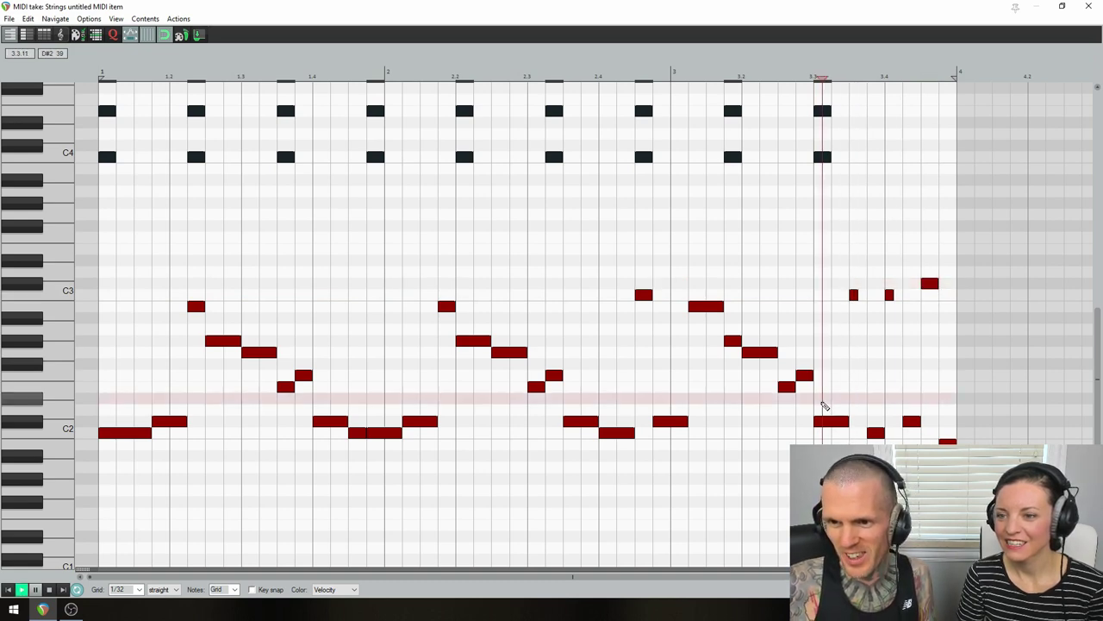
click(814, 418)
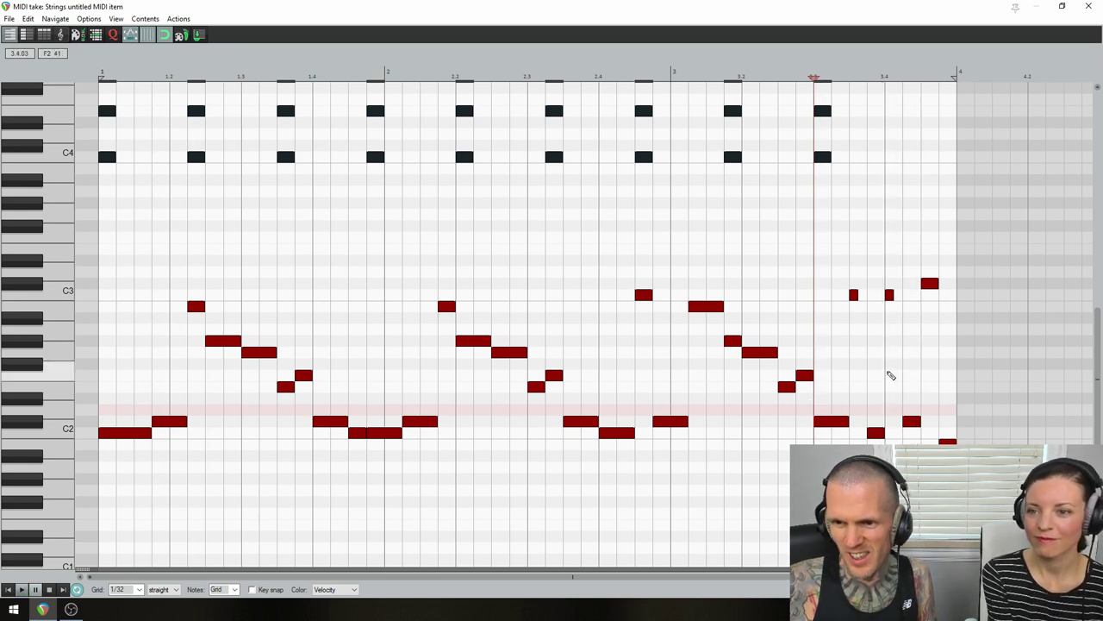
Step: Resize the second C3 note of the turnaround and listen to the change
drag(890, 294, 903, 294)
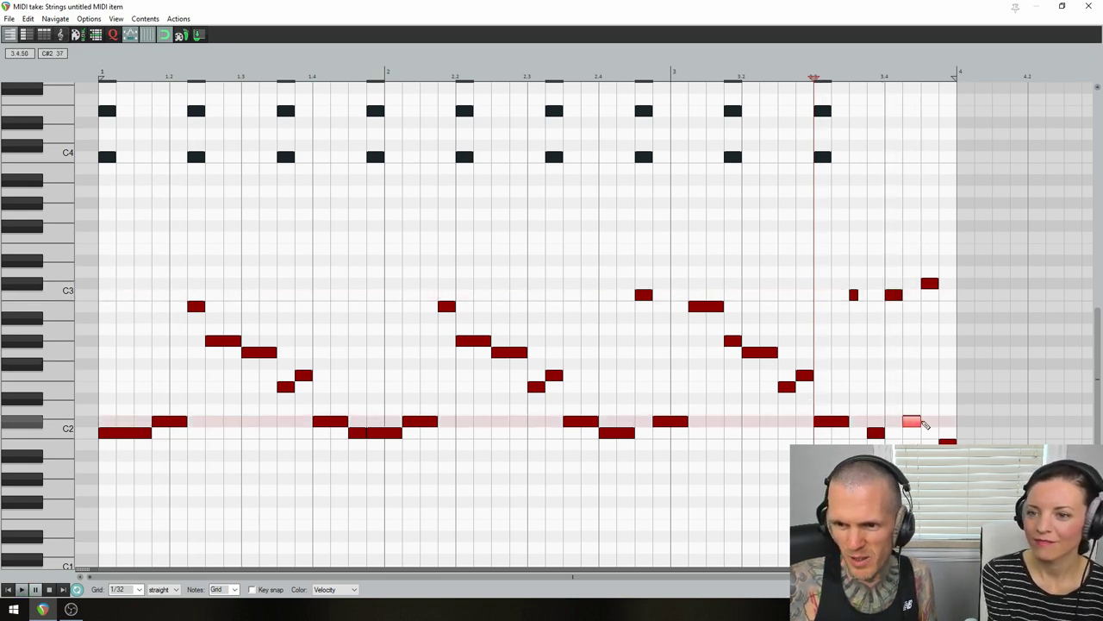
key(space)
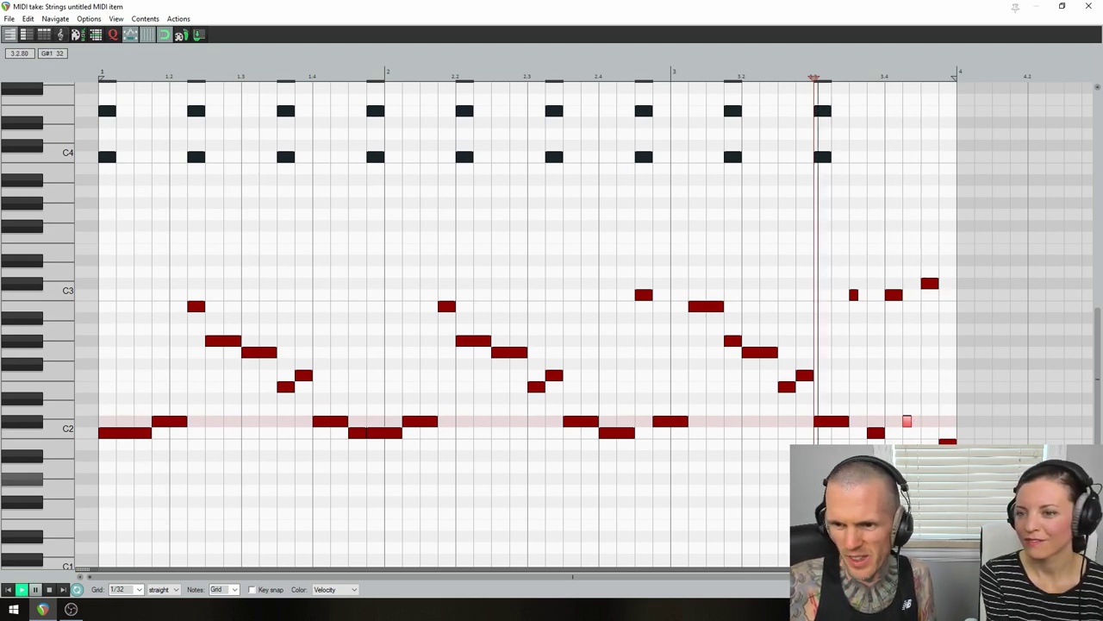
key(space)
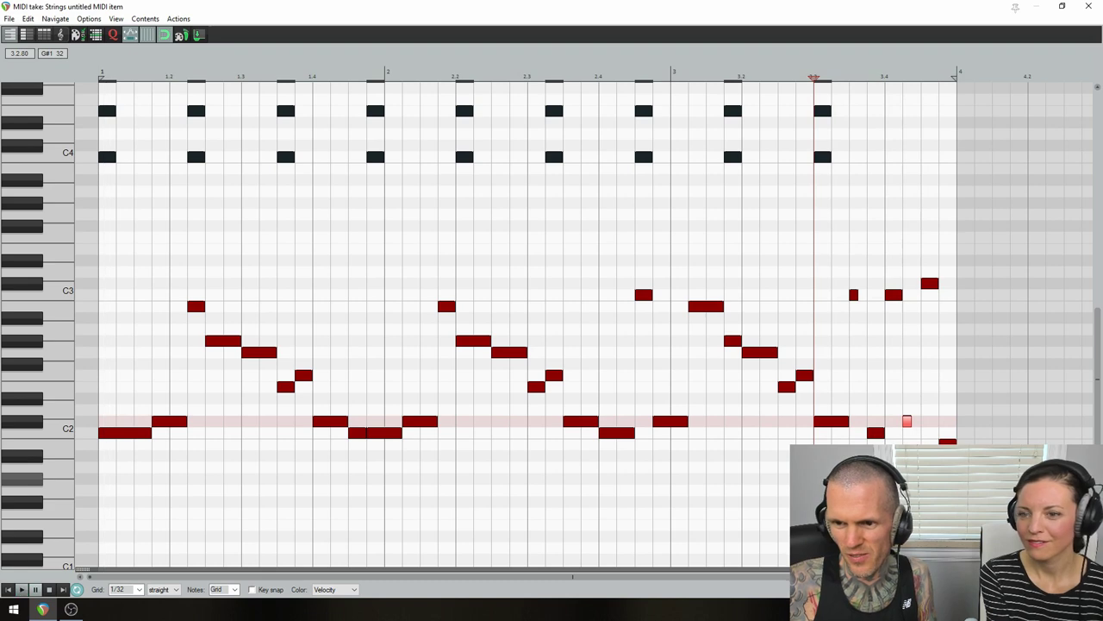
key(space)
key(space)
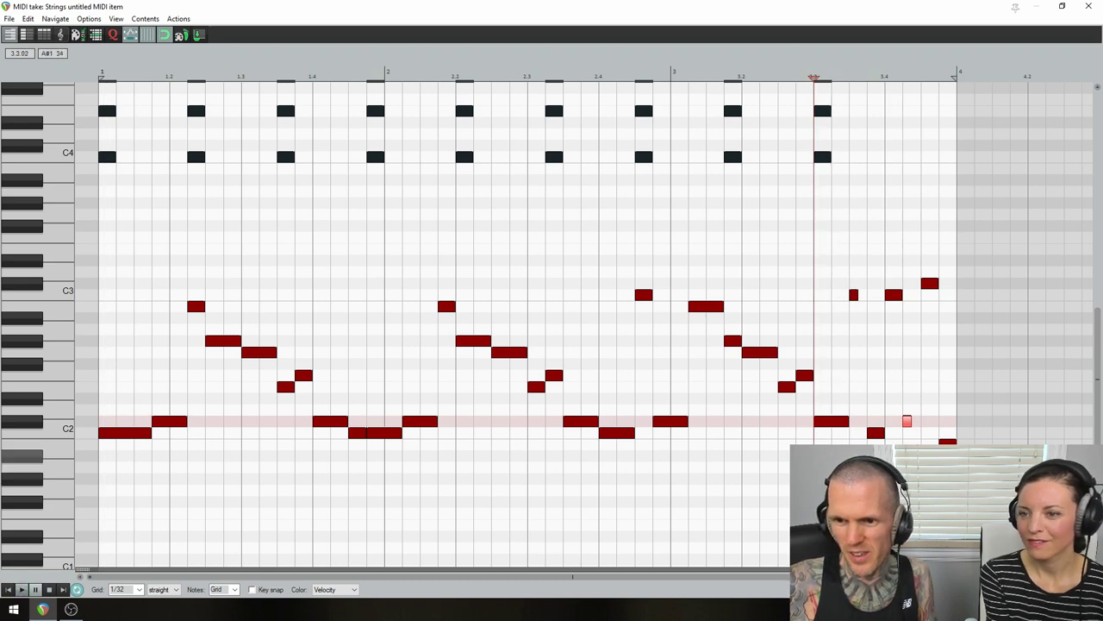
Step: Check the first C3 and following C2 notes, then replay the turnaround from beat 3.3
click(856, 295)
click(876, 432)
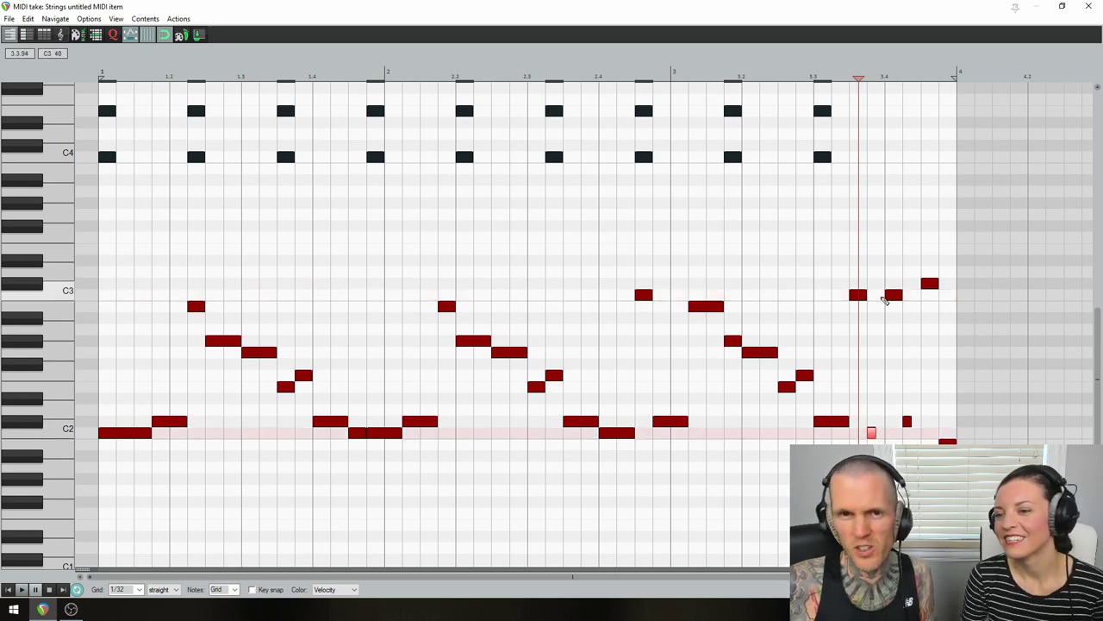
click(818, 414)
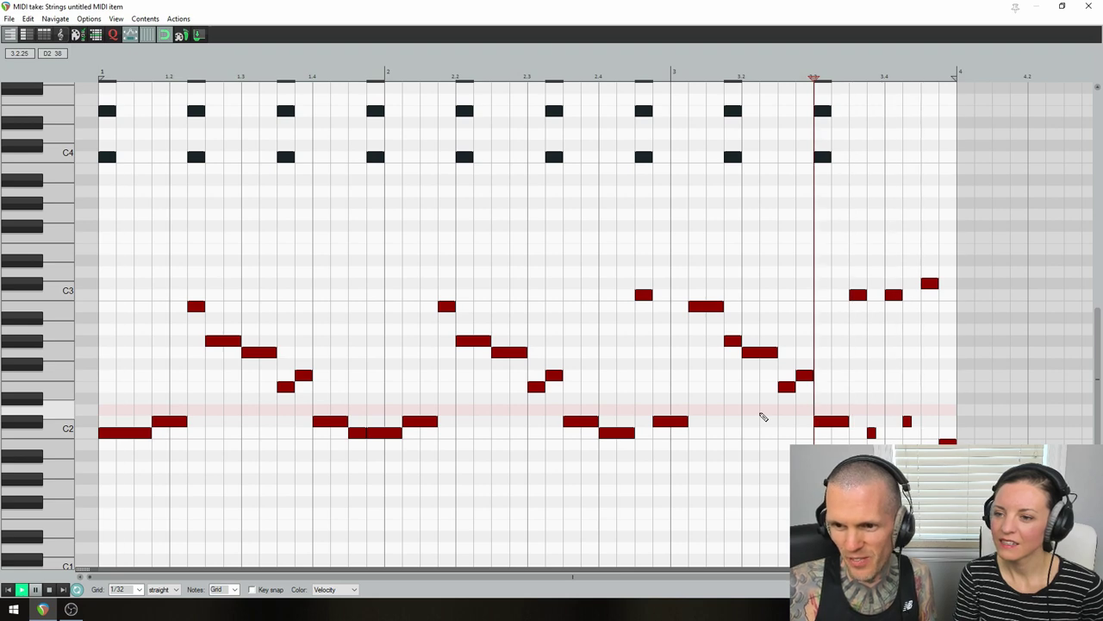
key(space)
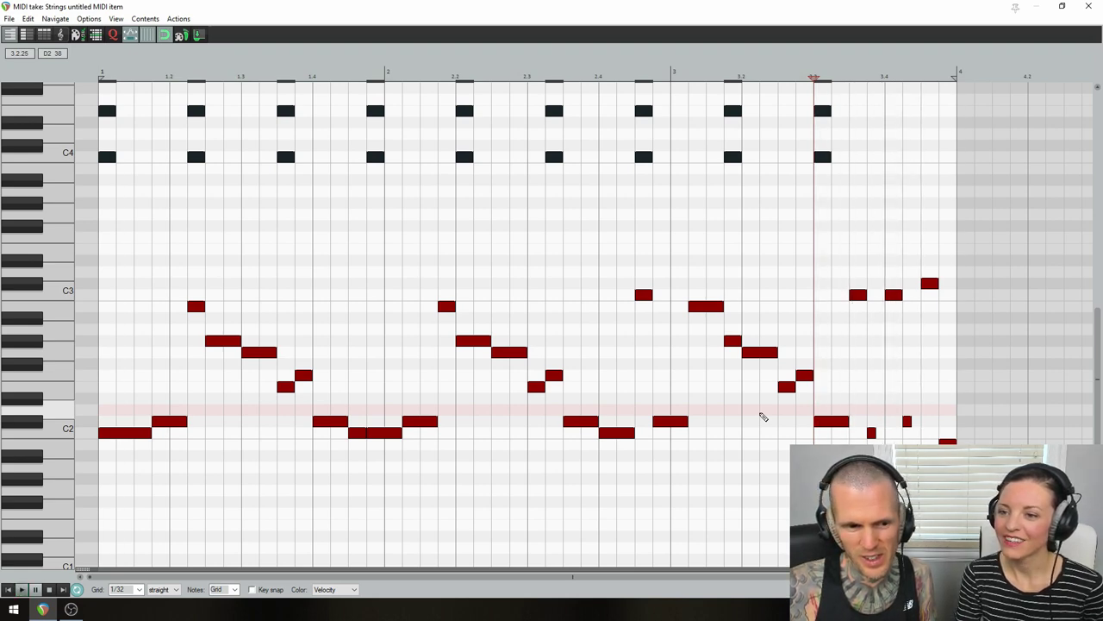
key(space)
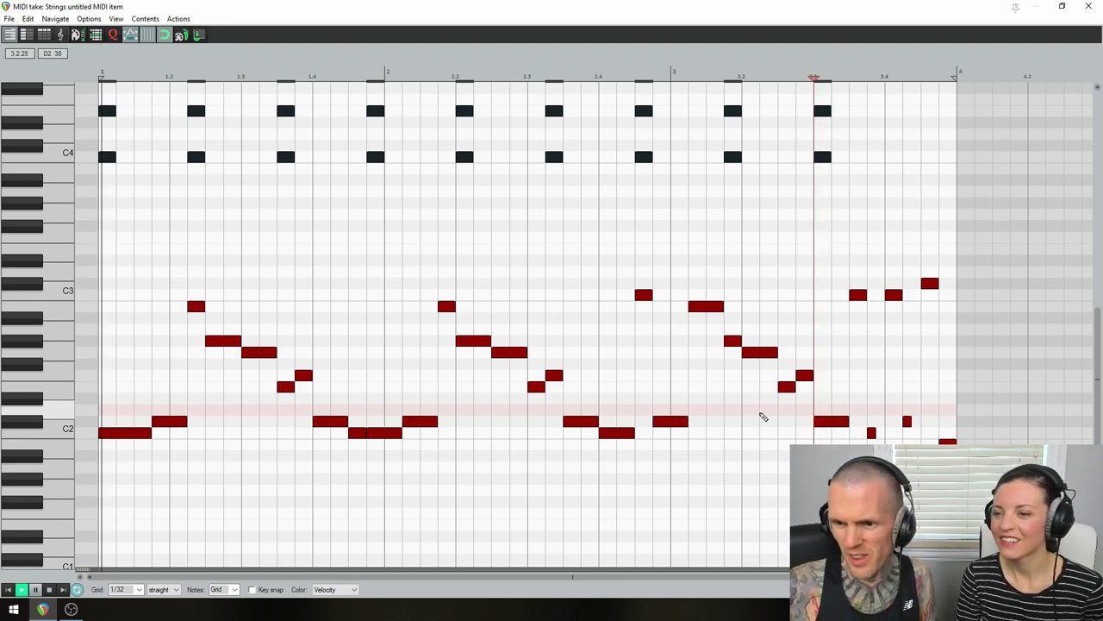
Step: Lengthen the C#2 note near the loop end and draw a short B1 note at the very end
key(space)
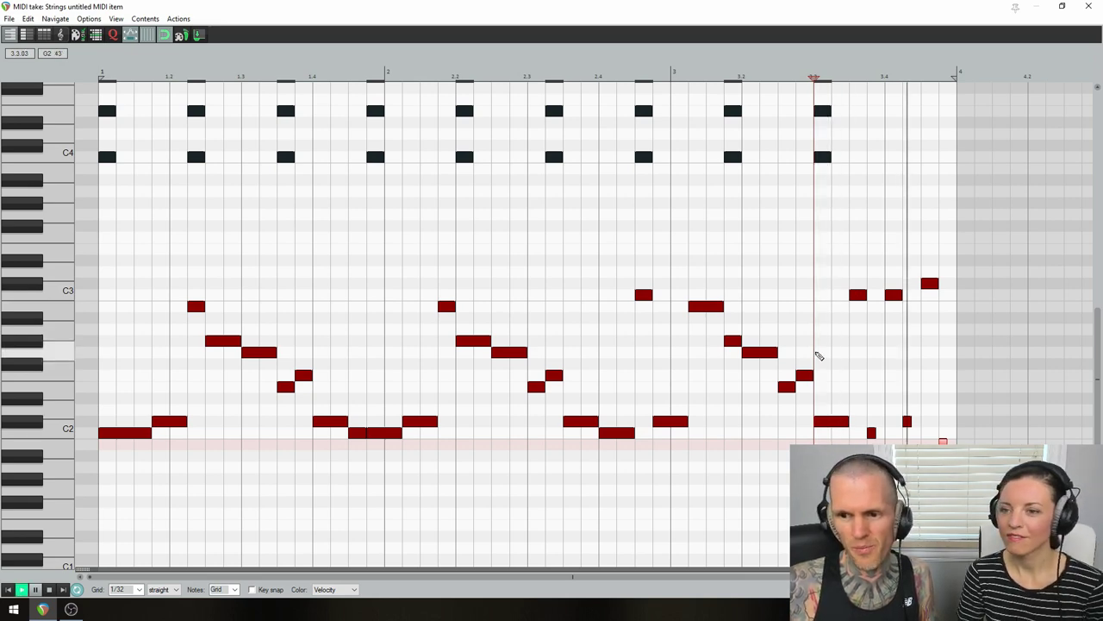
key(space)
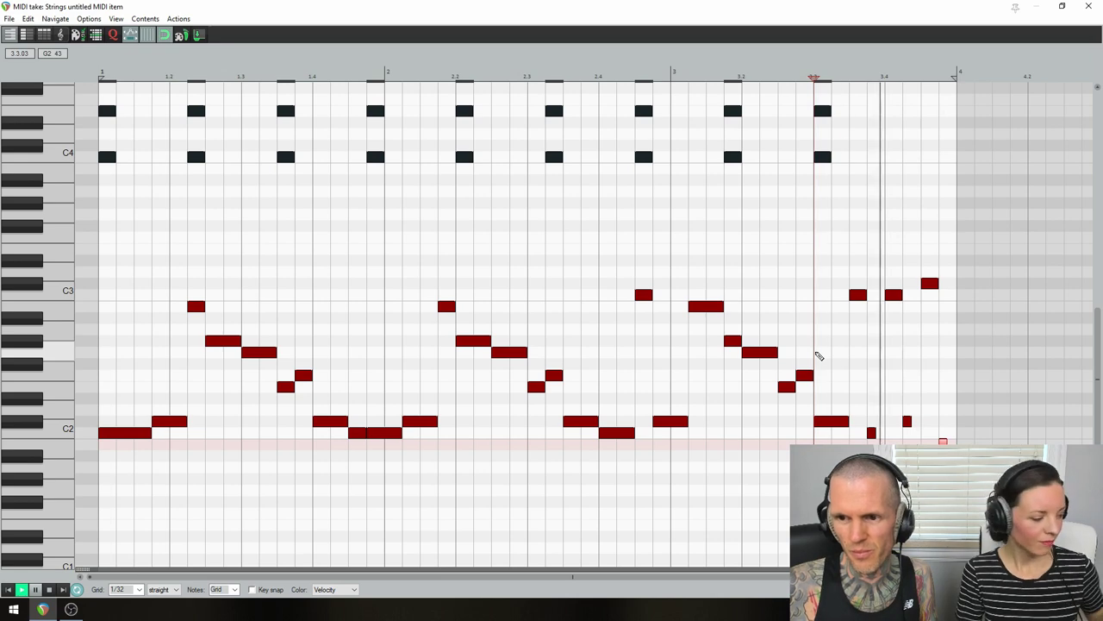
key(space)
drag(872, 431, 921, 422)
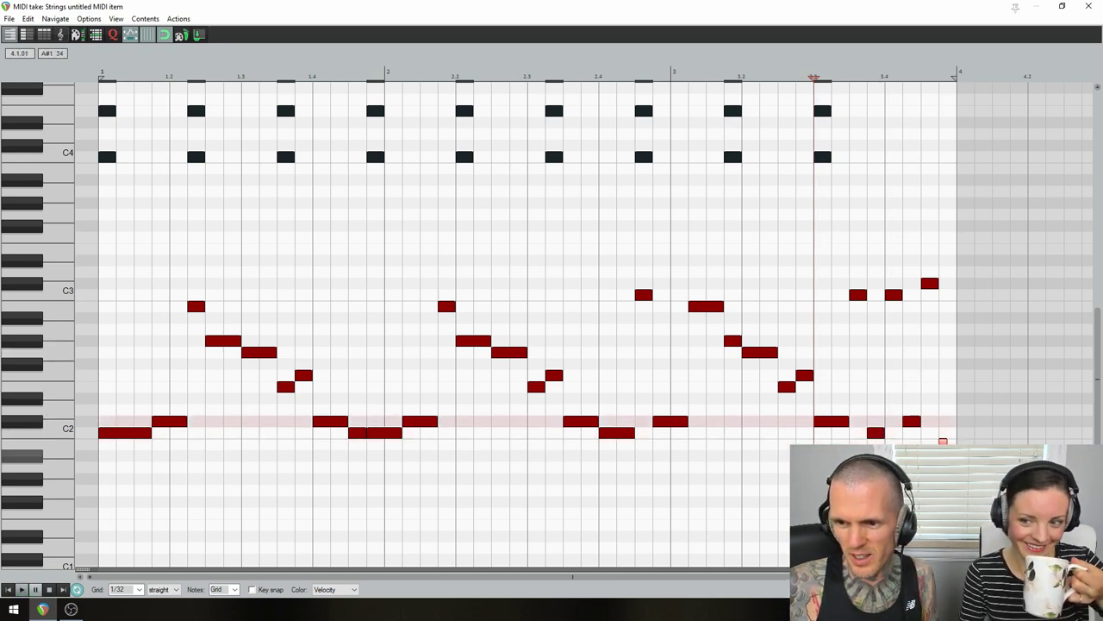
click(943, 441)
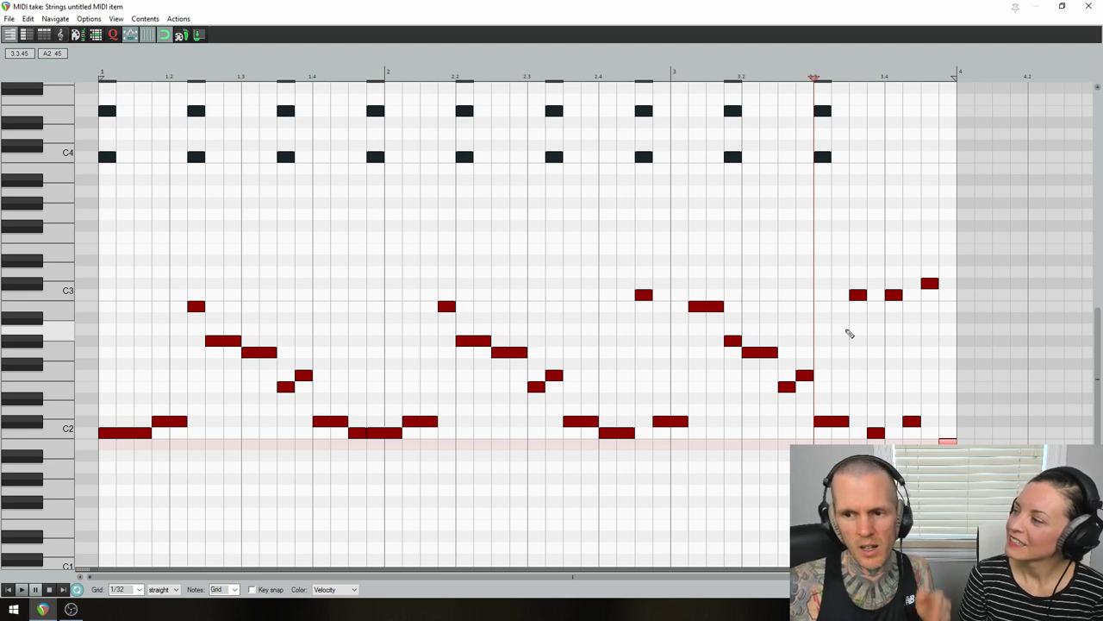
drag(895, 297, 888, 454)
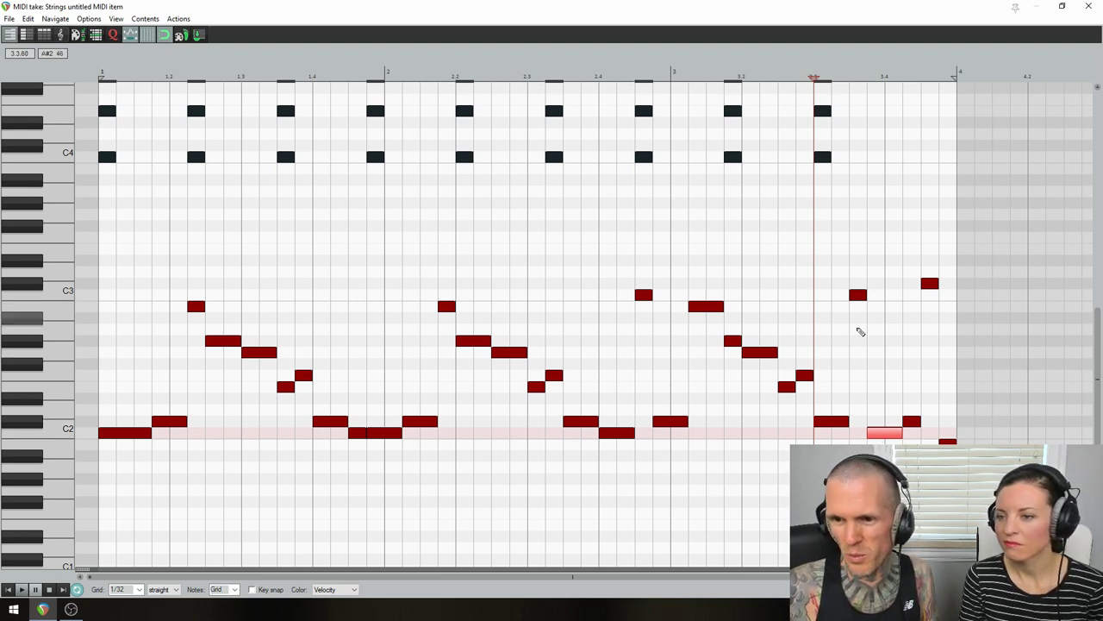
click(869, 435)
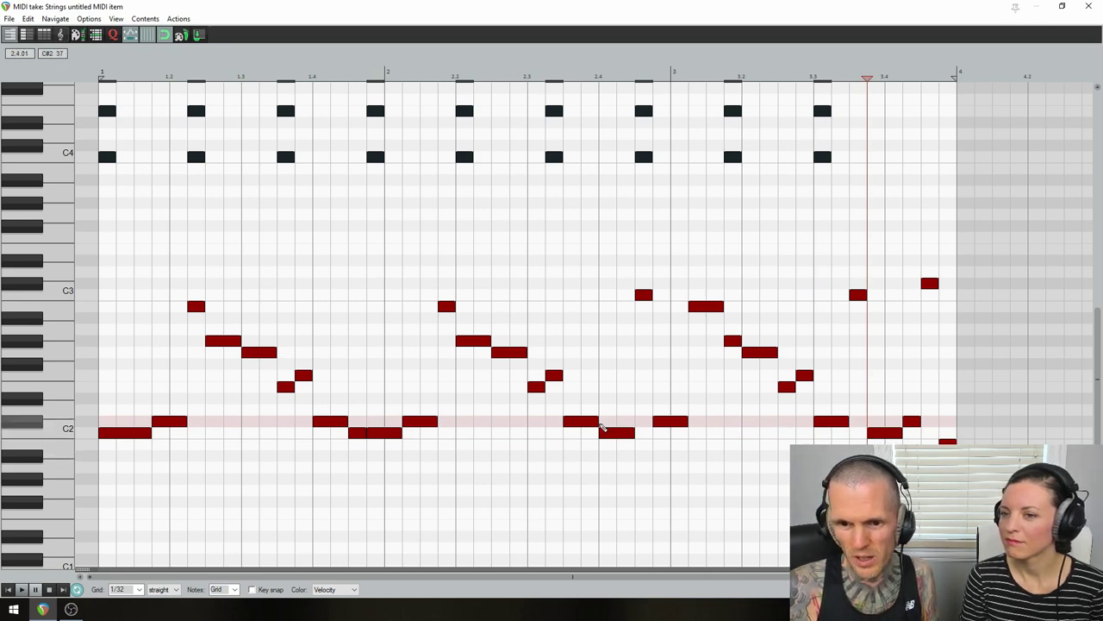
click(601, 428)
key(space)
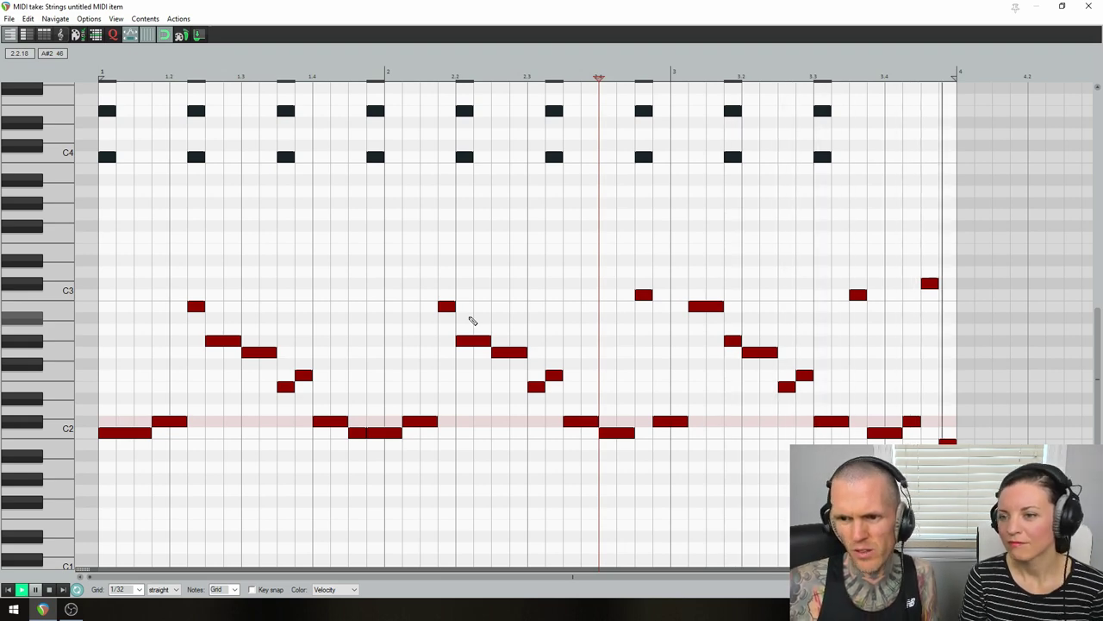
key(space)
key(space)
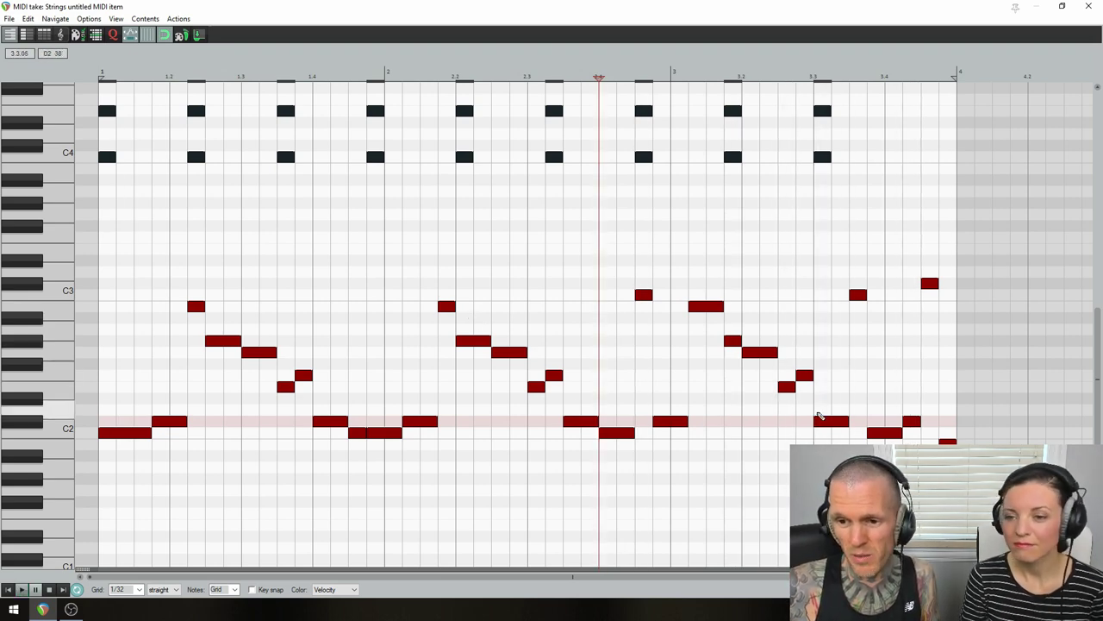
key(space)
click(818, 415)
key(space)
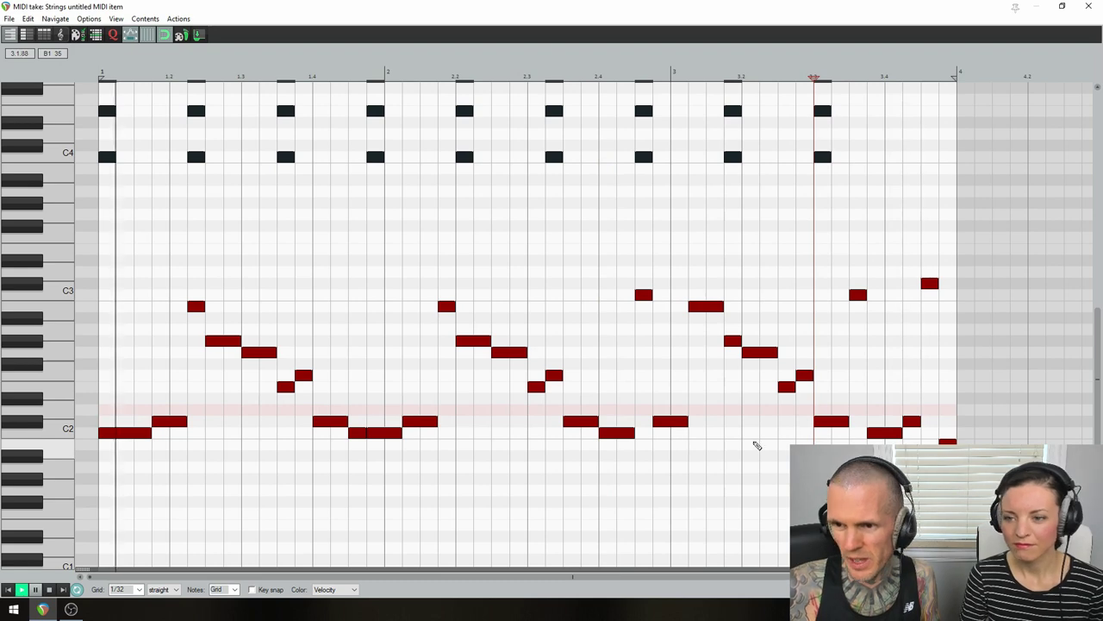
key(space)
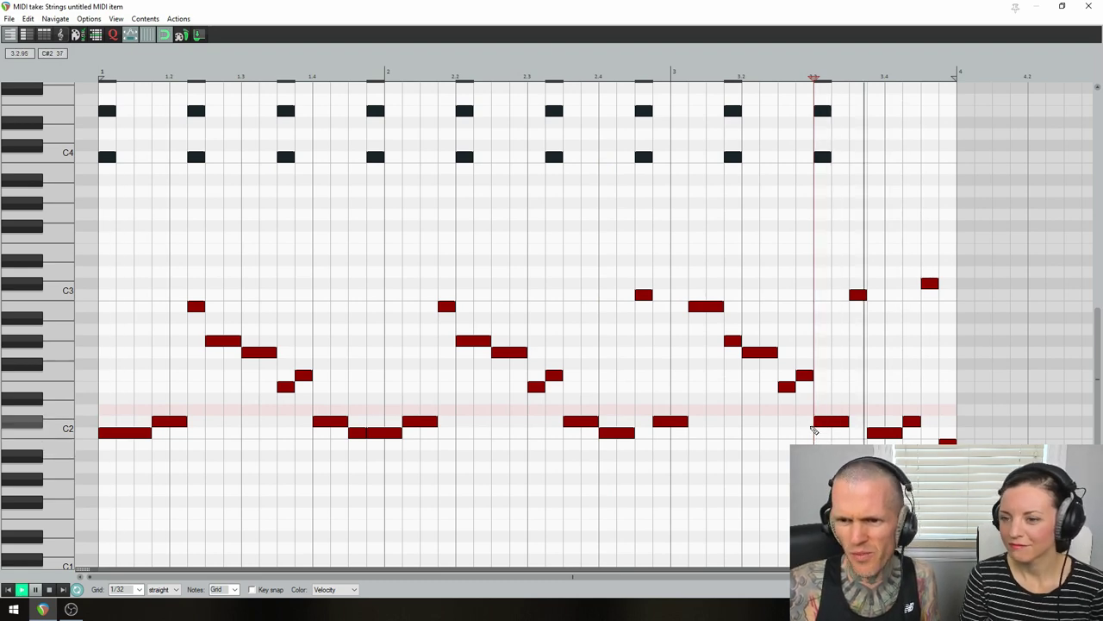
key(space)
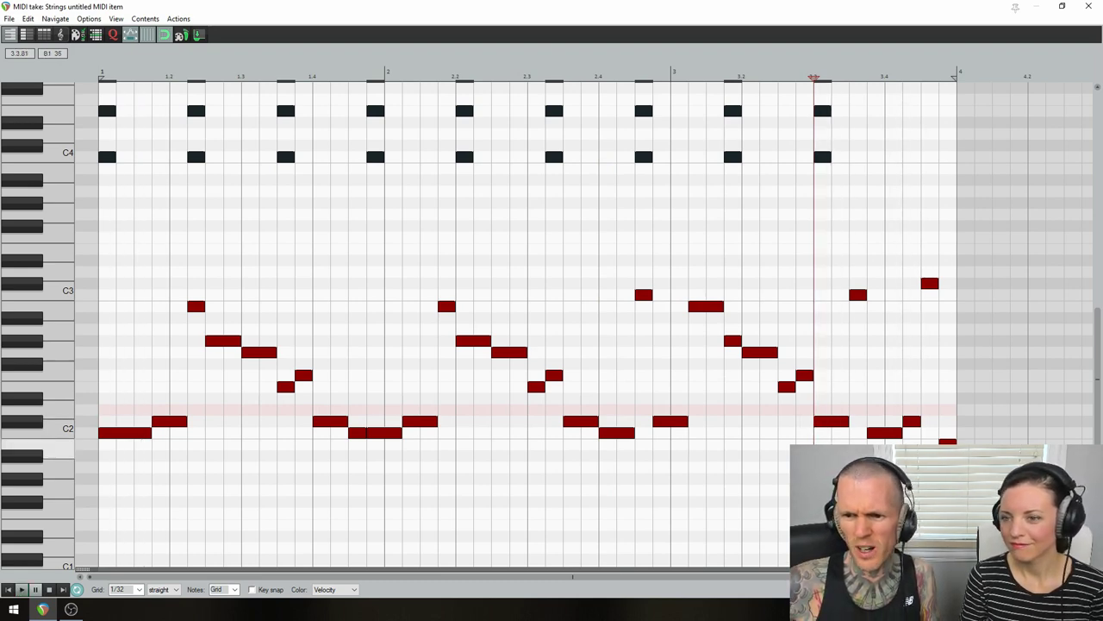
click(826, 423)
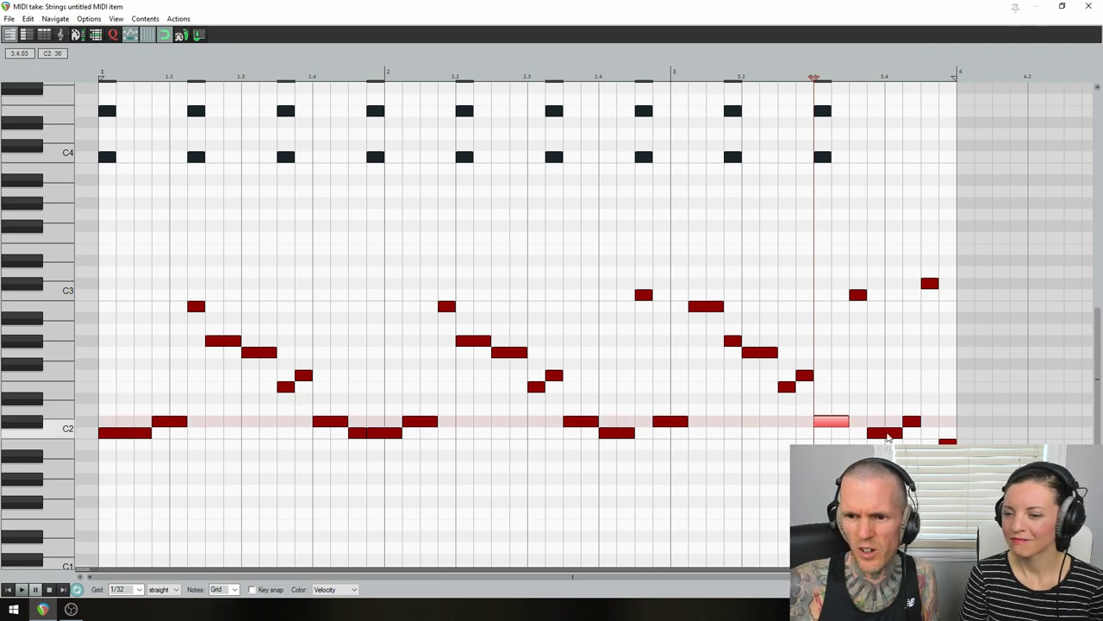
click(879, 433)
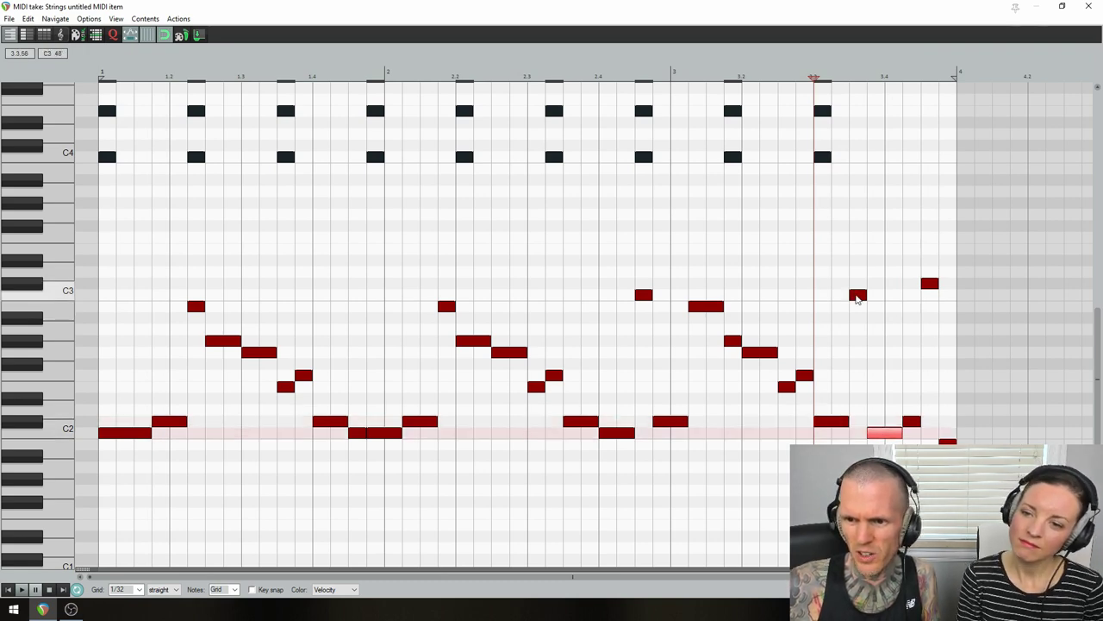
click(857, 296)
click(929, 284)
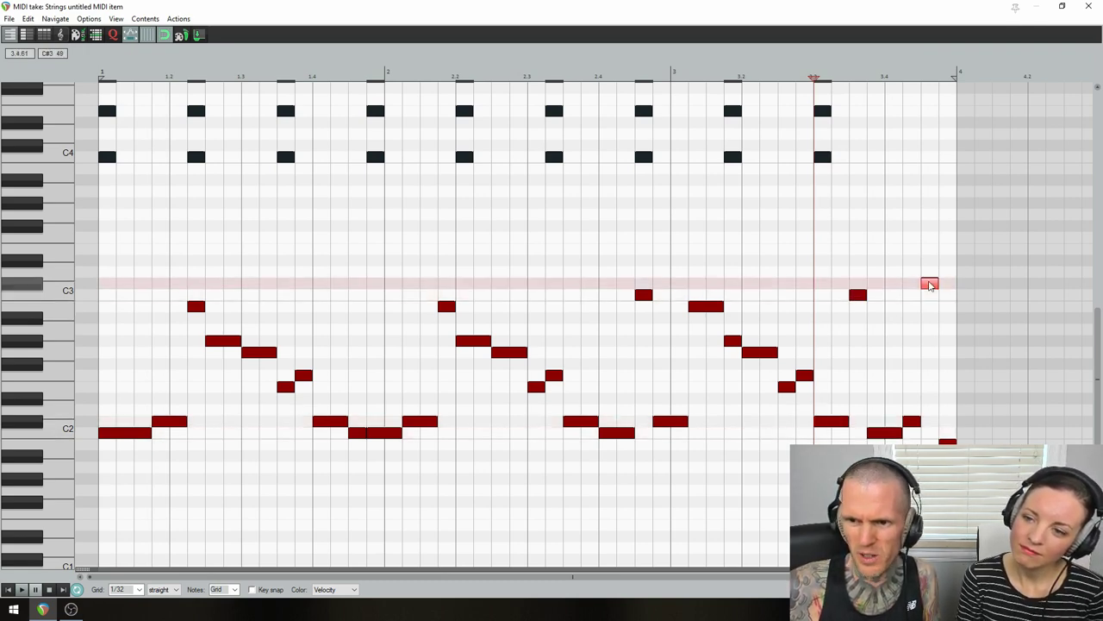
click(833, 420)
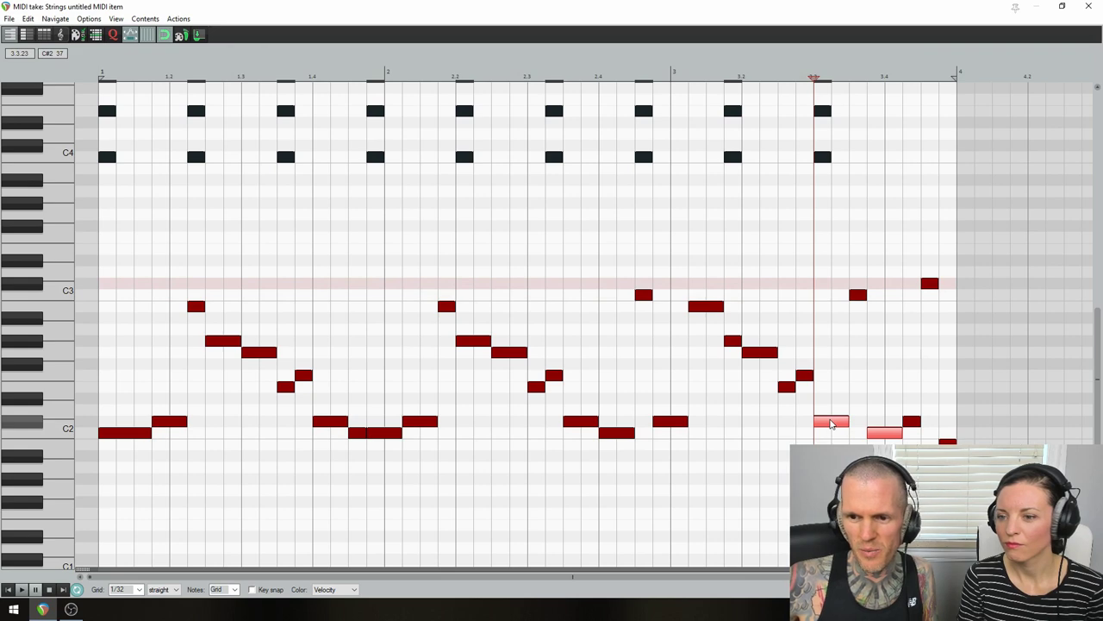
ctrl+click(831, 422)
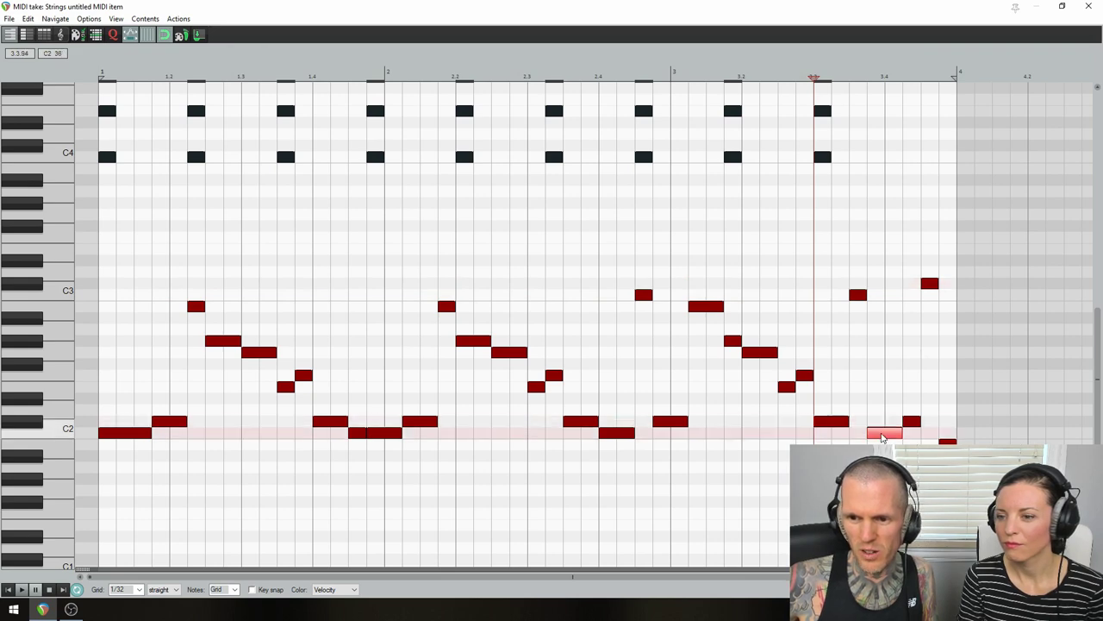
click(838, 422)
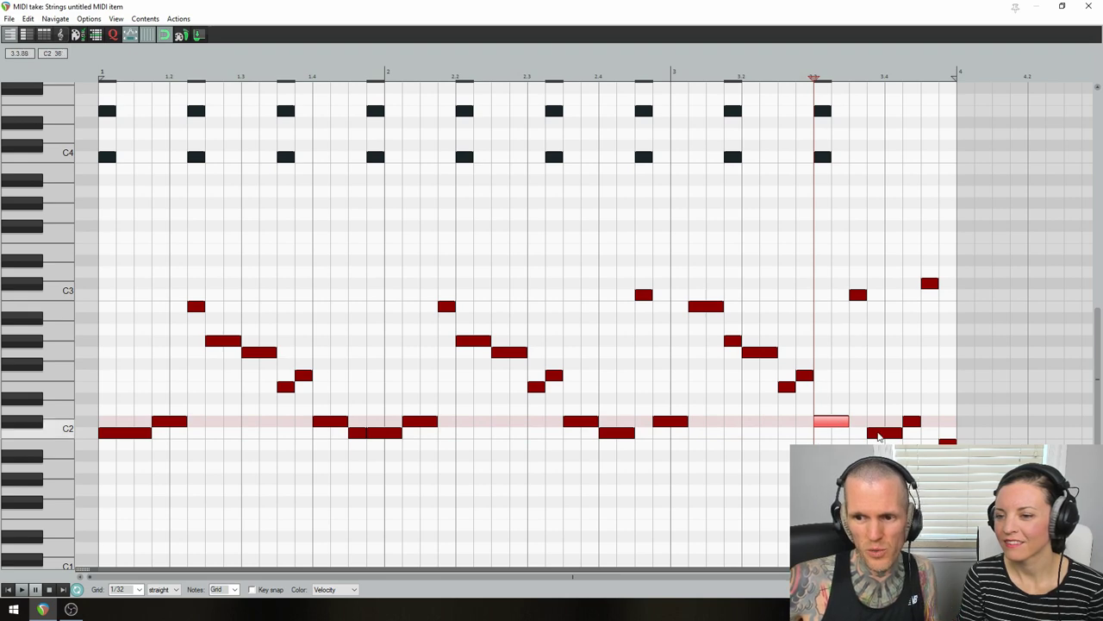
click(876, 433)
click(911, 423)
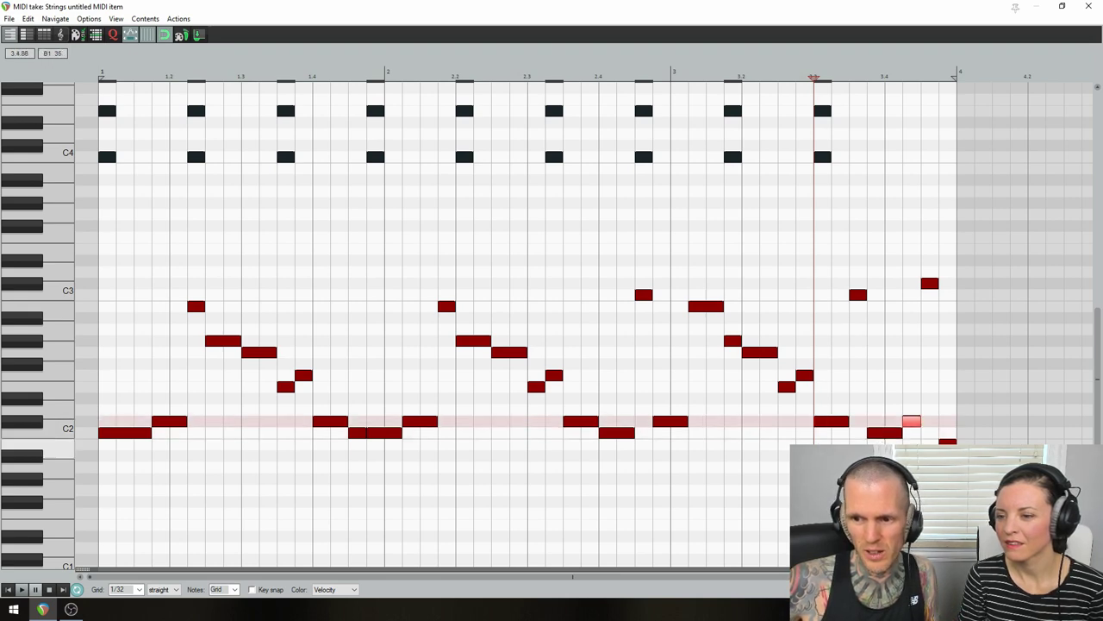
ctrl+click(946, 440)
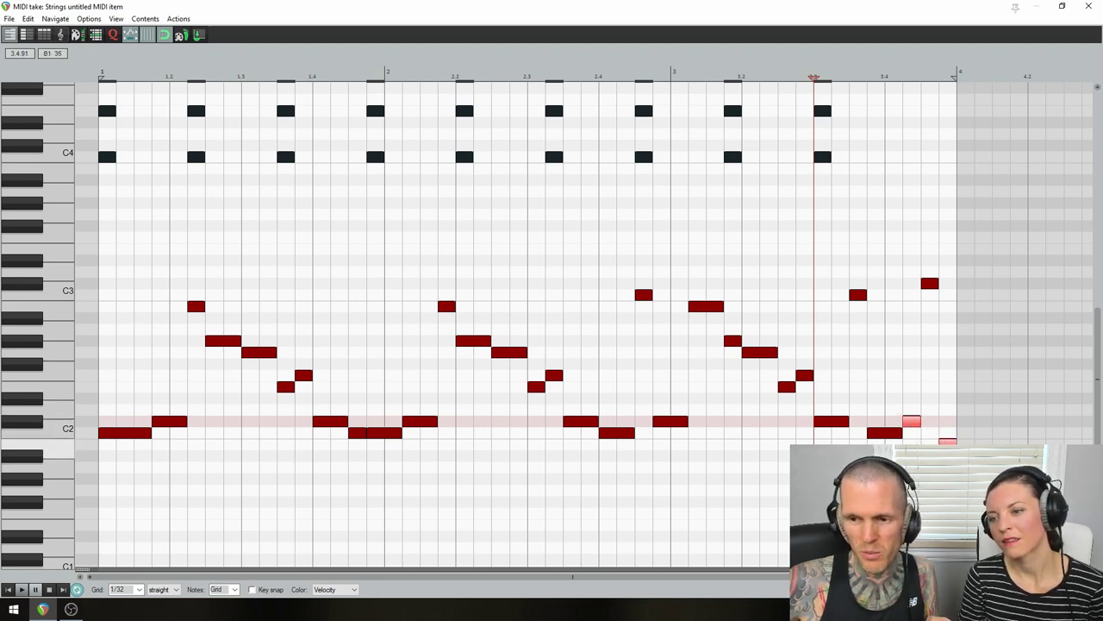
drag(850, 310, 950, 260)
key(space)
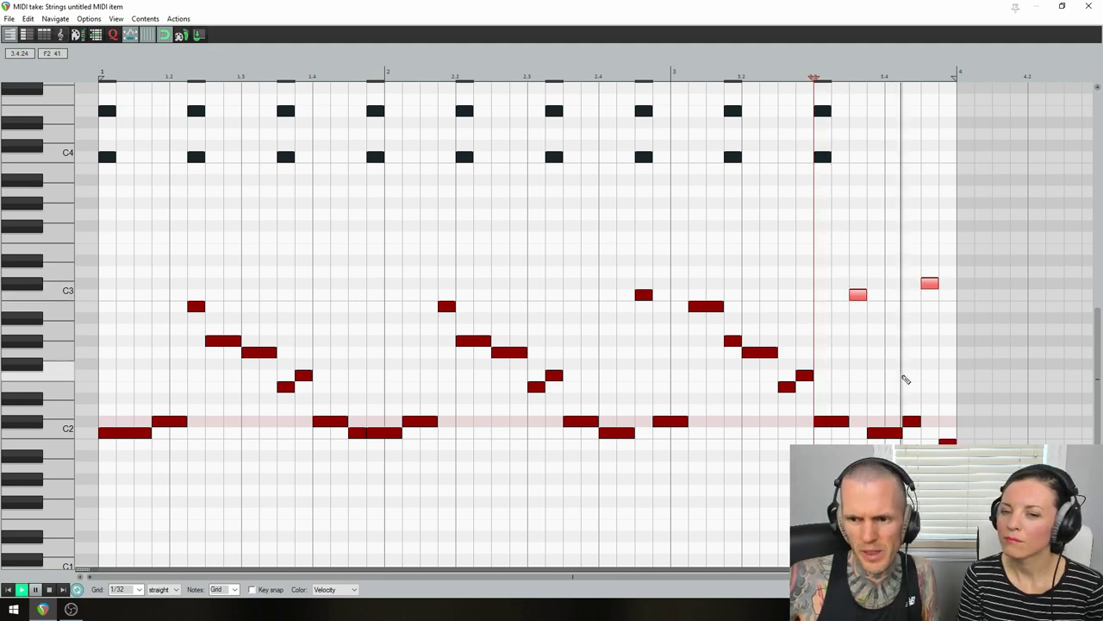
key(space)
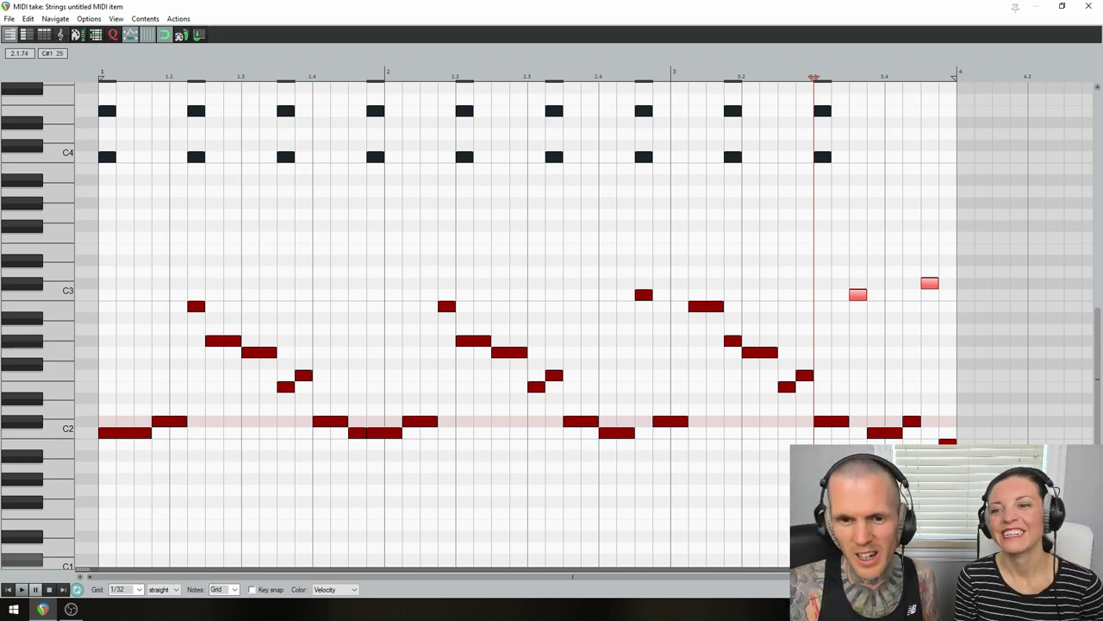
Step: Replay the bassline, select the bass note at beat 2.3, and return the play position to bar 1
key(space)
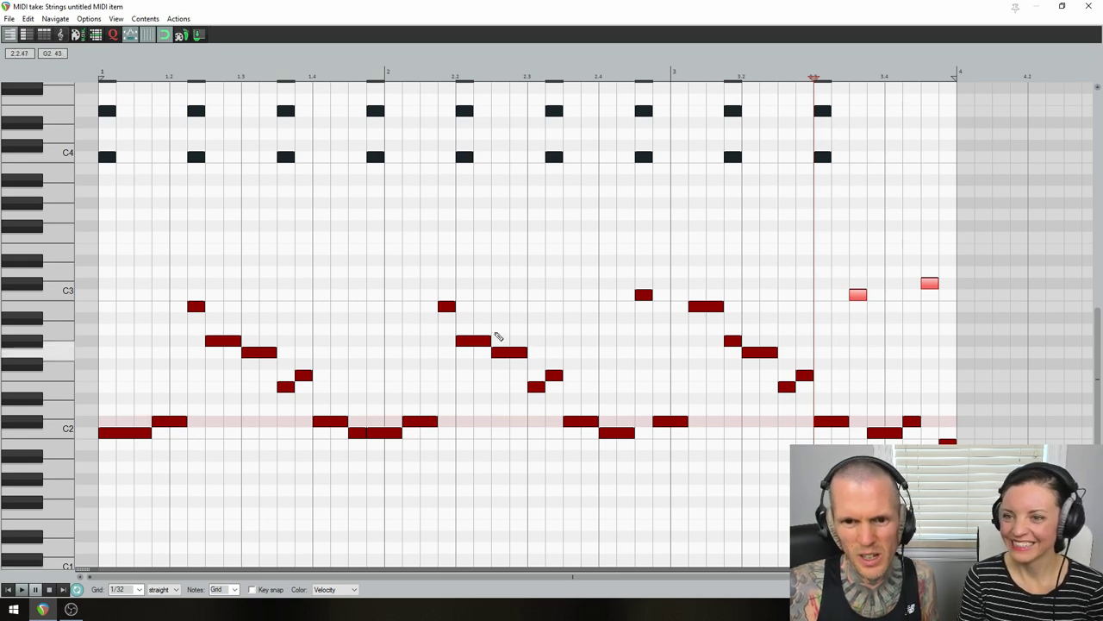
click(531, 377)
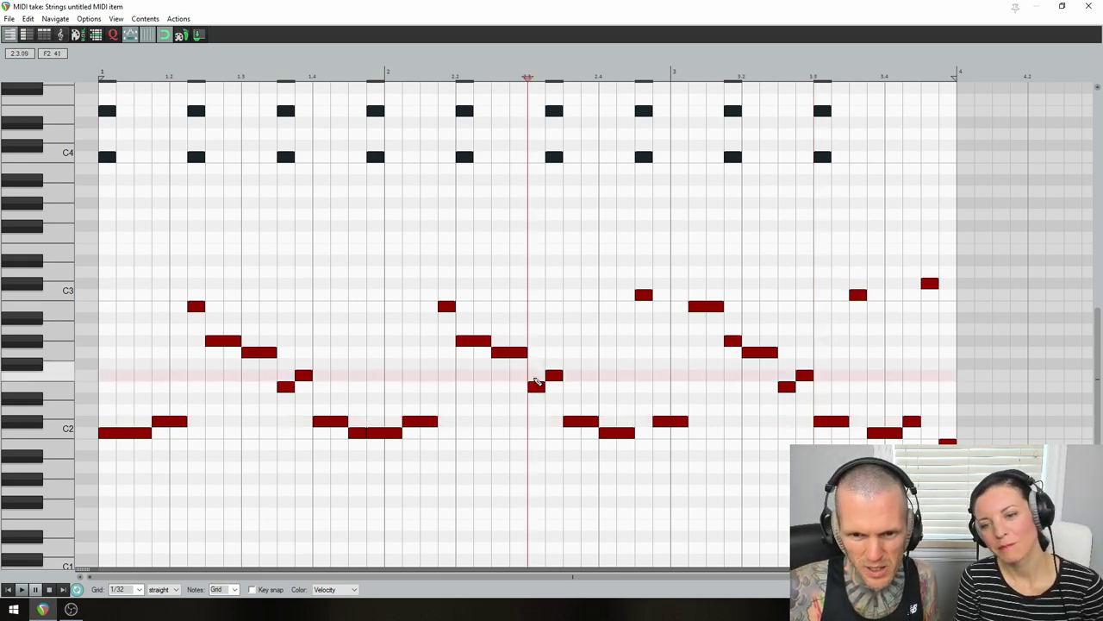
click(535, 386)
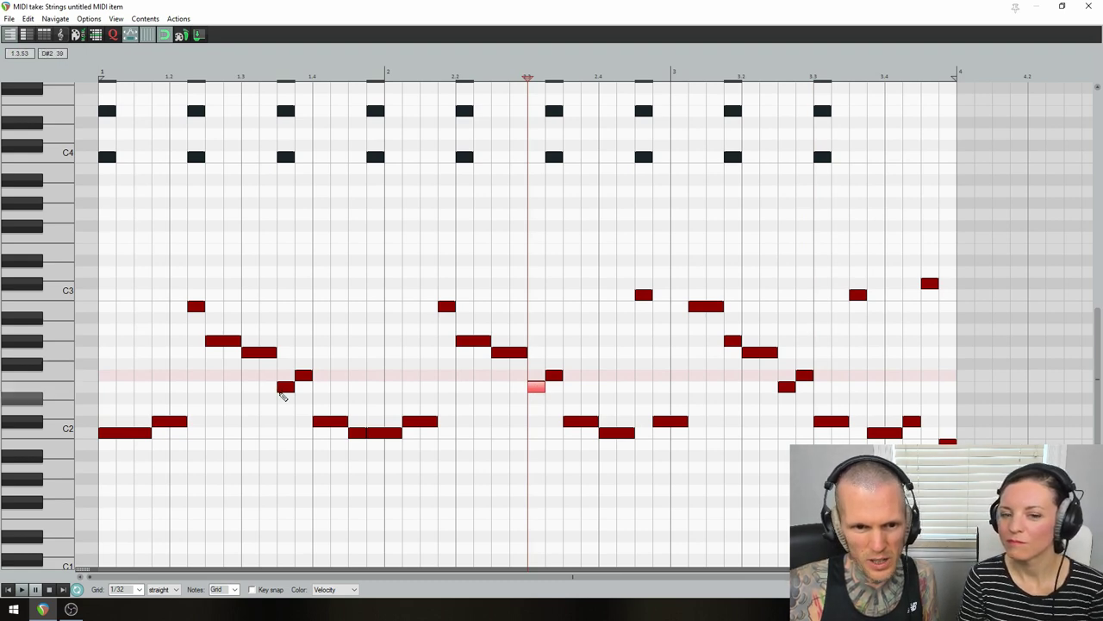
click(286, 399)
click(279, 399)
Step: Set the grid to 1/16, select the two short bar-1 notes and the beat-2.3 note, and audition
click(135, 588)
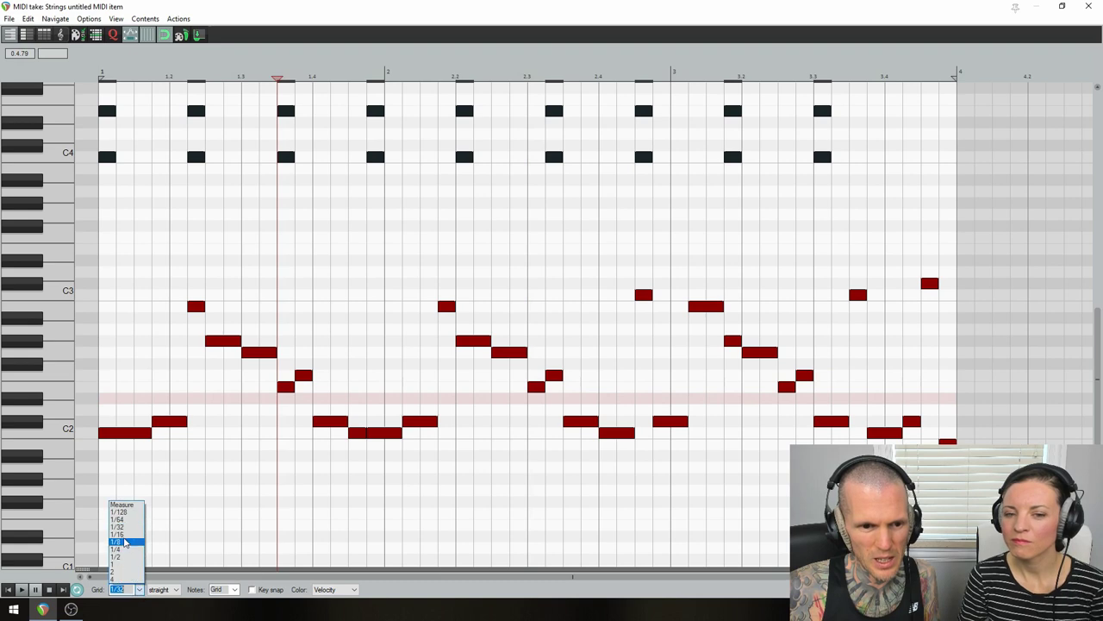
click(125, 536)
drag(288, 394, 295, 375)
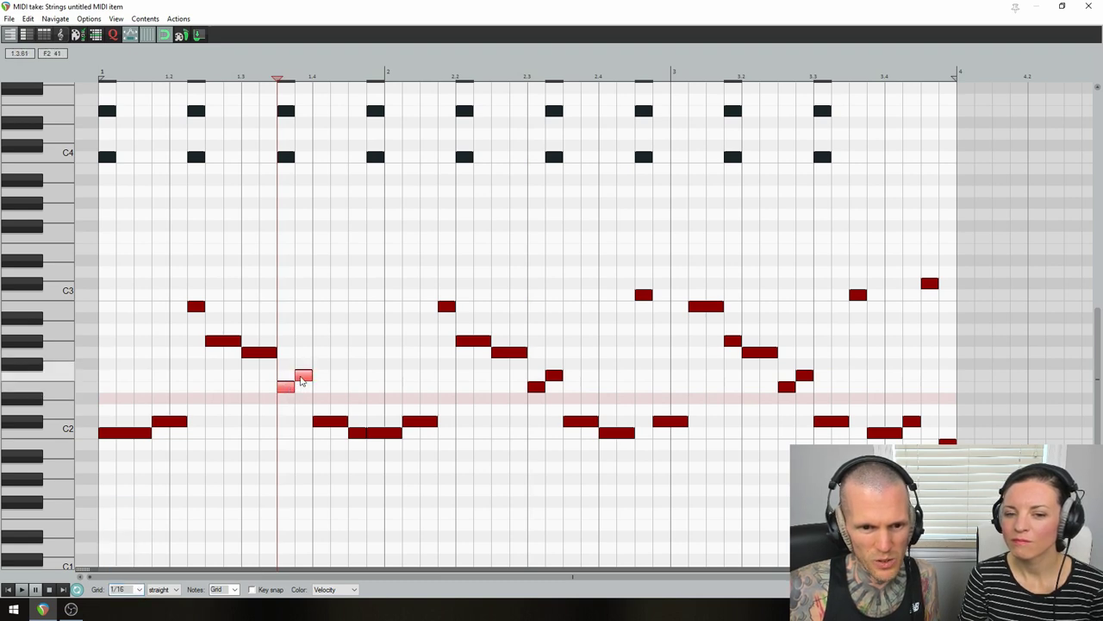
key(space)
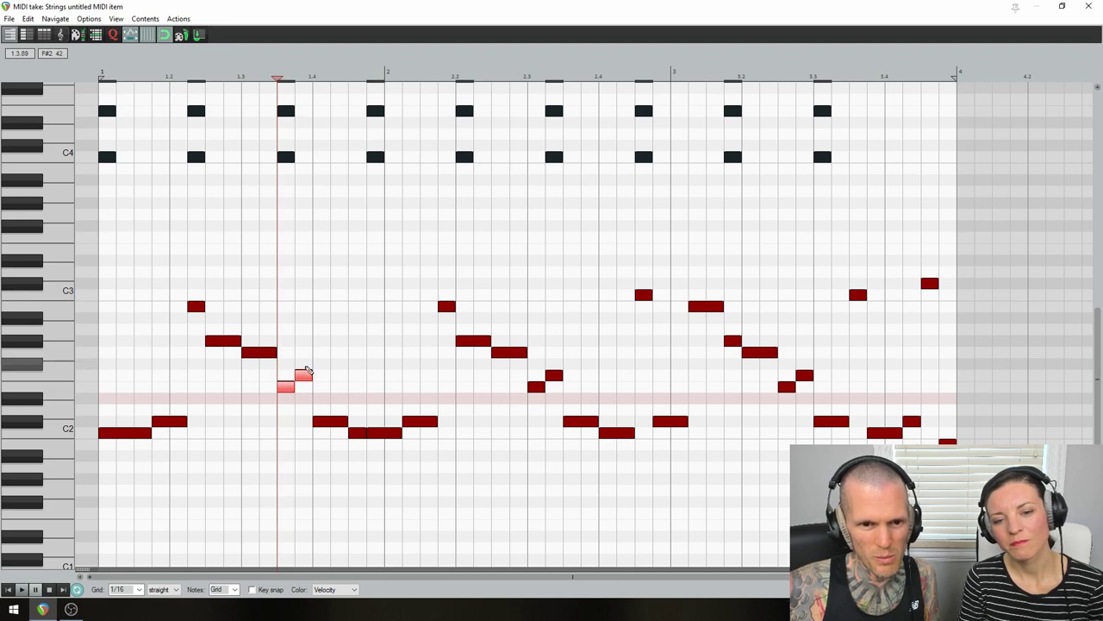
key(space)
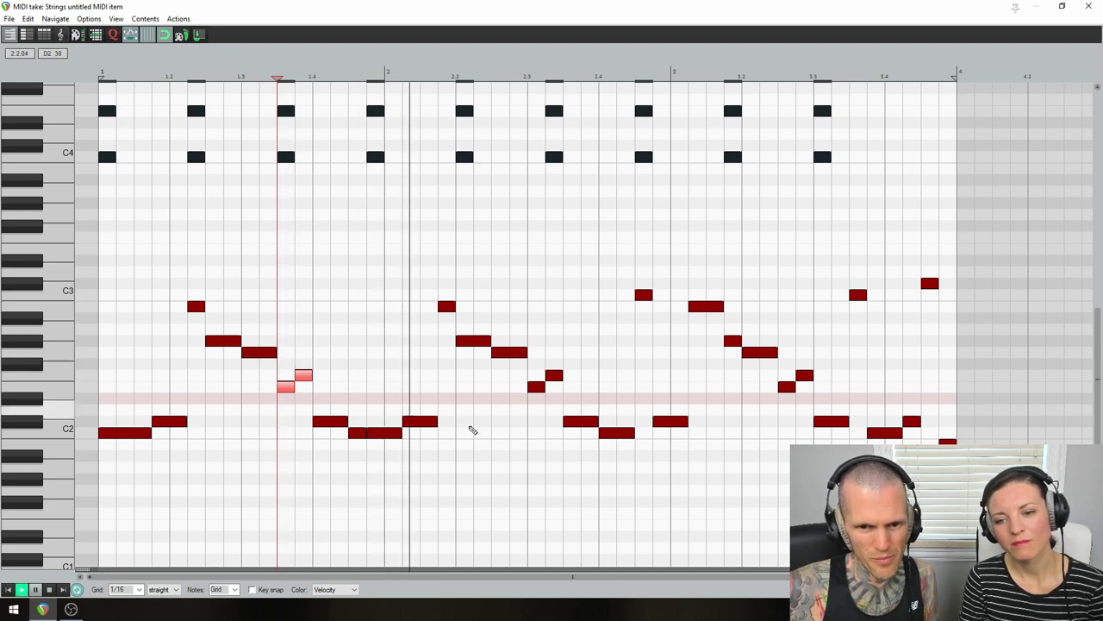
key(space)
click(536, 387)
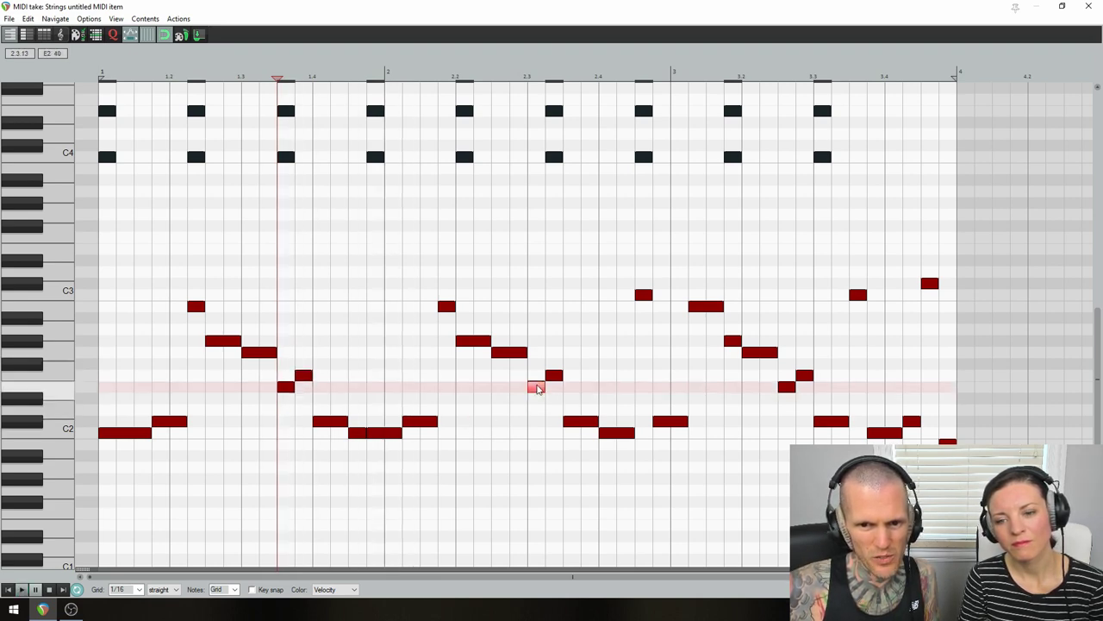
key(space)
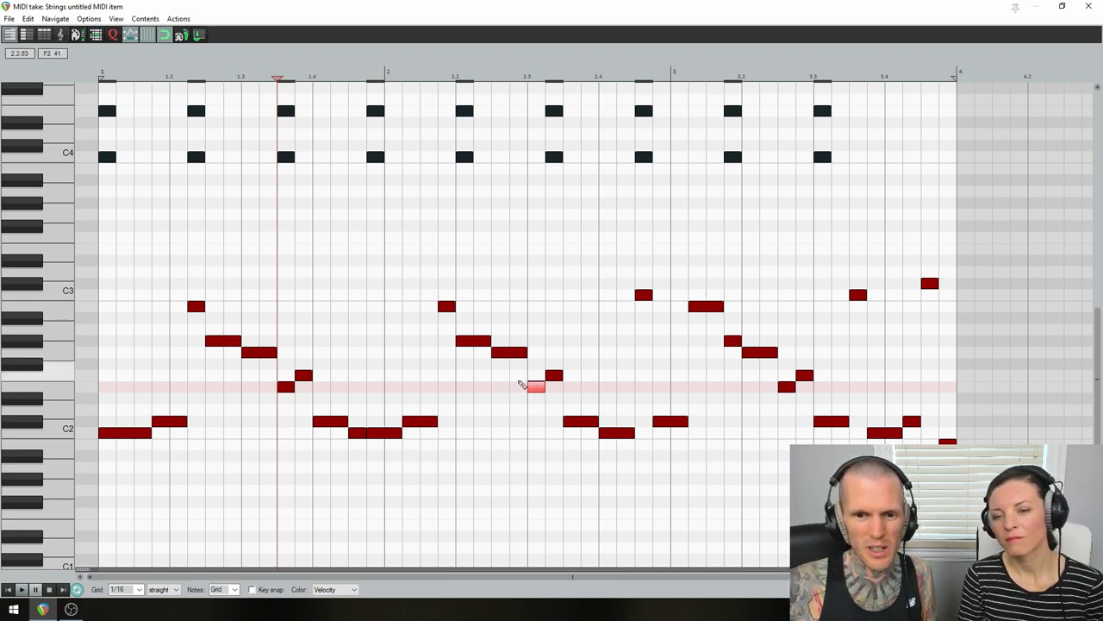
Step: Close the bass MIDI editor, briefly reopen the Bass item at beat 2.3, then close it again
drag(283, 394, 312, 371)
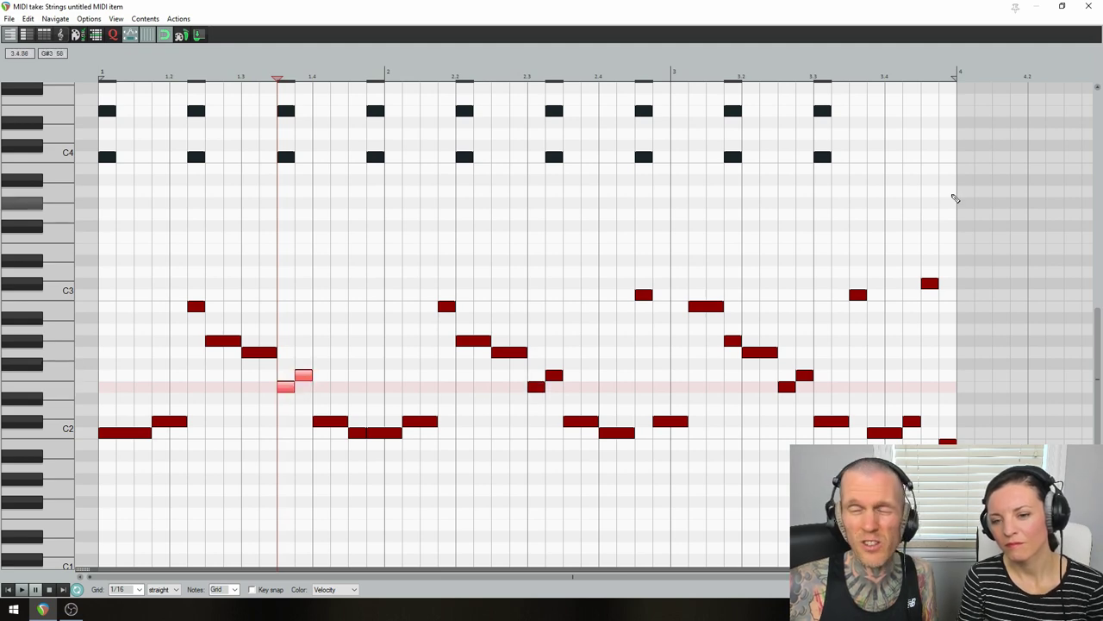
click(1091, 7)
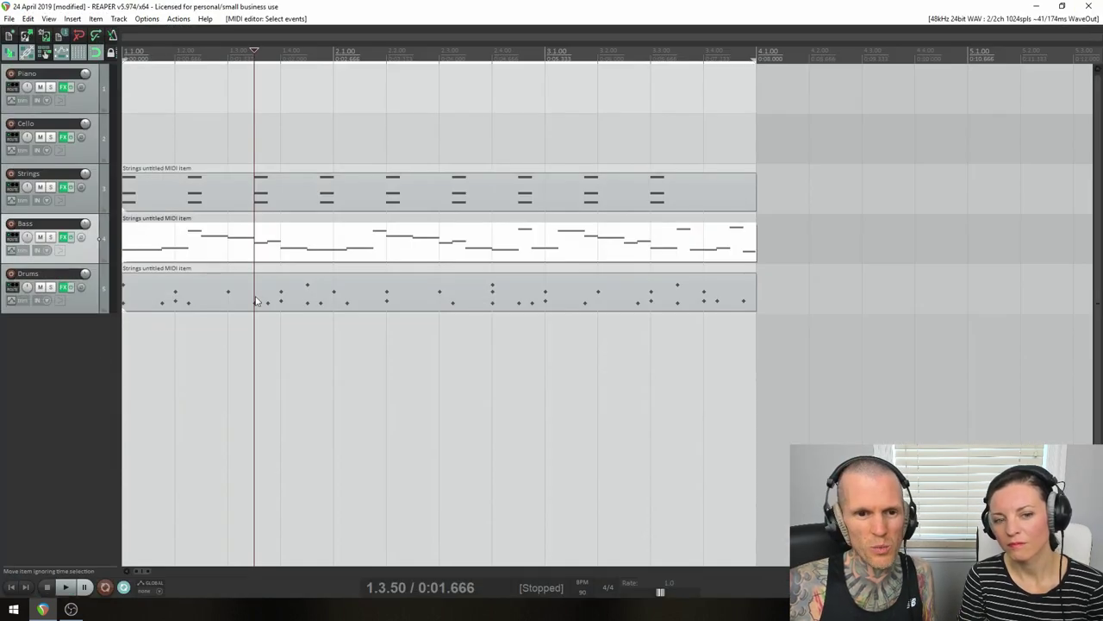
double_click(385, 242)
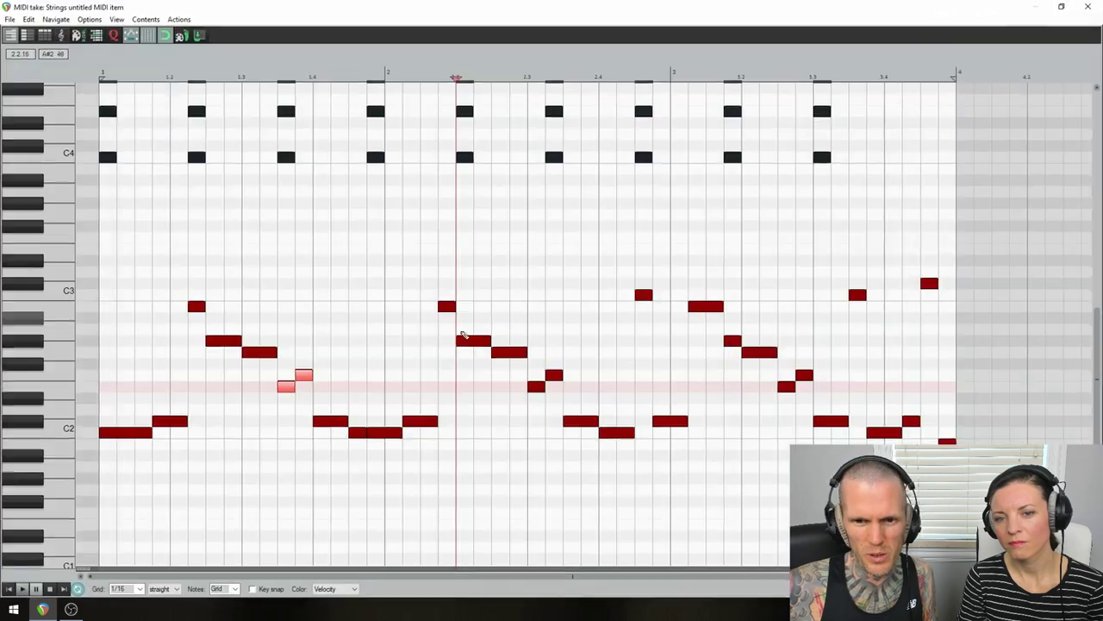
click(533, 379)
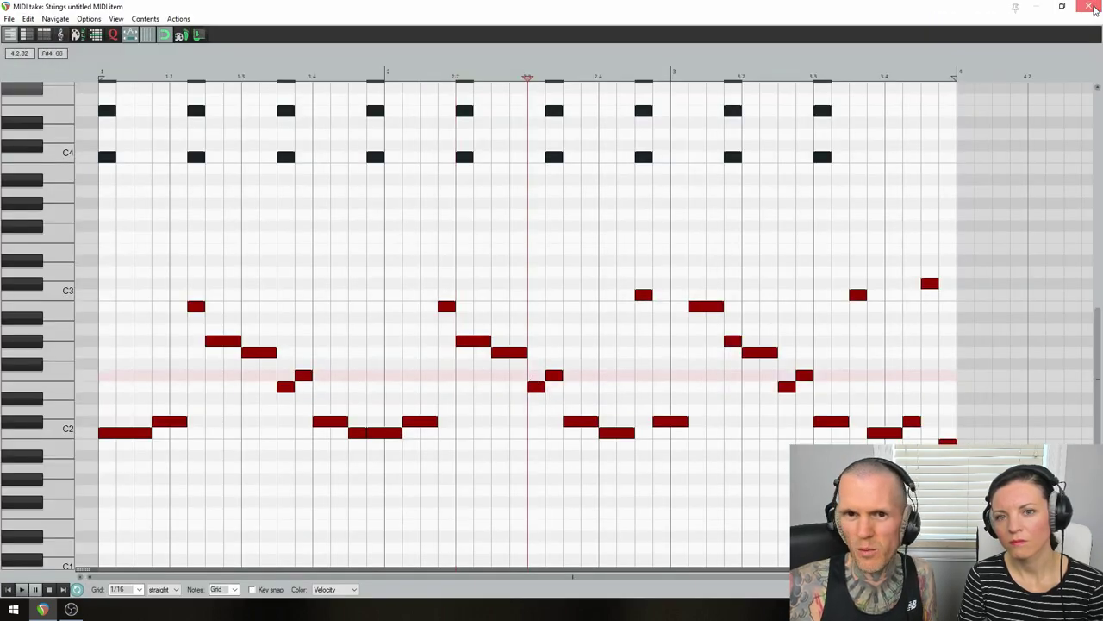
click(1093, 7)
Step: Open the Drums item, add a C2 hit at beat 2.3, and play the reworked pattern
double_click(440, 294)
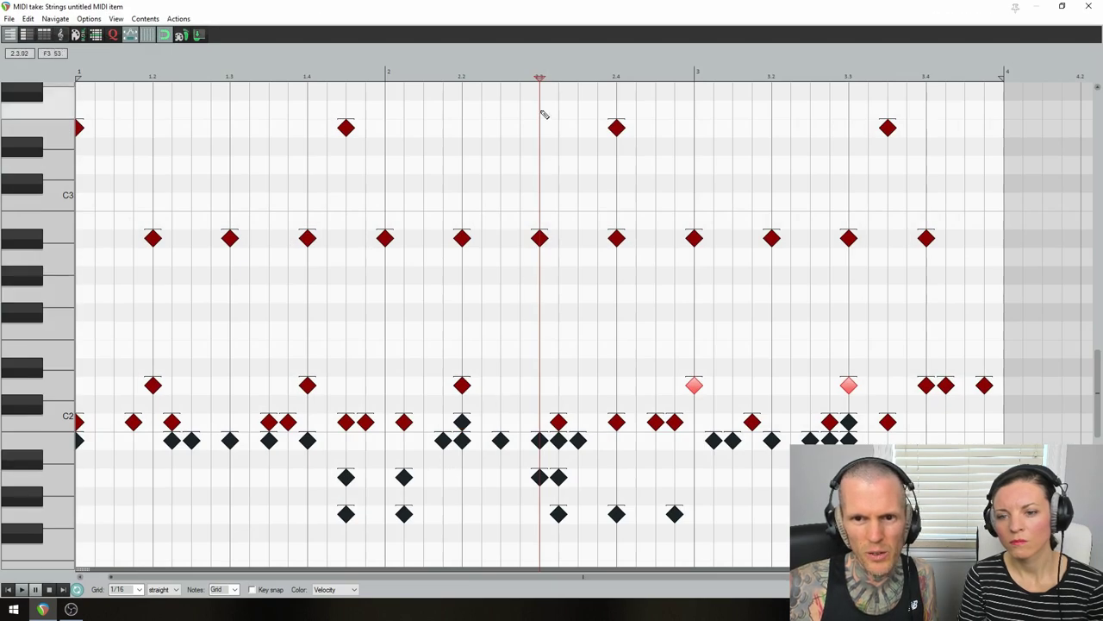
click(539, 422)
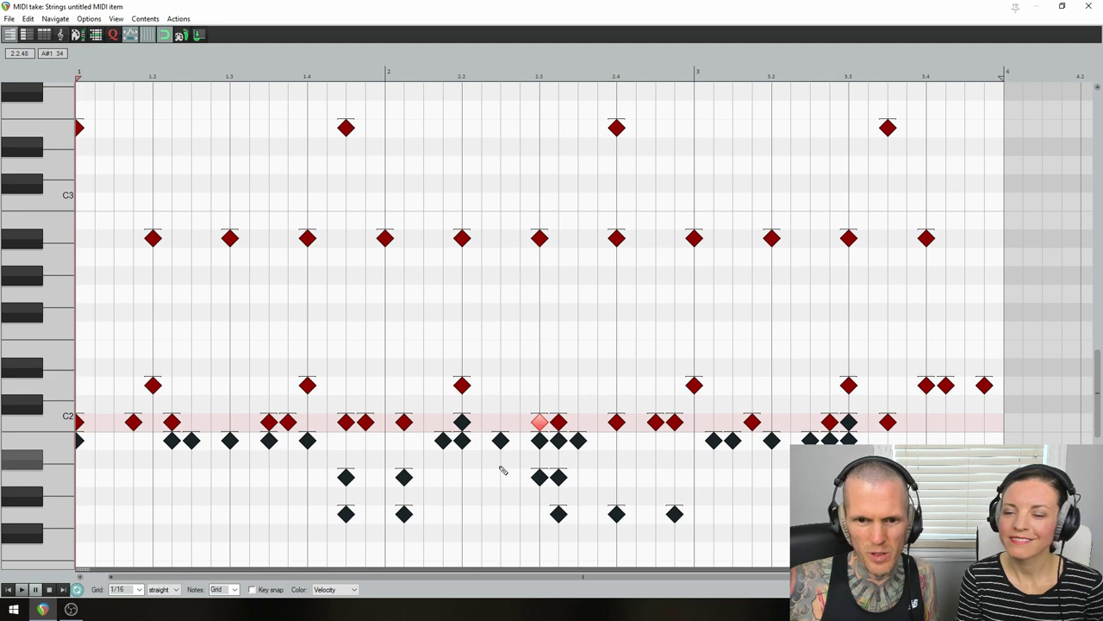
scroll(500, 449, left, 2)
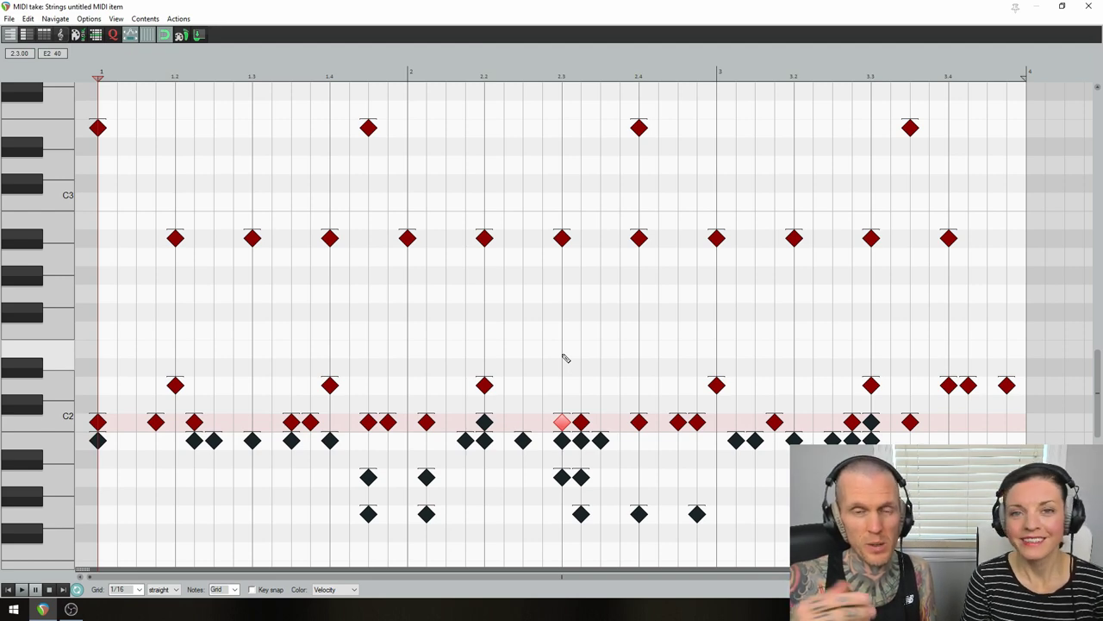
key(space)
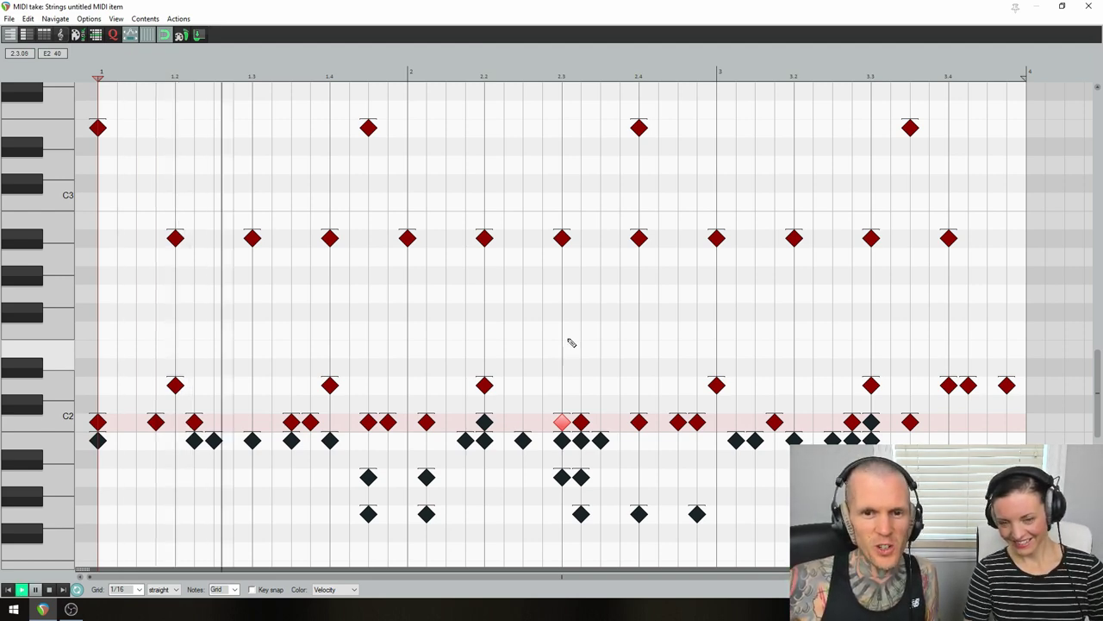
scroll(579, 549, down, 2)
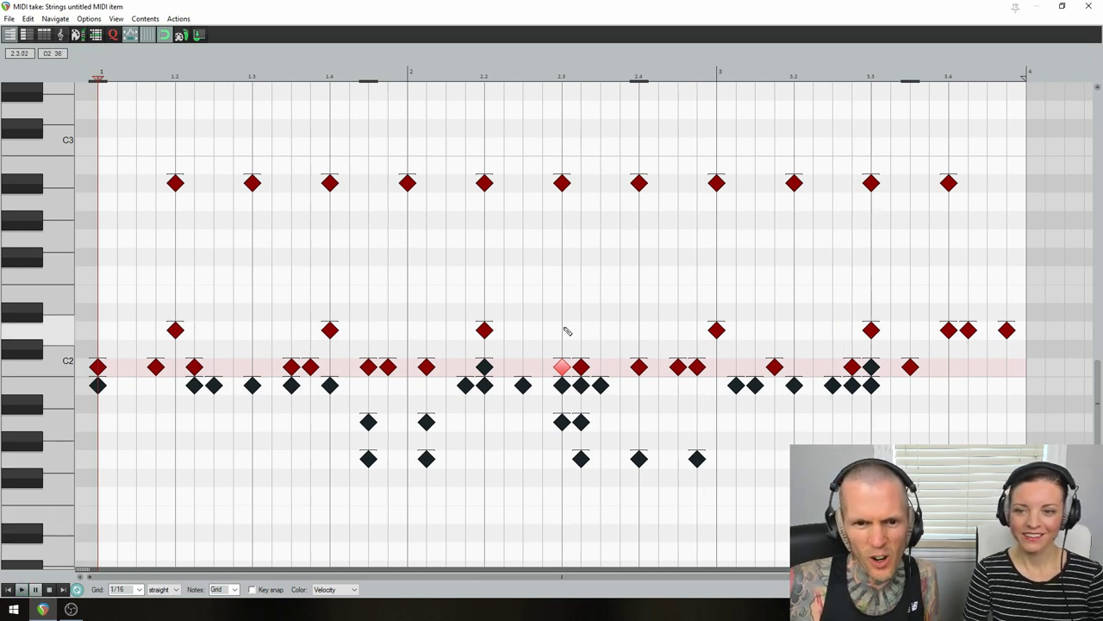
Step: Insert an extra drum hit near beat 1.4 and select the matching hit groups at beats 1.4 and 2.3
click(330, 330)
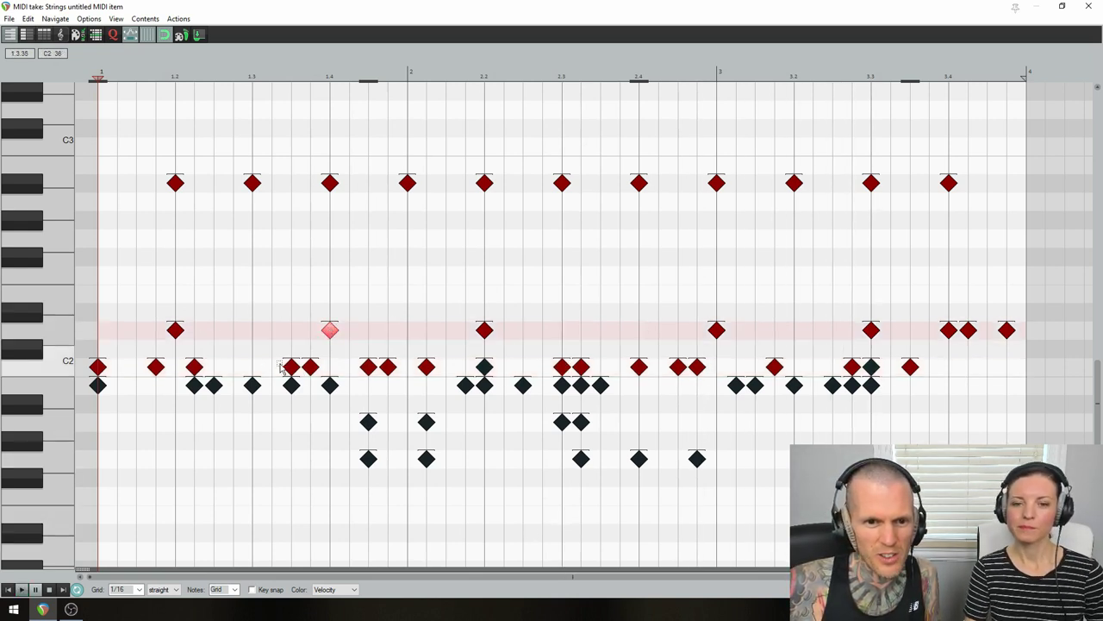
drag(281, 374, 336, 312)
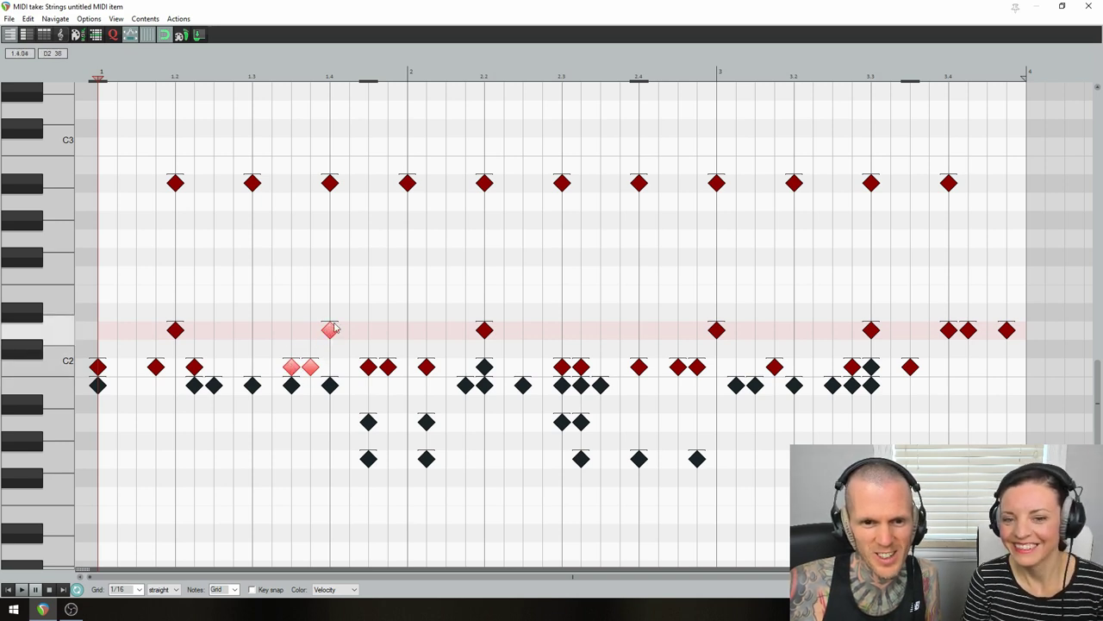
click(601, 331)
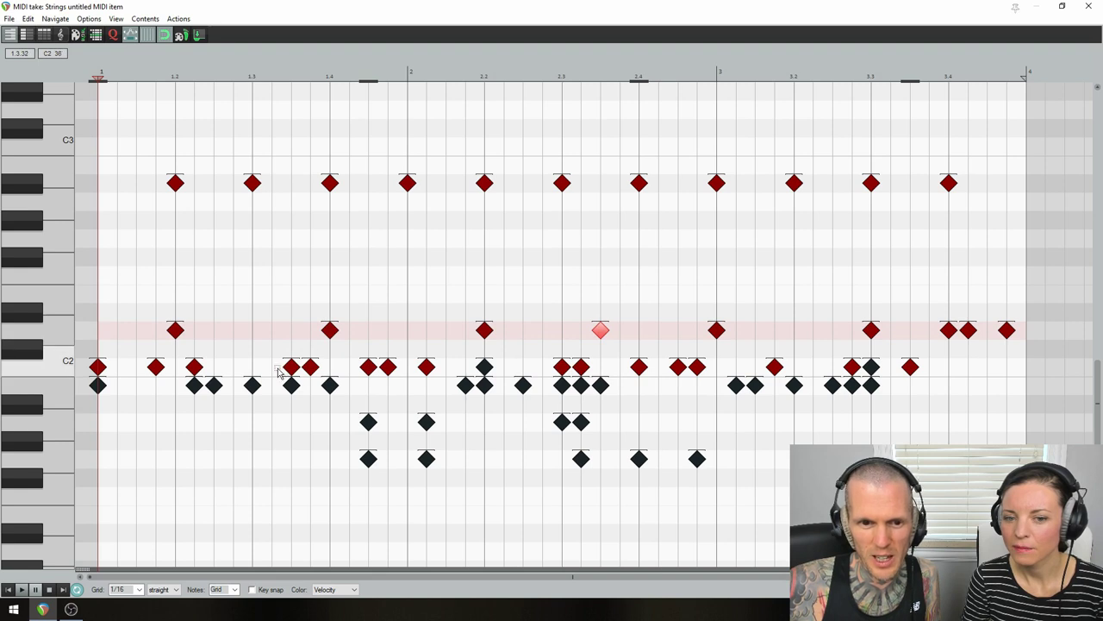
drag(287, 369, 338, 322)
drag(546, 365, 600, 331)
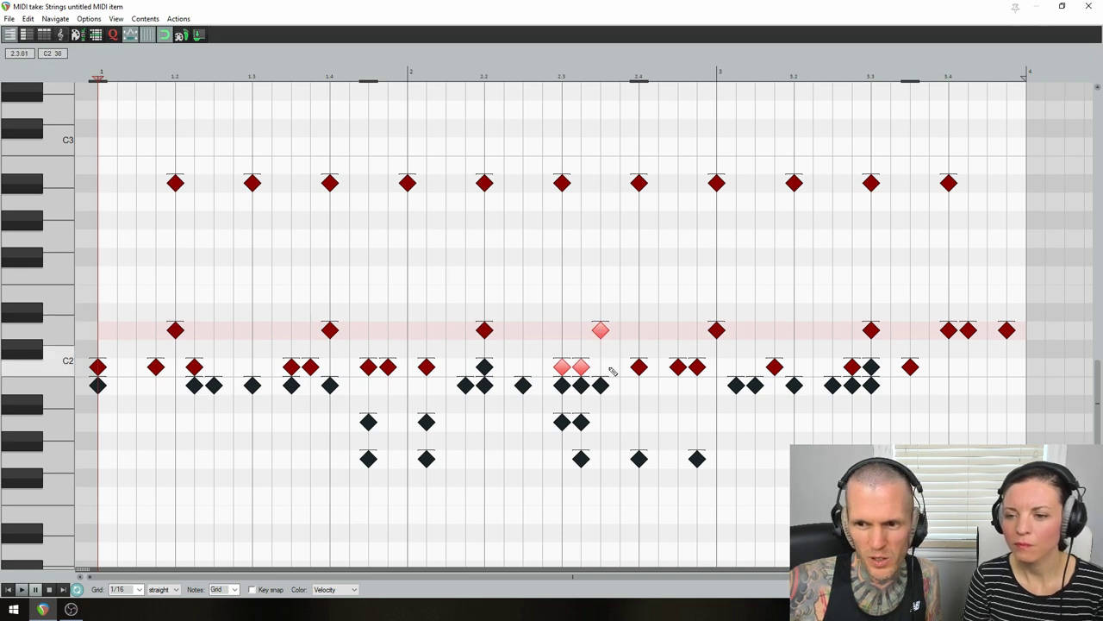
Step: Add a C2 hit just before beat 3.4, raise it to D2, and play the pattern
click(929, 368)
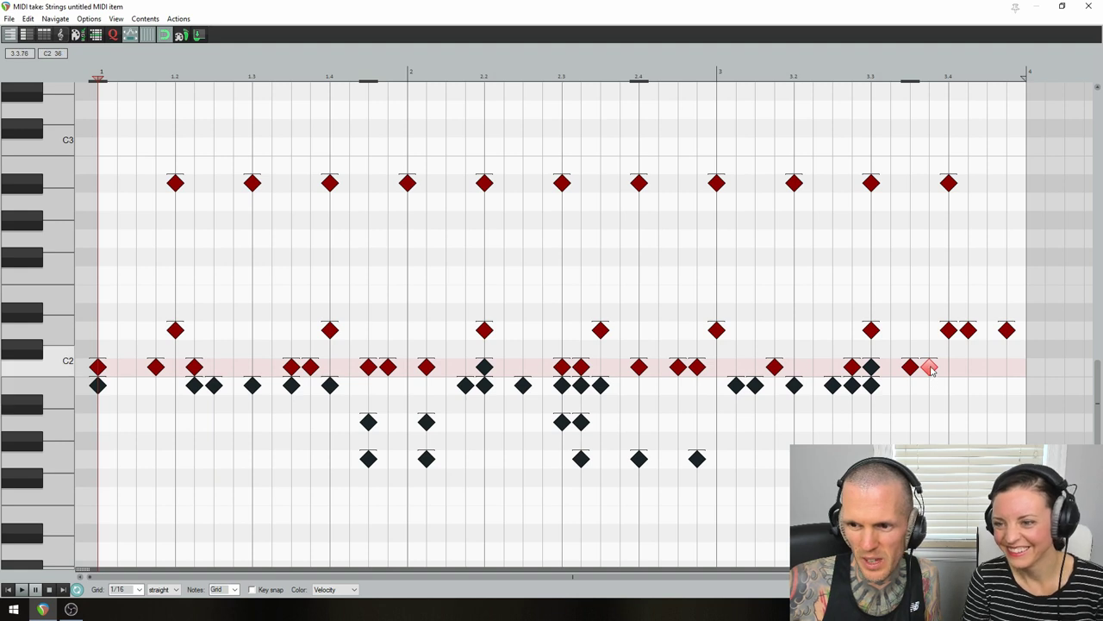
key(space)
click(642, 388)
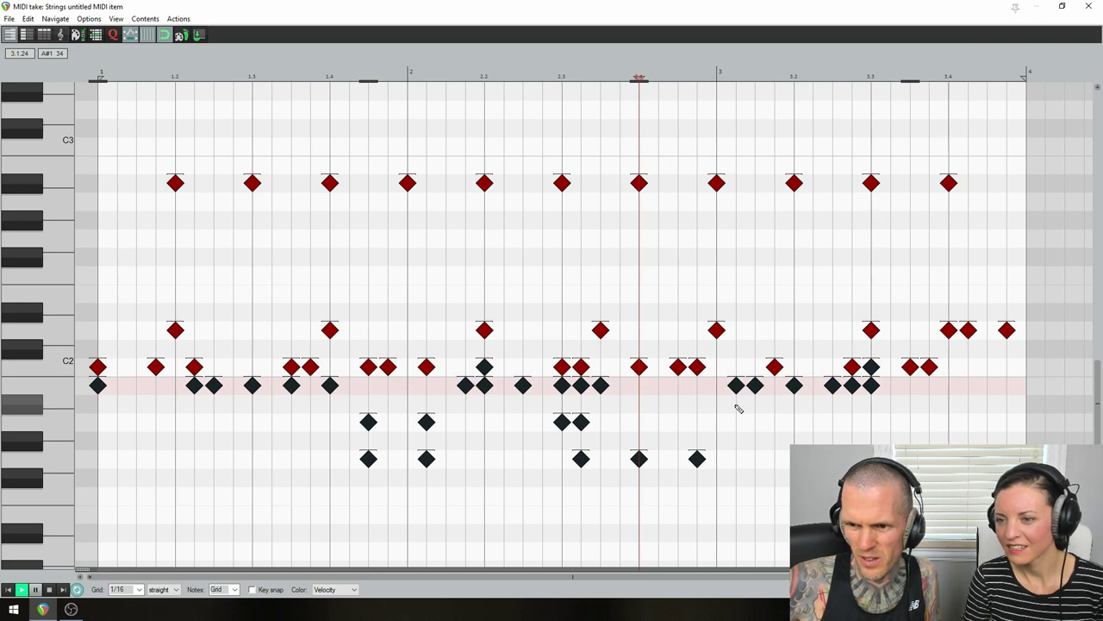
key(space)
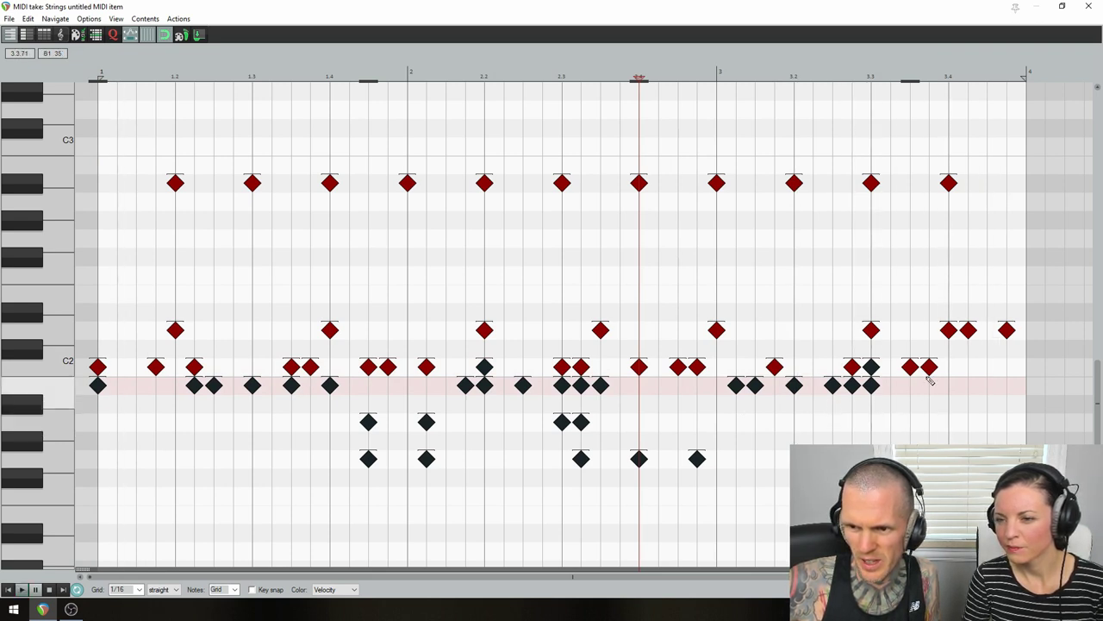
drag(930, 367, 929, 331)
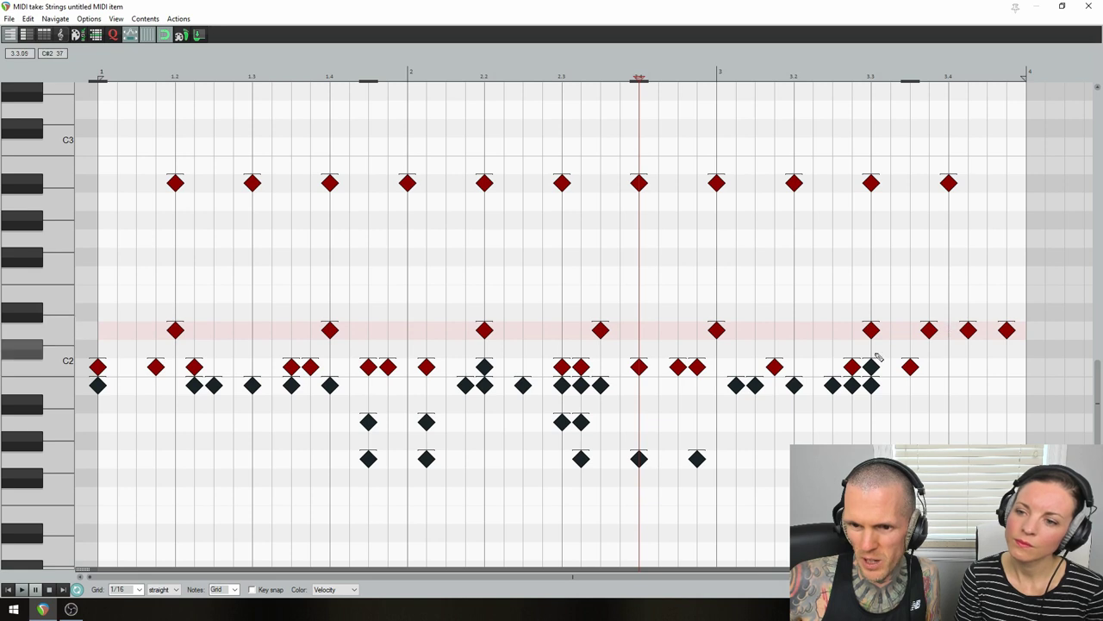
key(space)
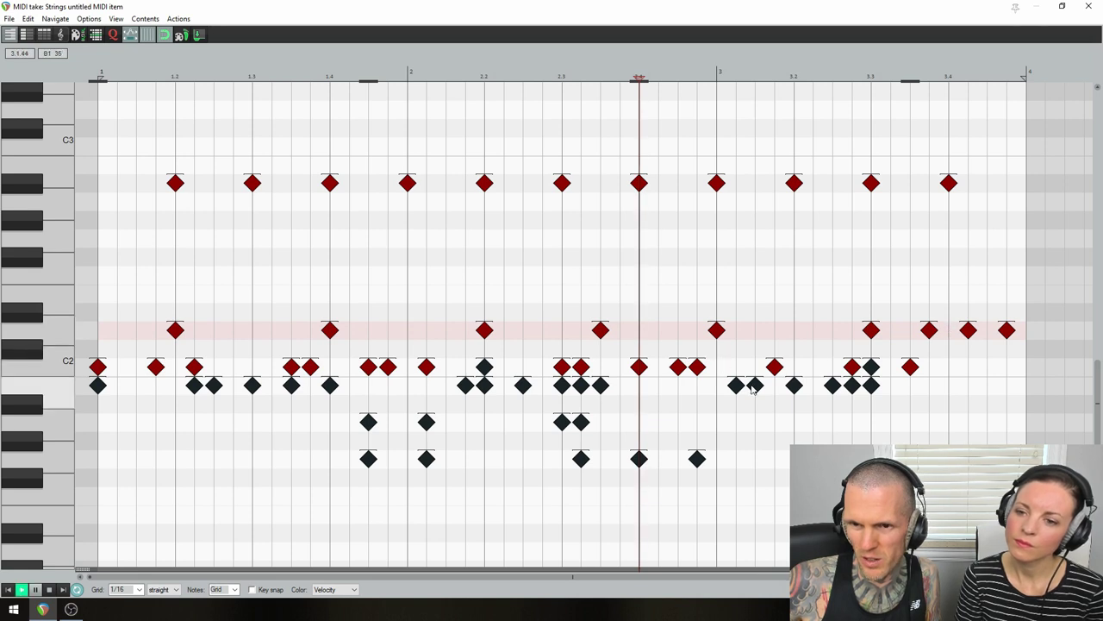
Step: Add a C2 hit late in beat 3.4 and move the two preceding D2 hits down to C2
click(988, 367)
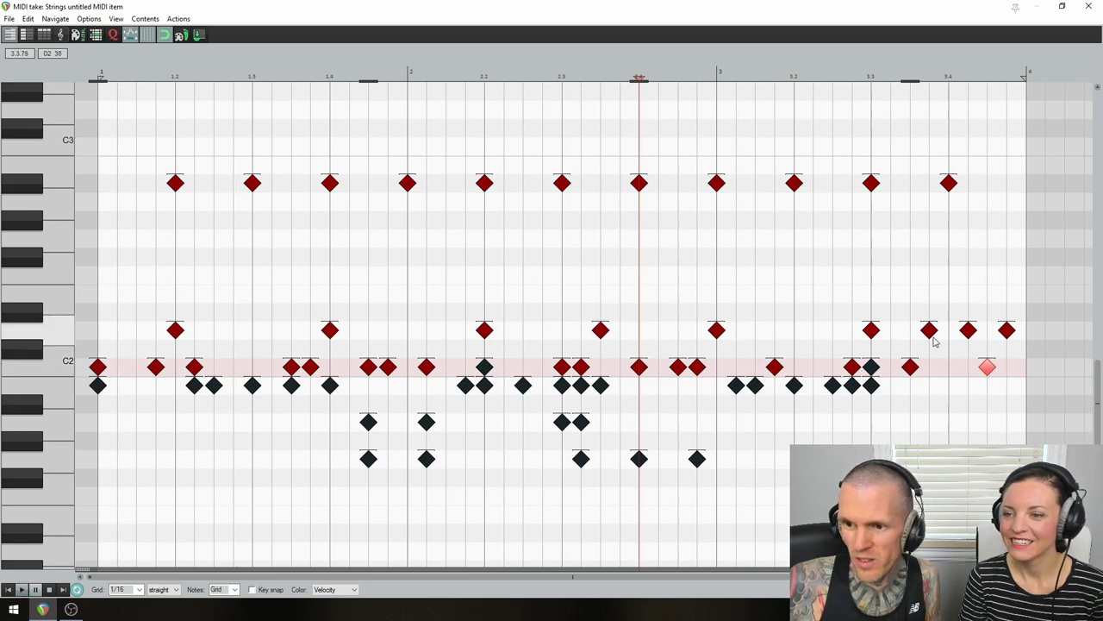
drag(936, 339, 936, 368)
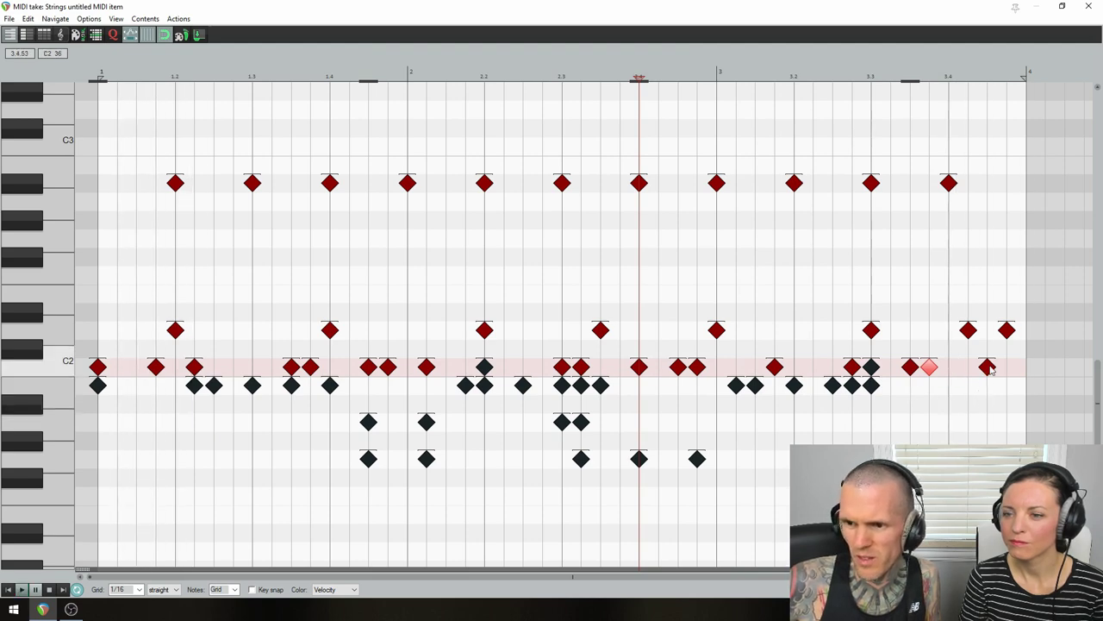
drag(968, 331, 1005, 322)
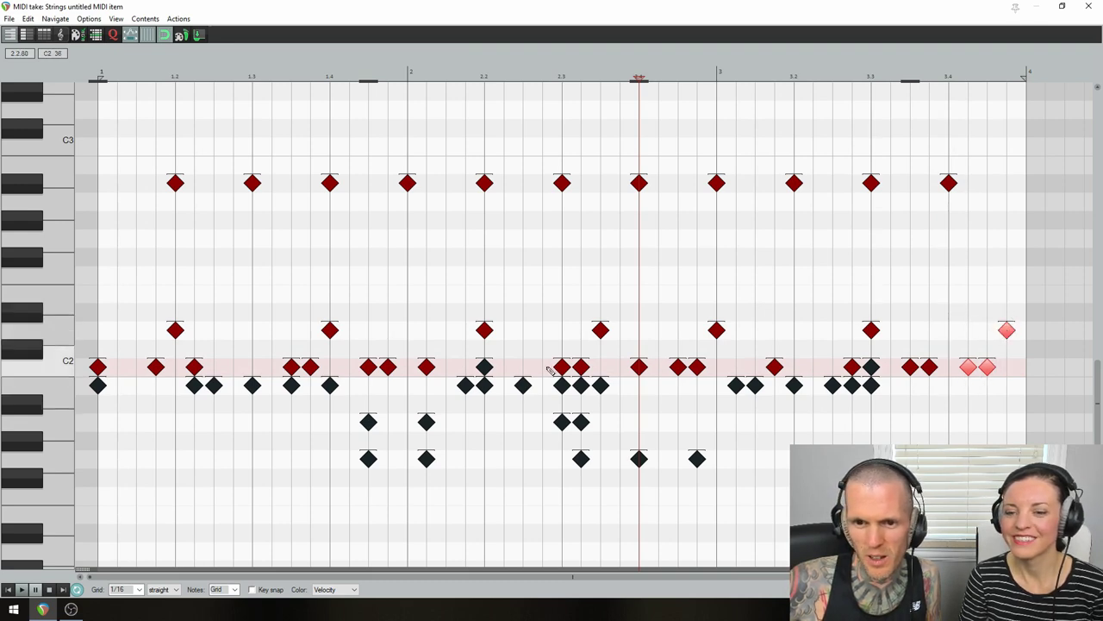
Step: Audition the reworked turnaround by playing from beat 3
drag(548, 374, 601, 326)
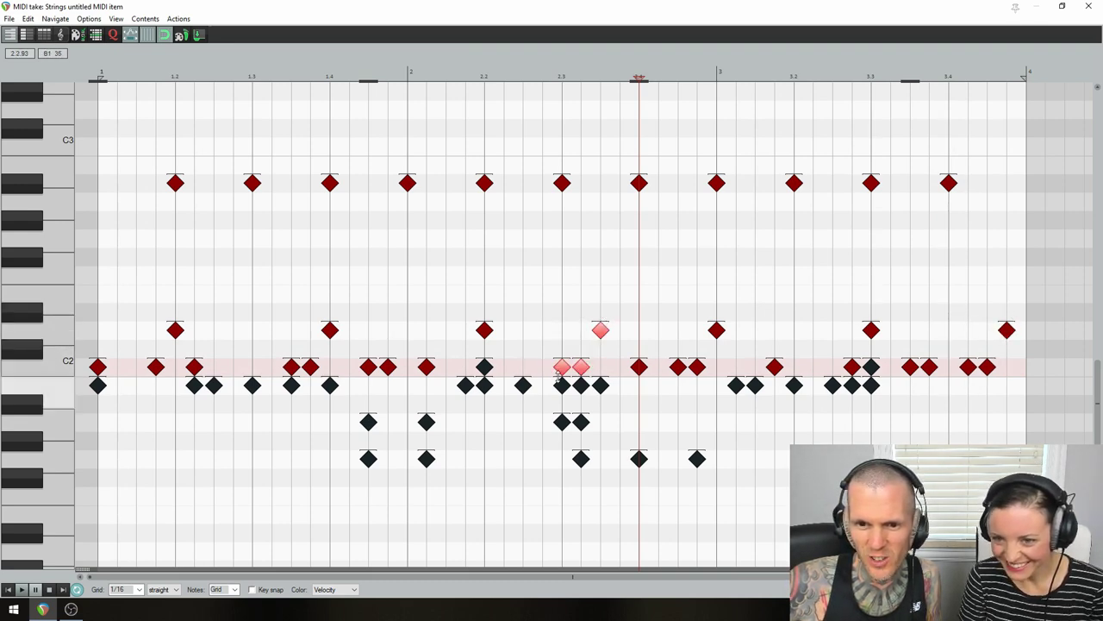
click(951, 399)
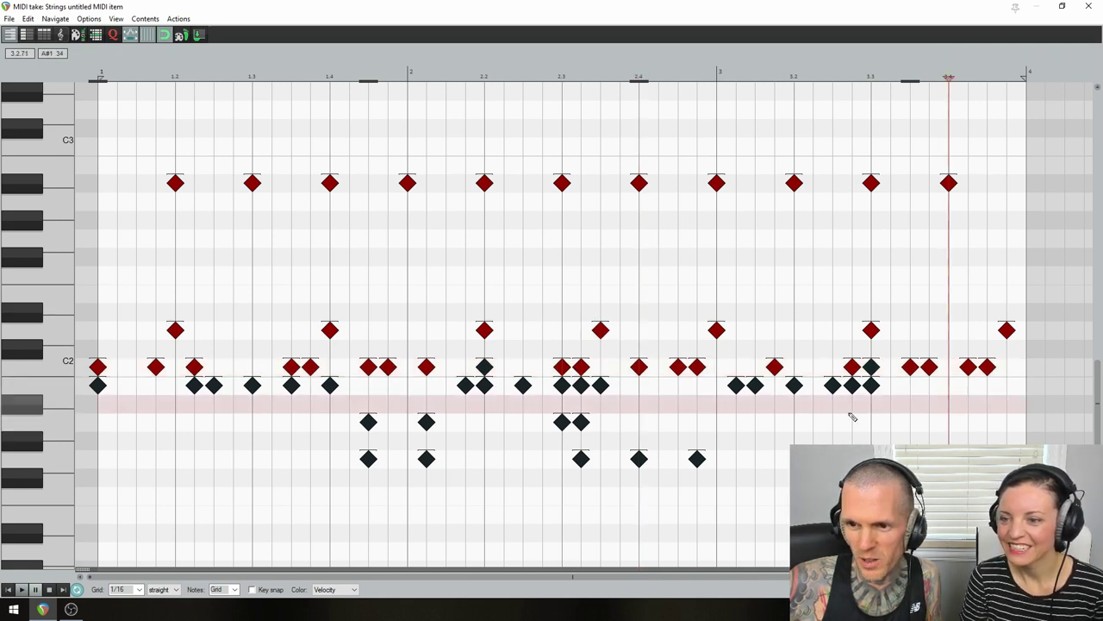
click(721, 420)
key(space)
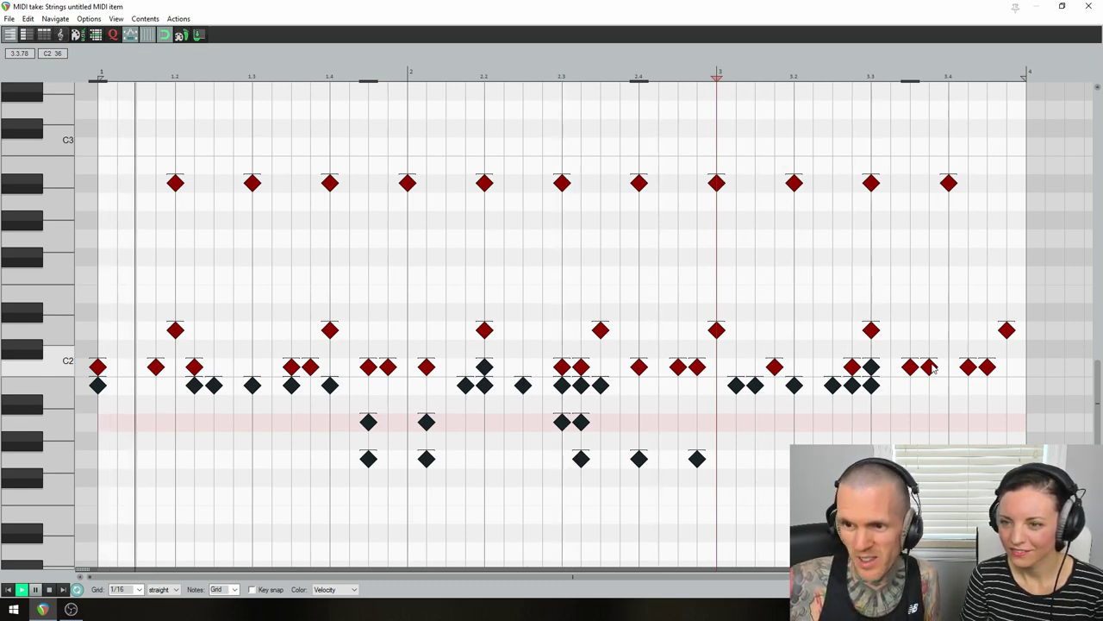
Step: Try the hit before beat 3.4 higher, return it to C2, and stop playback
drag(932, 367, 931, 333)
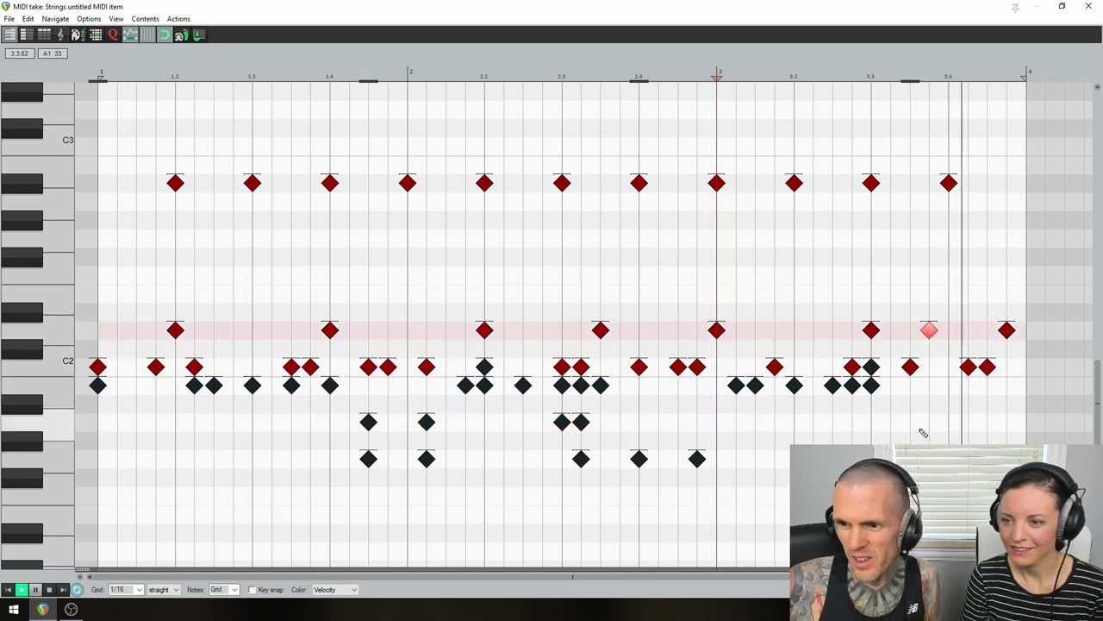
drag(930, 329, 930, 367)
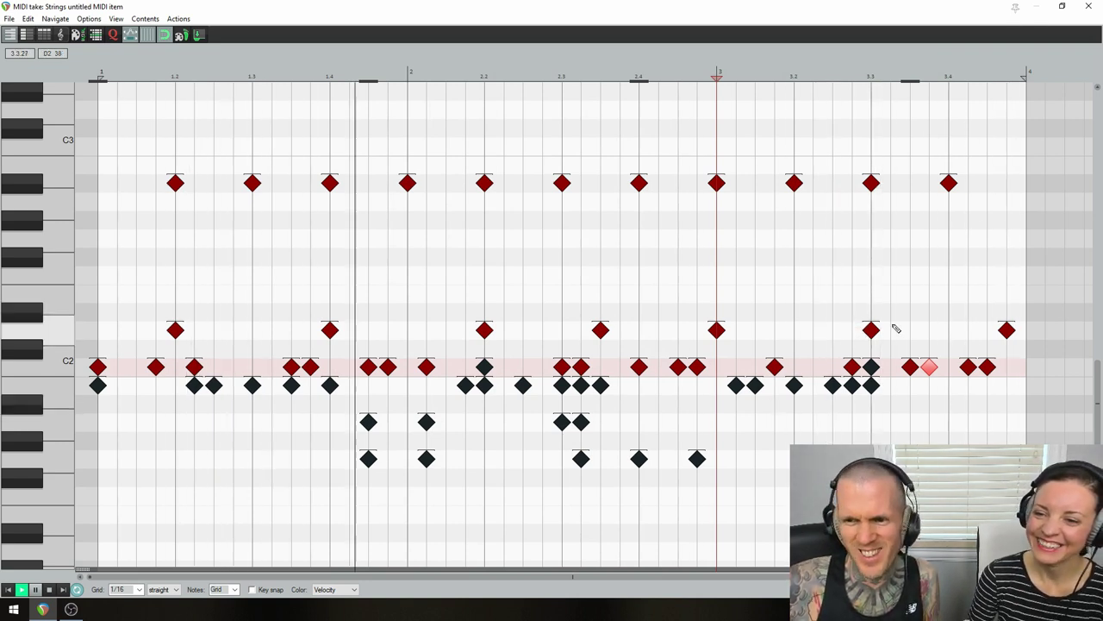
key(space)
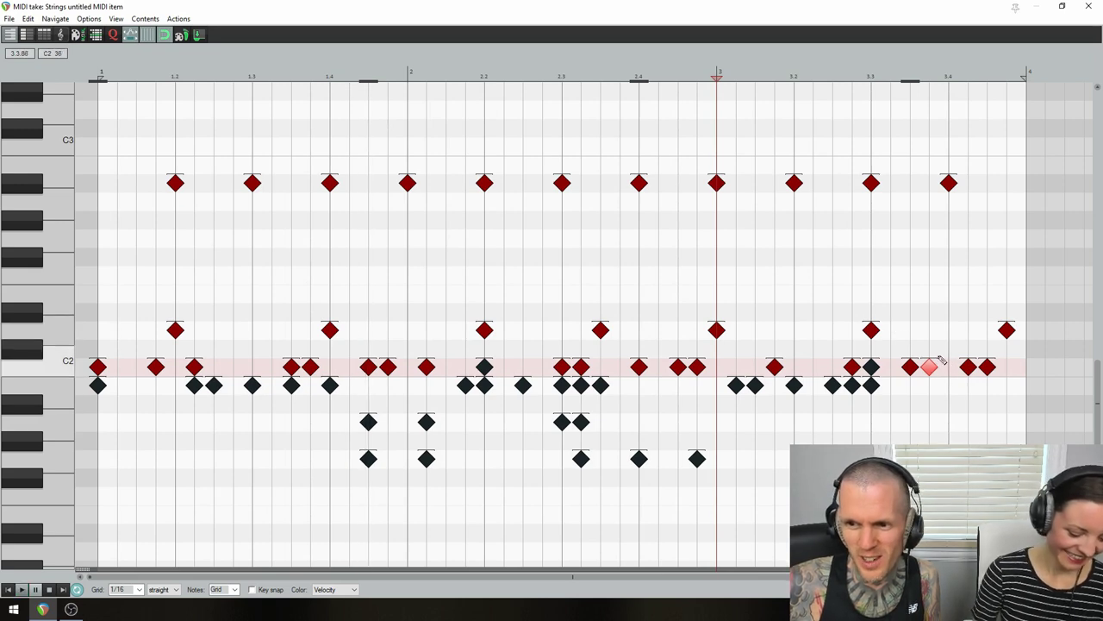
click(924, 366)
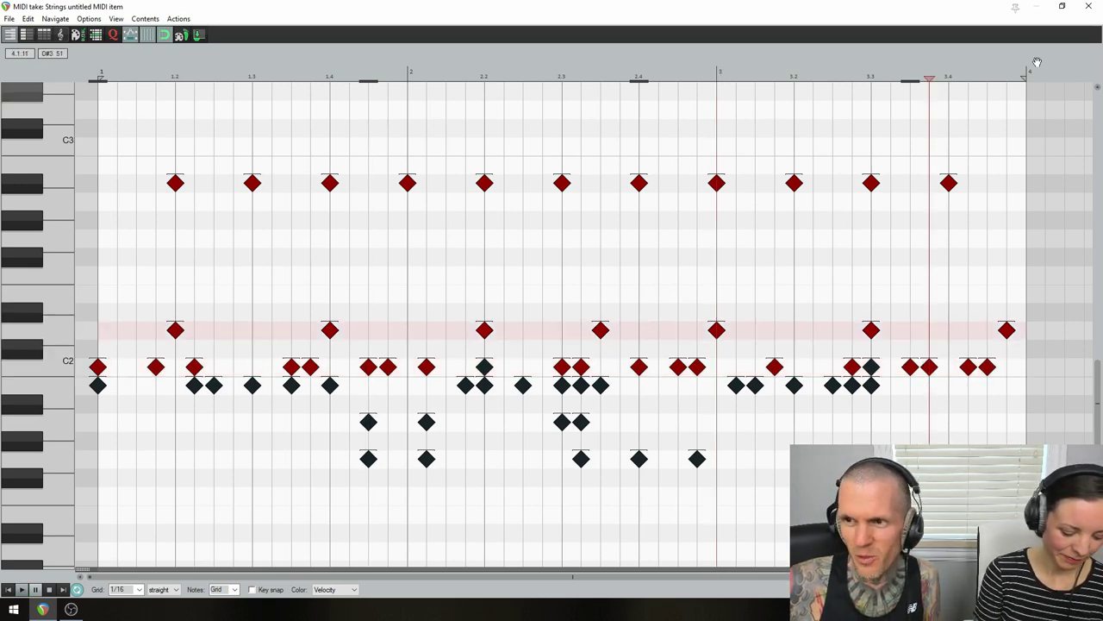
Step: Swap from the drum pattern to the strings MIDI item and scroll to its B1–C3 bassline
click(1093, 7)
double_click(140, 243)
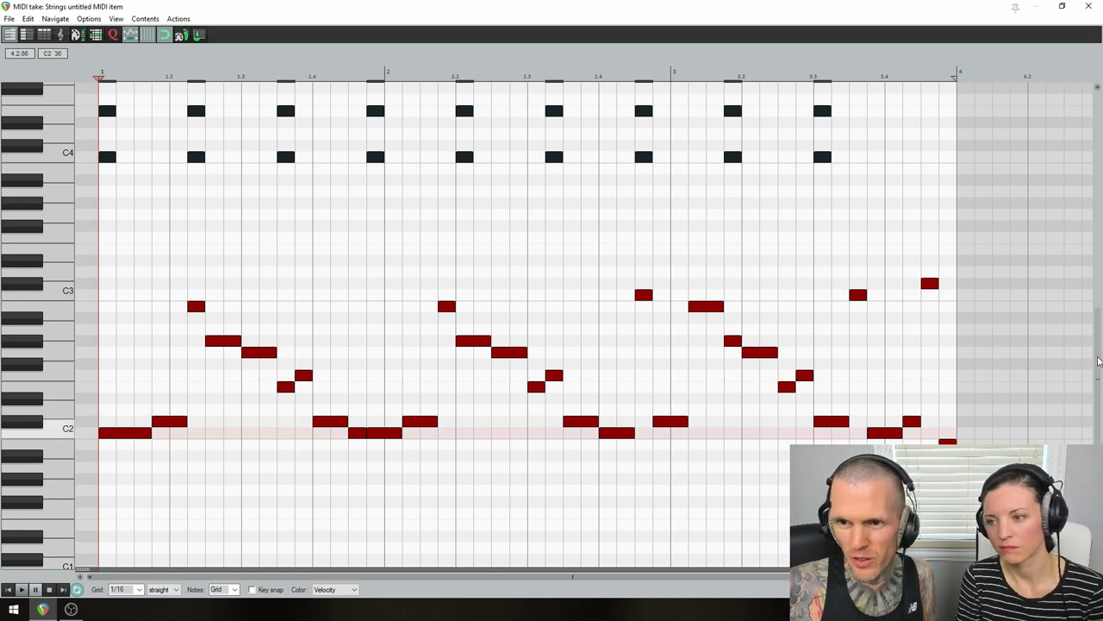
scroll(1099, 362, down, 2)
scroll(1099, 362, down, 1)
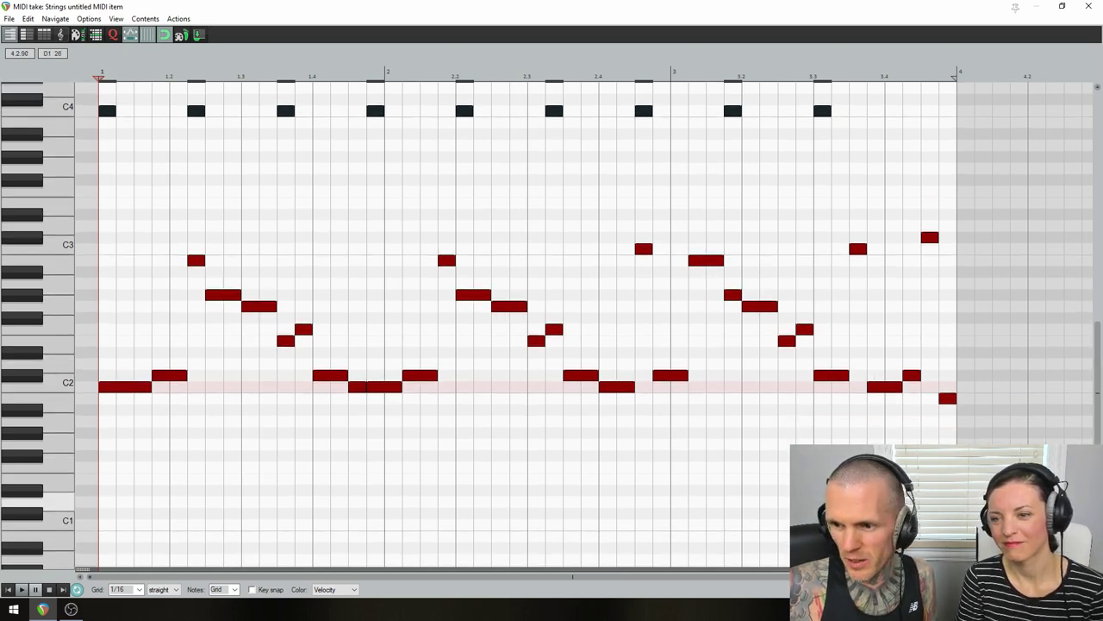
scroll(1099, 399, down, 2)
scroll(1100, 398, up, 2)
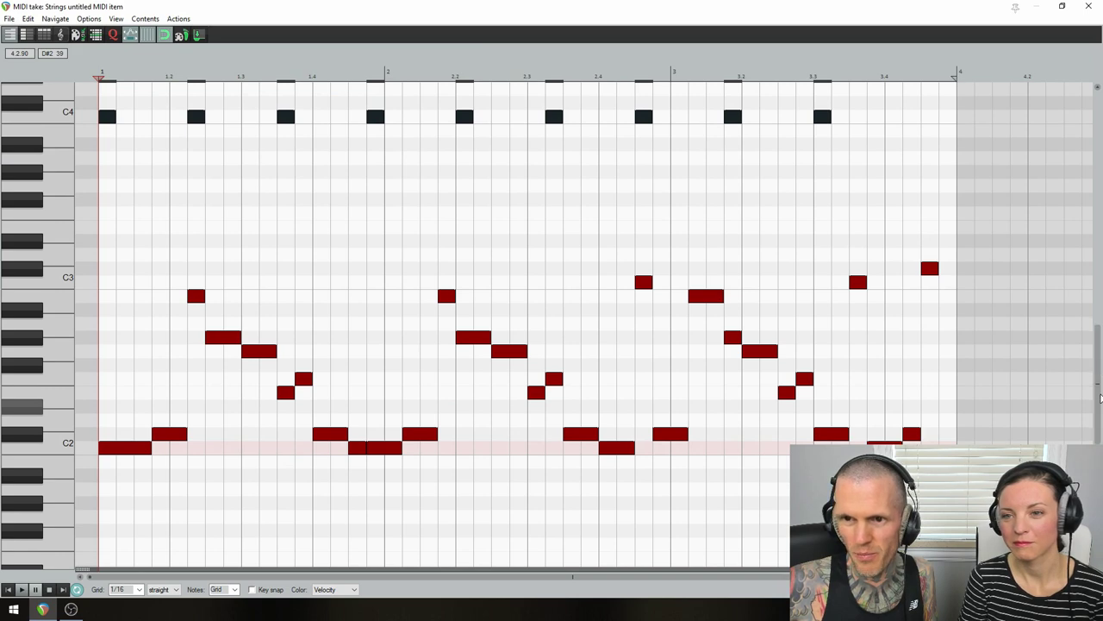
scroll(1100, 398, down, 1)
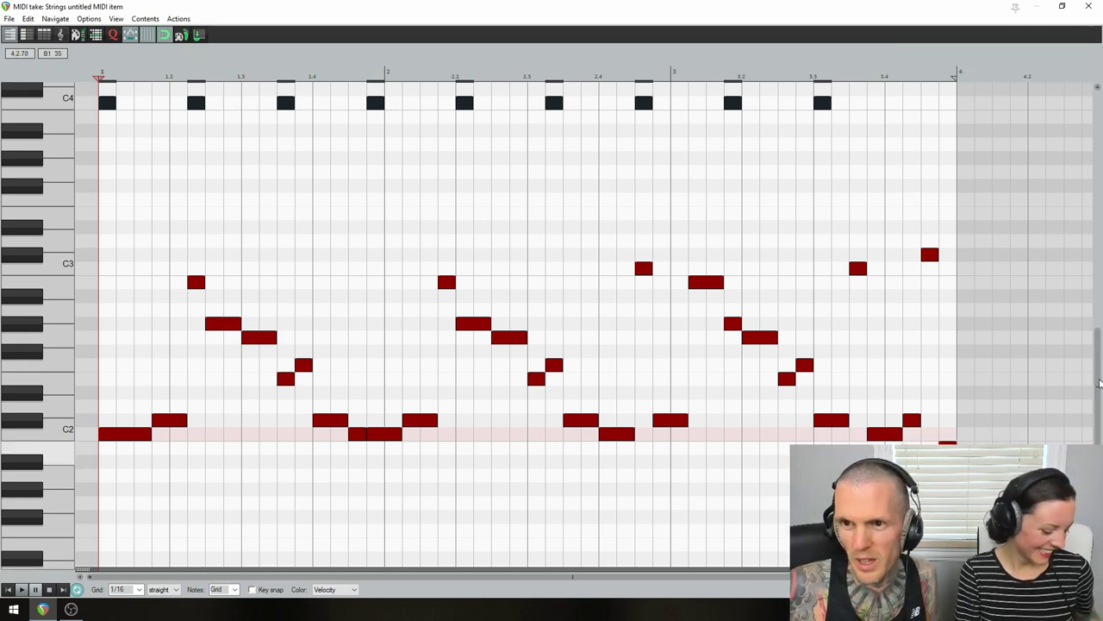
scroll(1099, 384, down, 1)
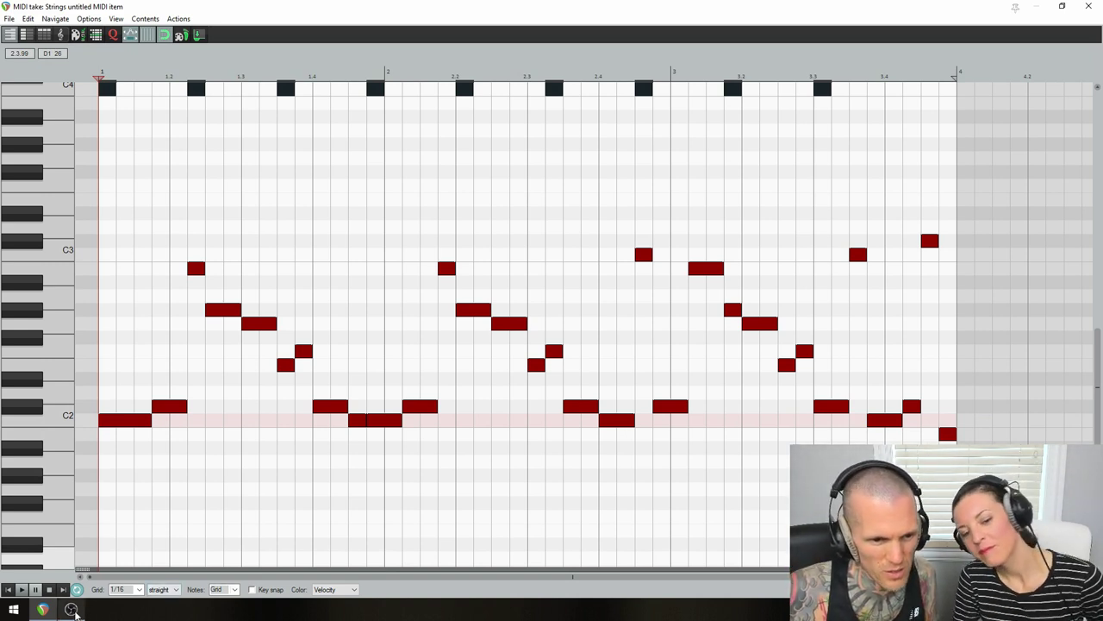
mouse_move(74, 610)
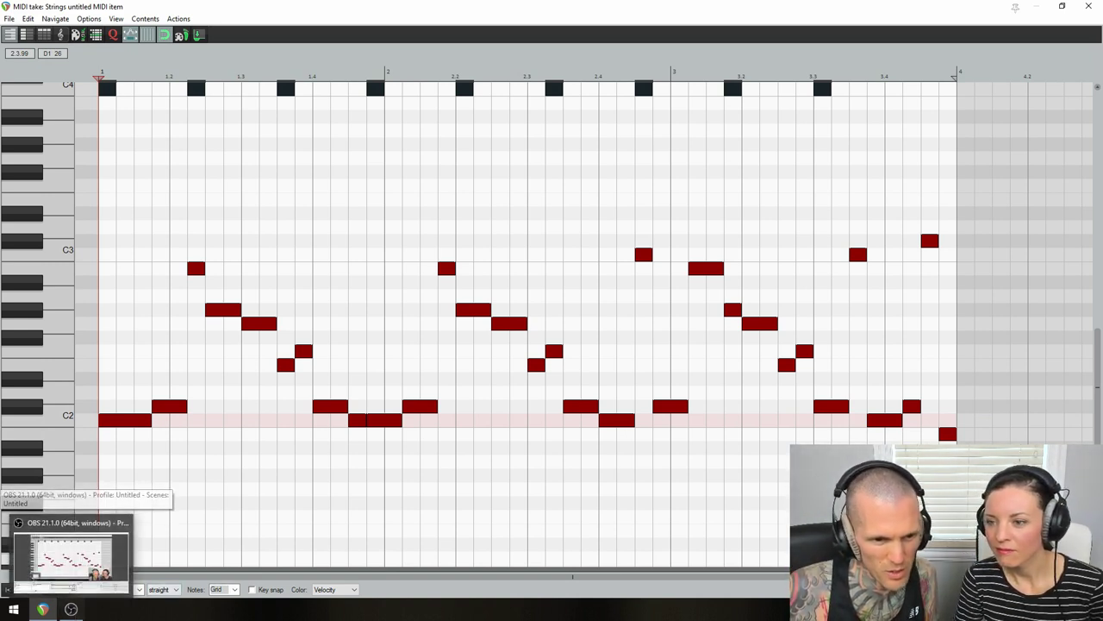